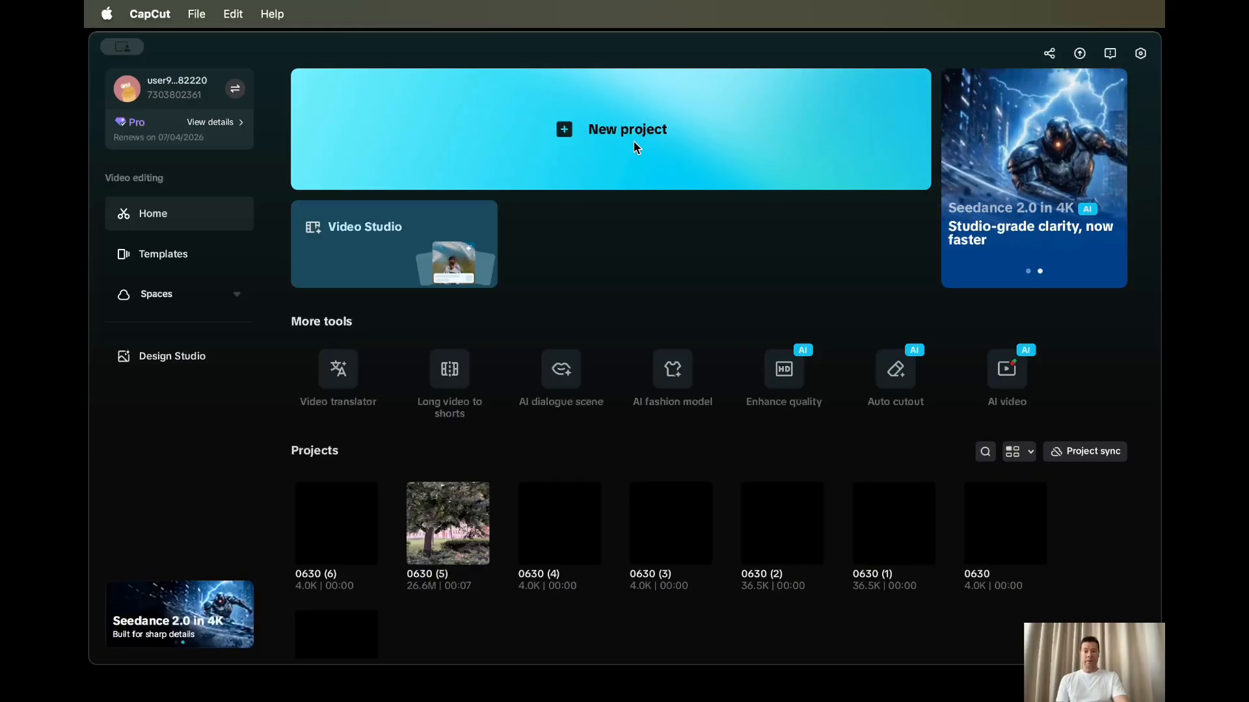
Step: Create a new project and import the videos IMG_2835.MOV and IMG_2836.MOV into its media library
left_click(564, 135)
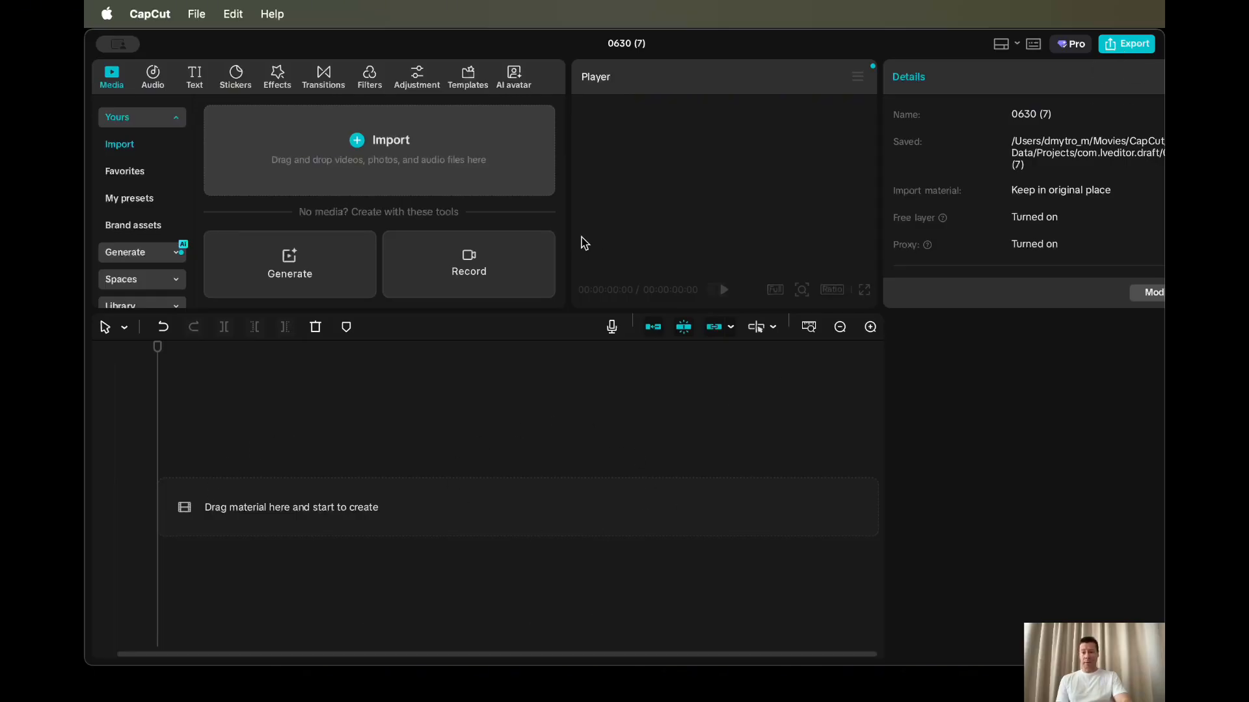
left_click(358, 143)
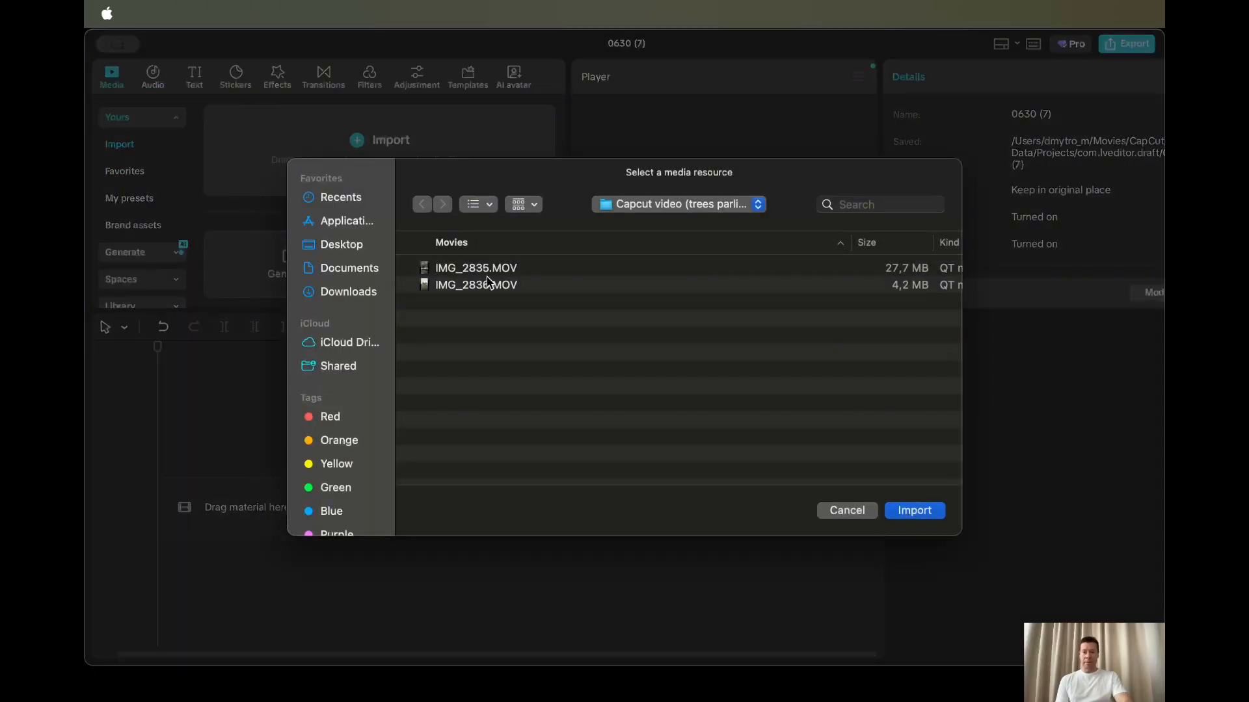
left_click(501, 273)
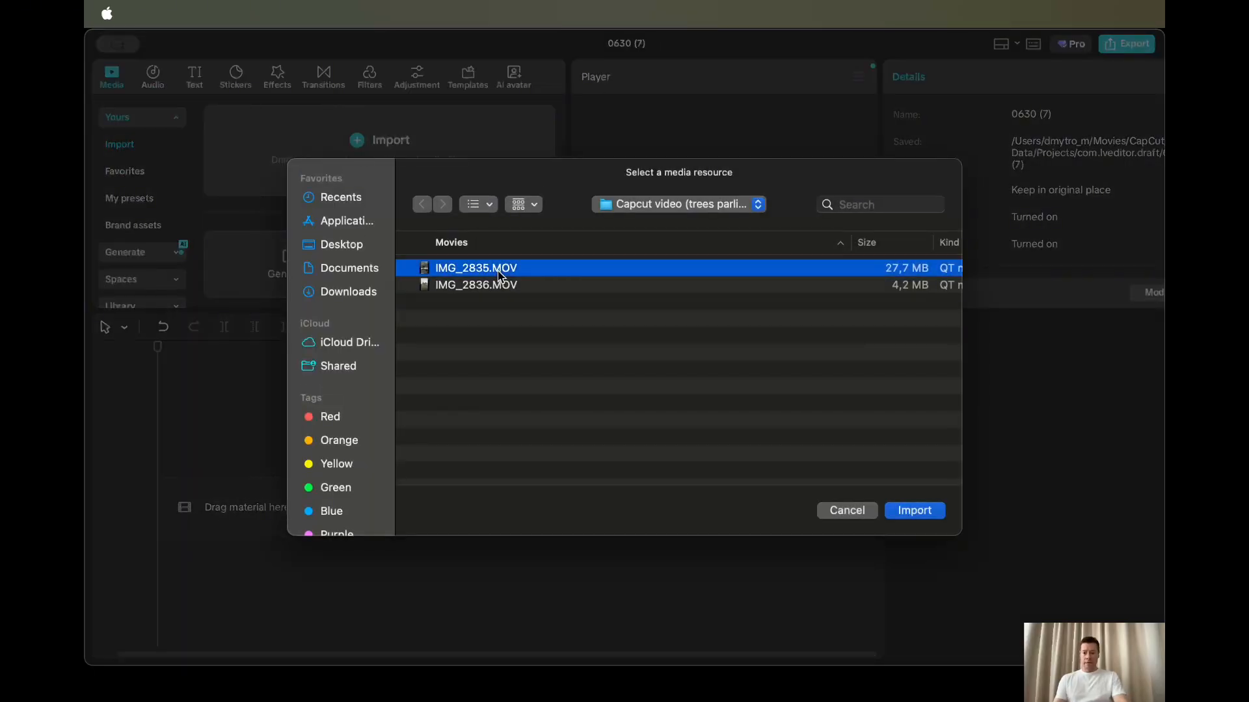
key("shift+Down")
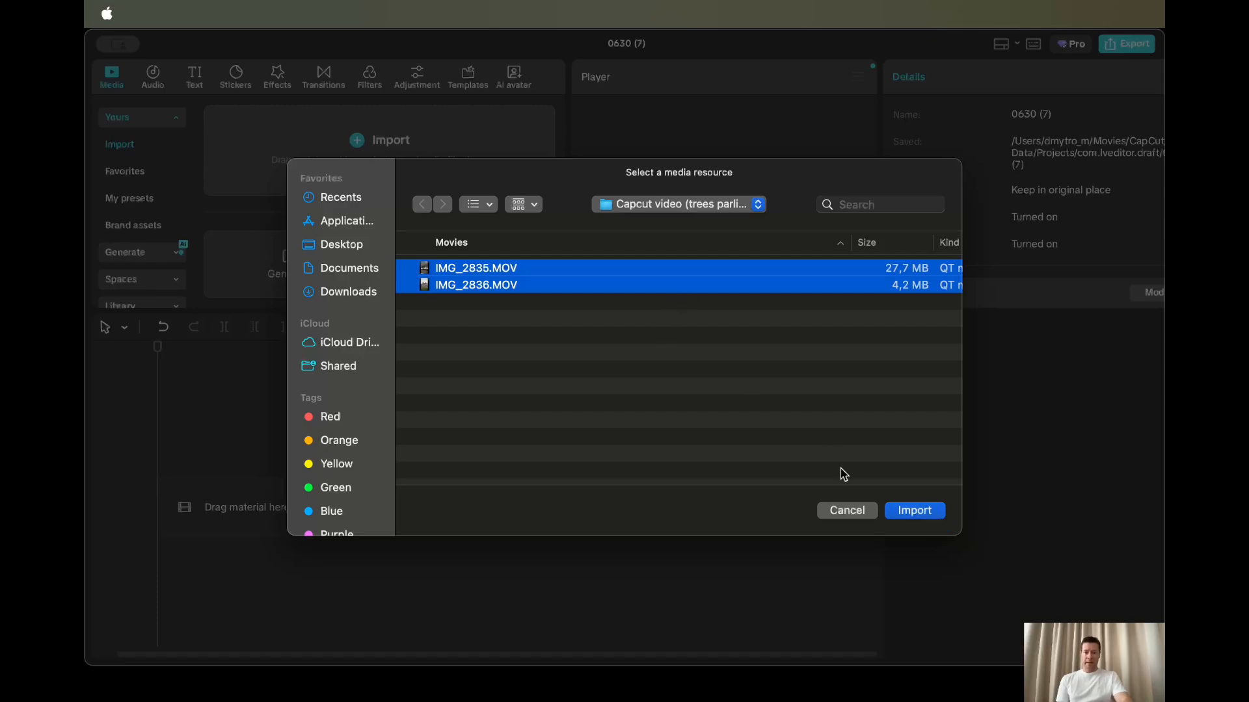
left_click(920, 513)
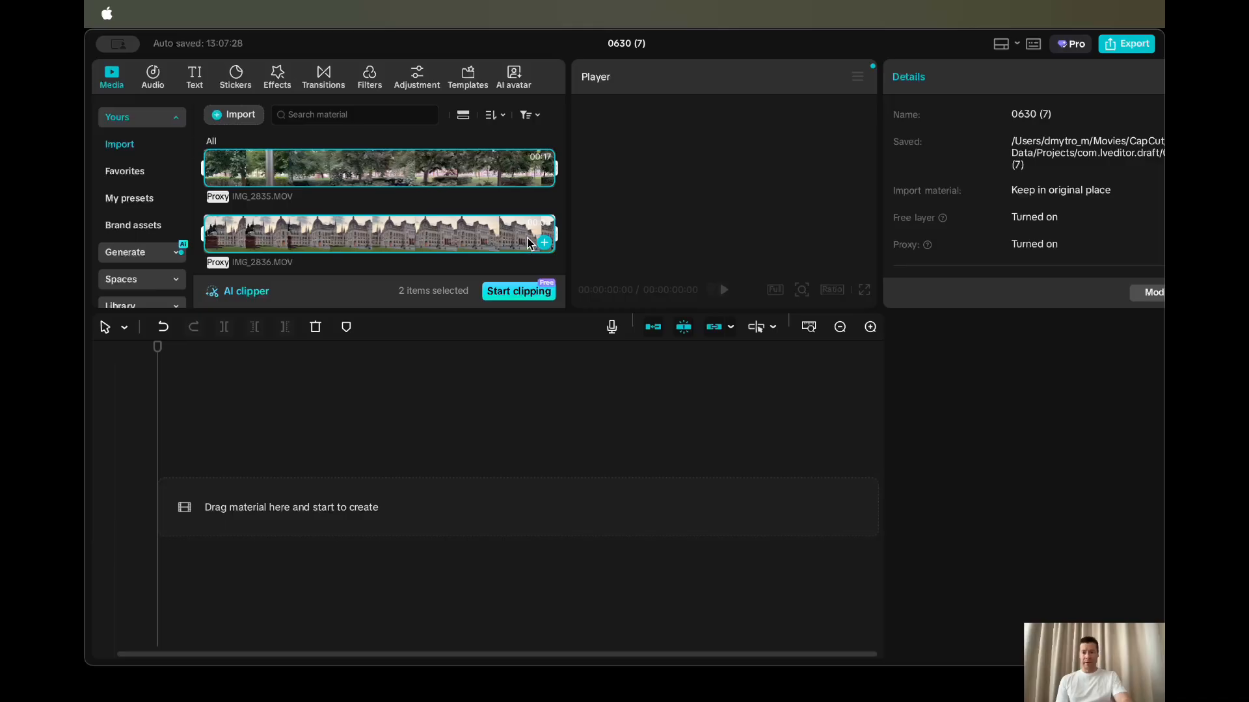
Step: Preview the imported clips IMG_2835.MOV and IMG_2836.MOV
left_click(403, 179)
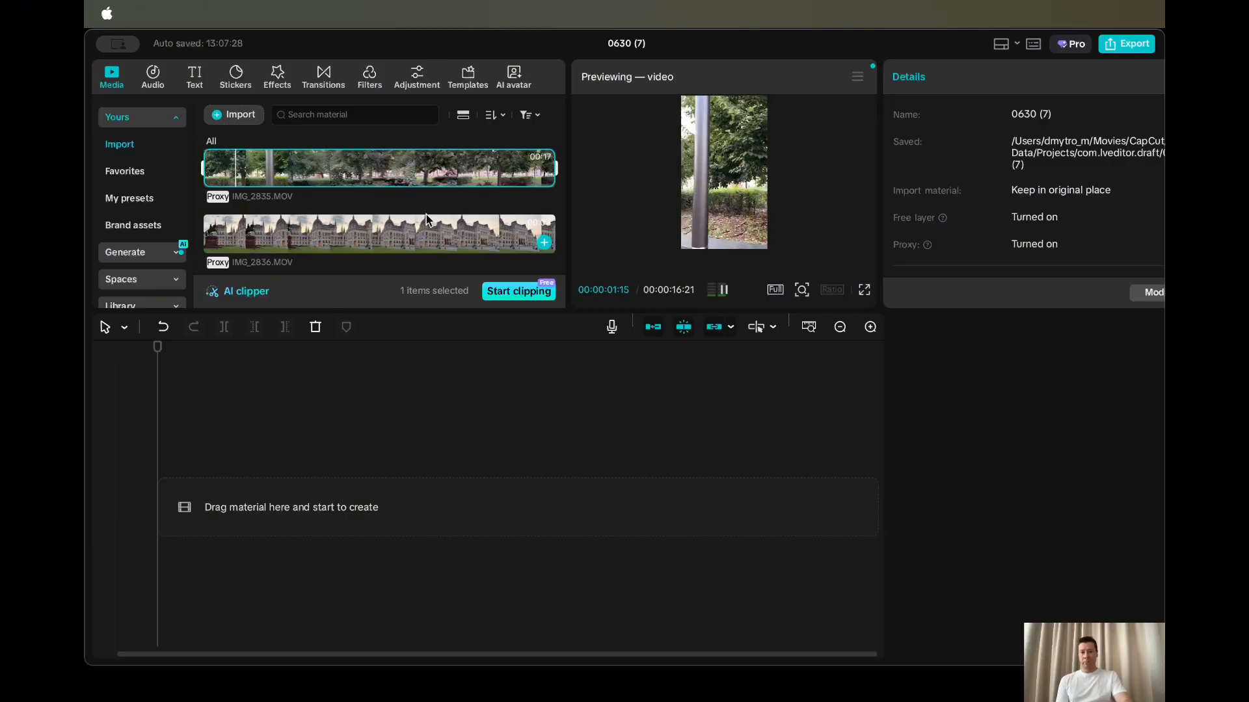
left_click(418, 233)
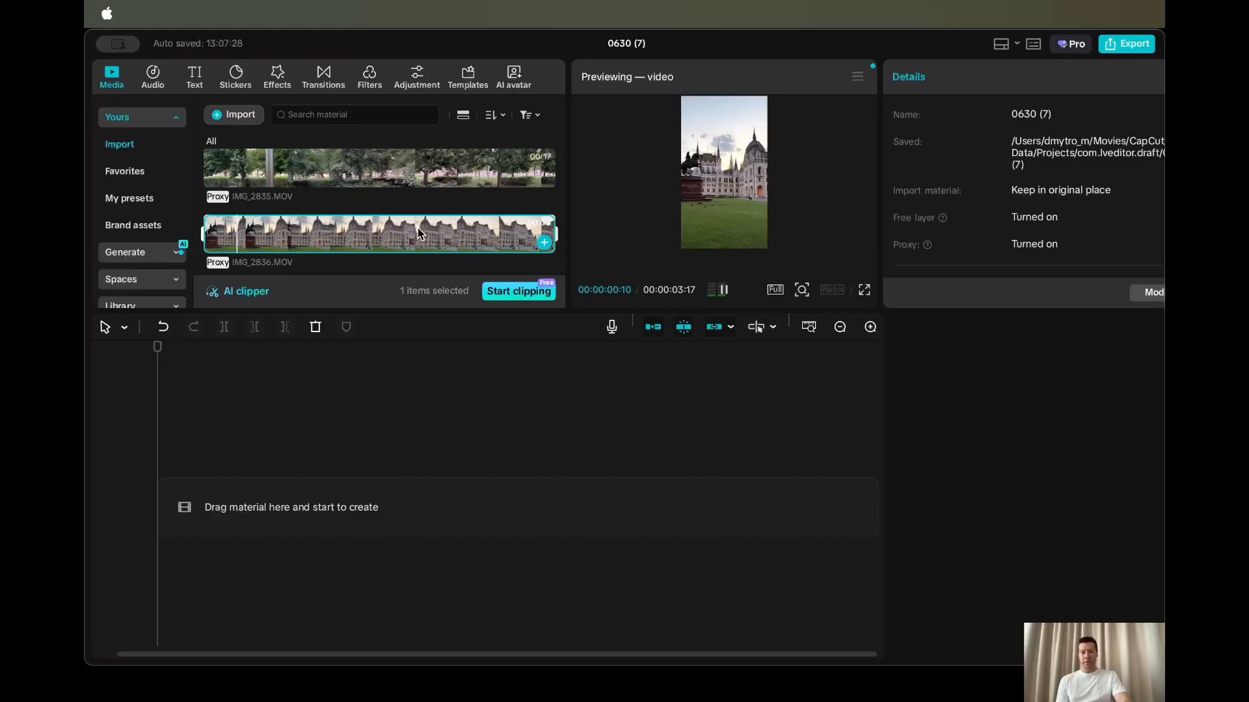
left_click(413, 174, "shift")
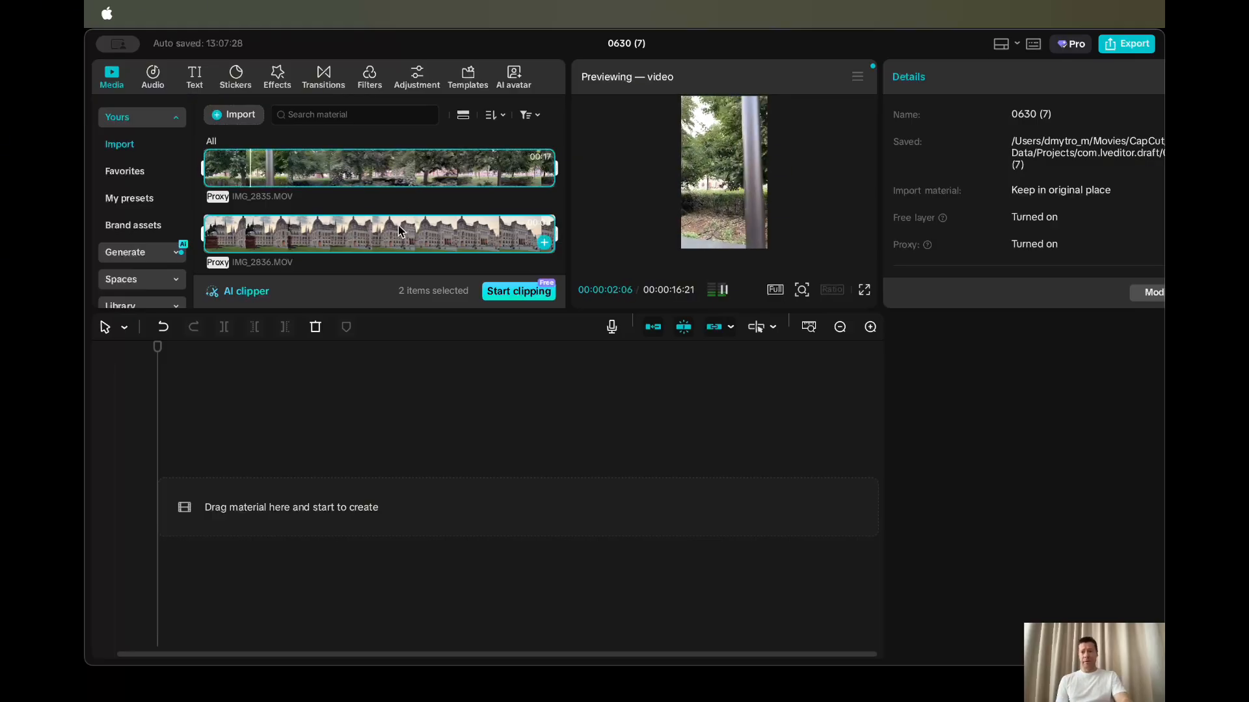
left_click(404, 217)
Step: Place IMG_2835.MOV at the start of the timeline followed directly by IMG_2836.MOV, adapting both HDR clips to the SDR color space
left_click(392, 172)
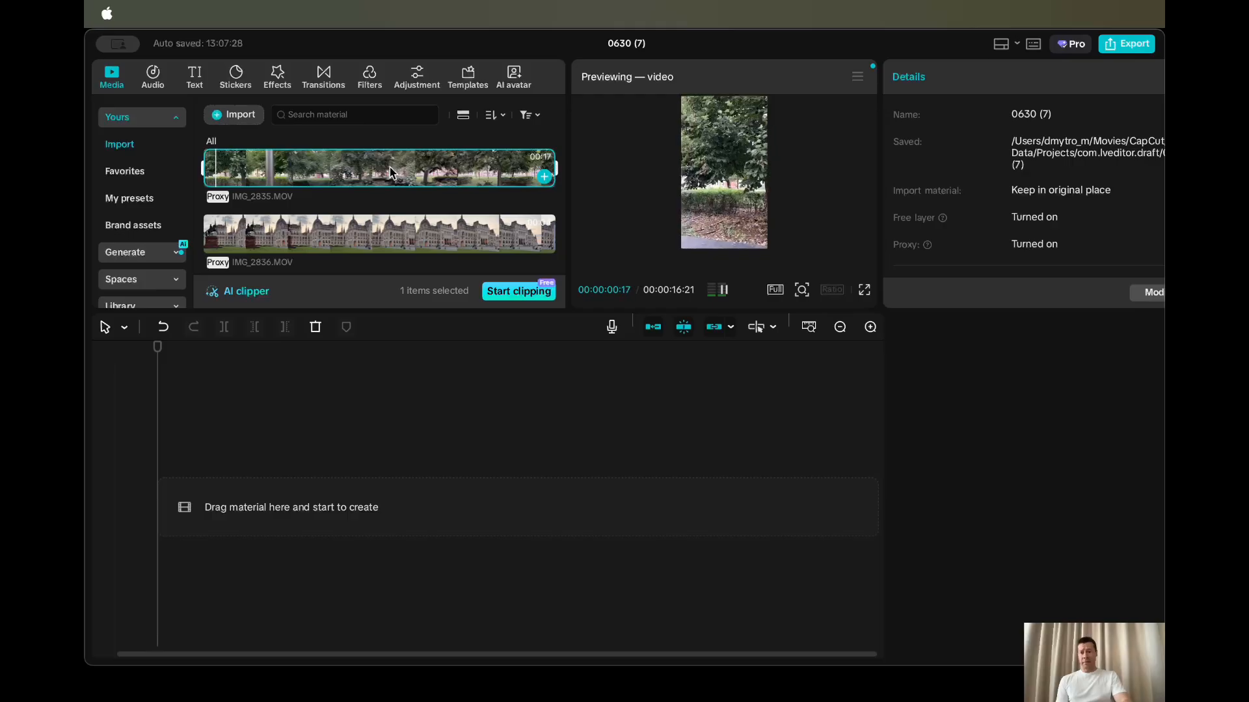
left_click_drag(392, 172, 294, 504)
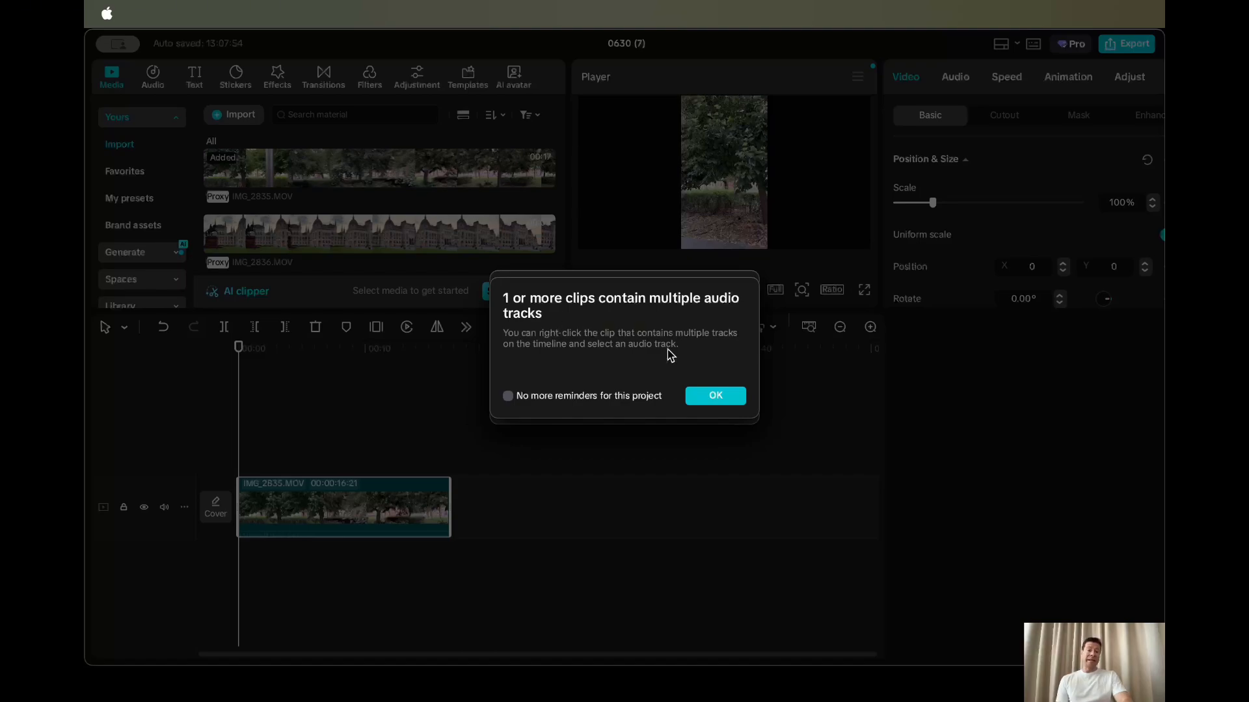
left_click(718, 401)
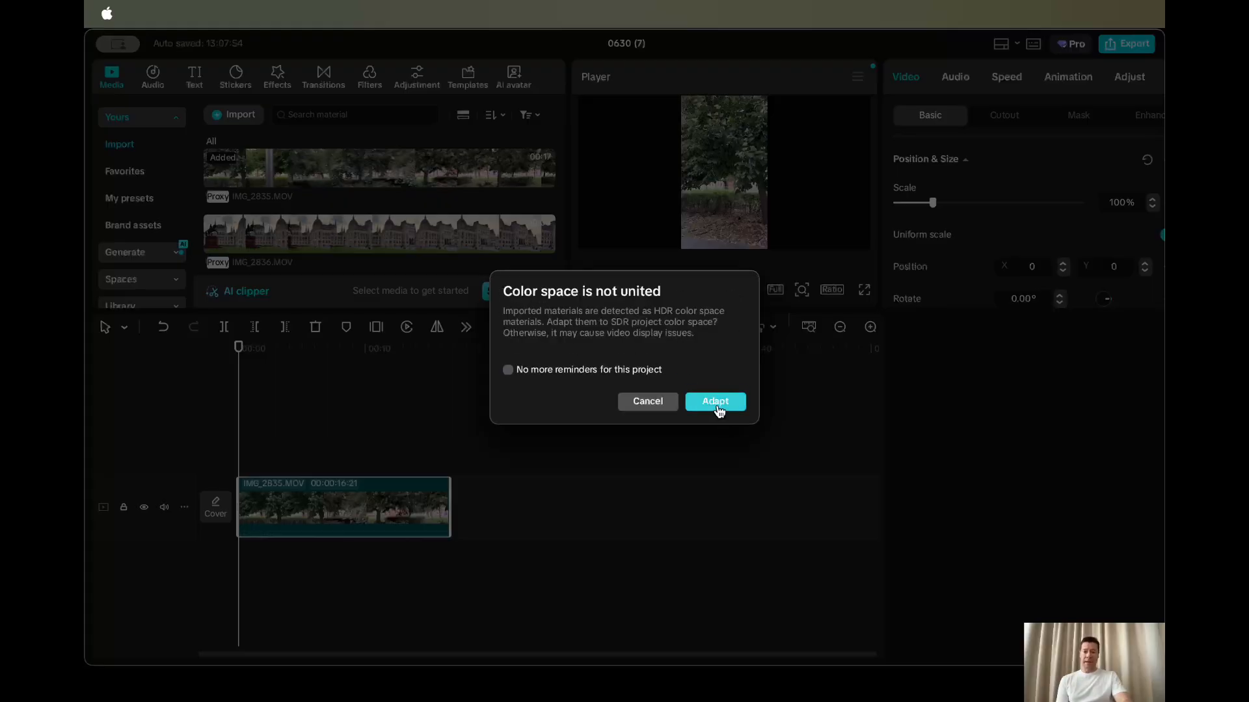
left_click(719, 408)
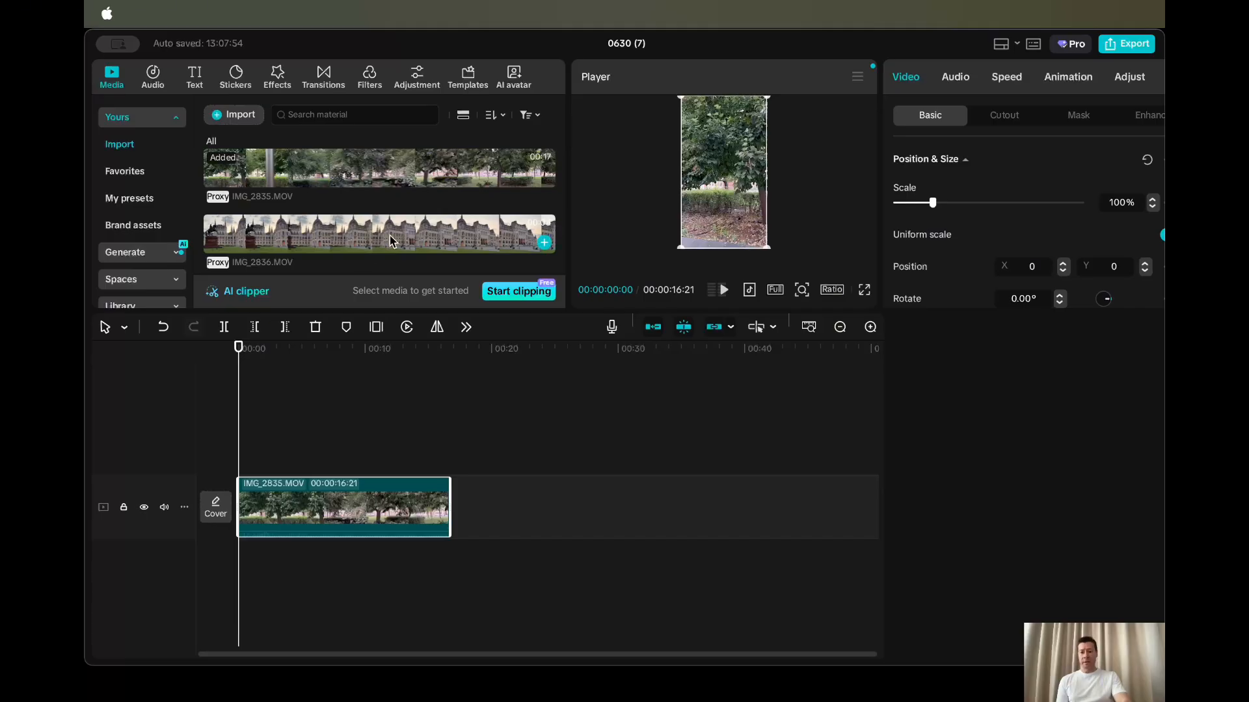
left_click_drag(393, 240, 463, 513)
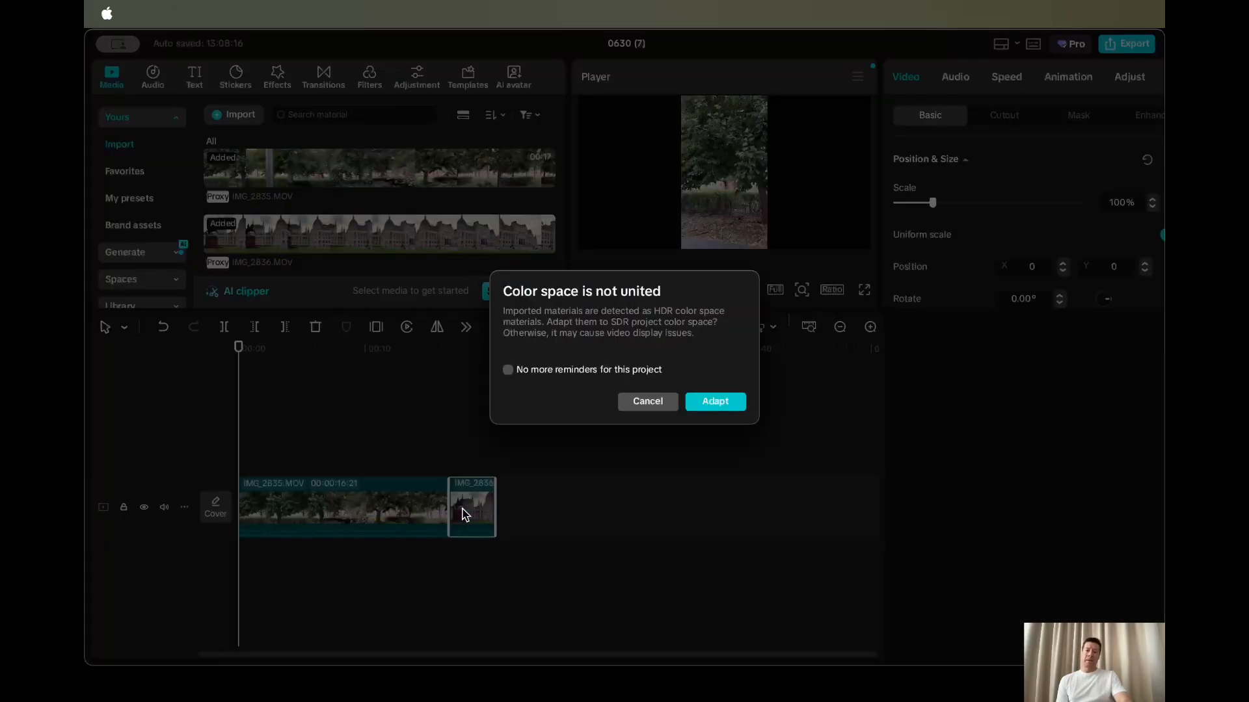
left_click(715, 396)
left_click(715, 400)
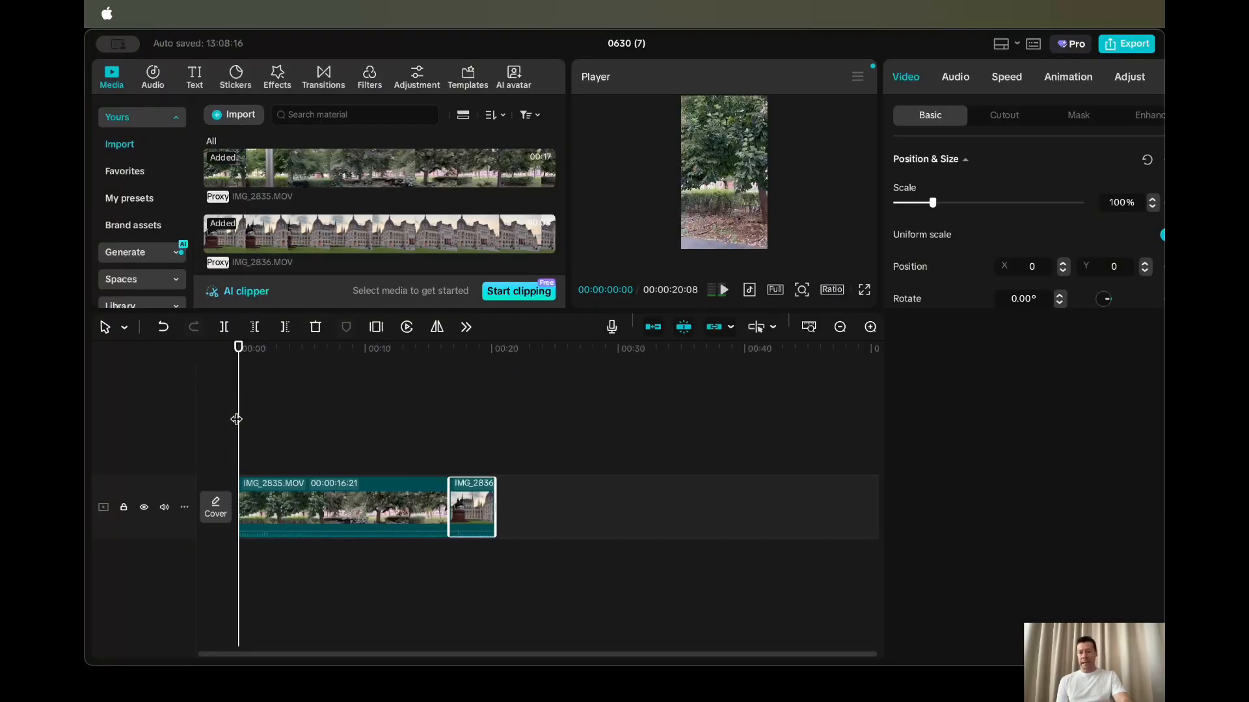
Step: Play the sequence from the beginning in full screen and return to the editor
left_click_drag(236, 413, 215, 398)
left_click(864, 291)
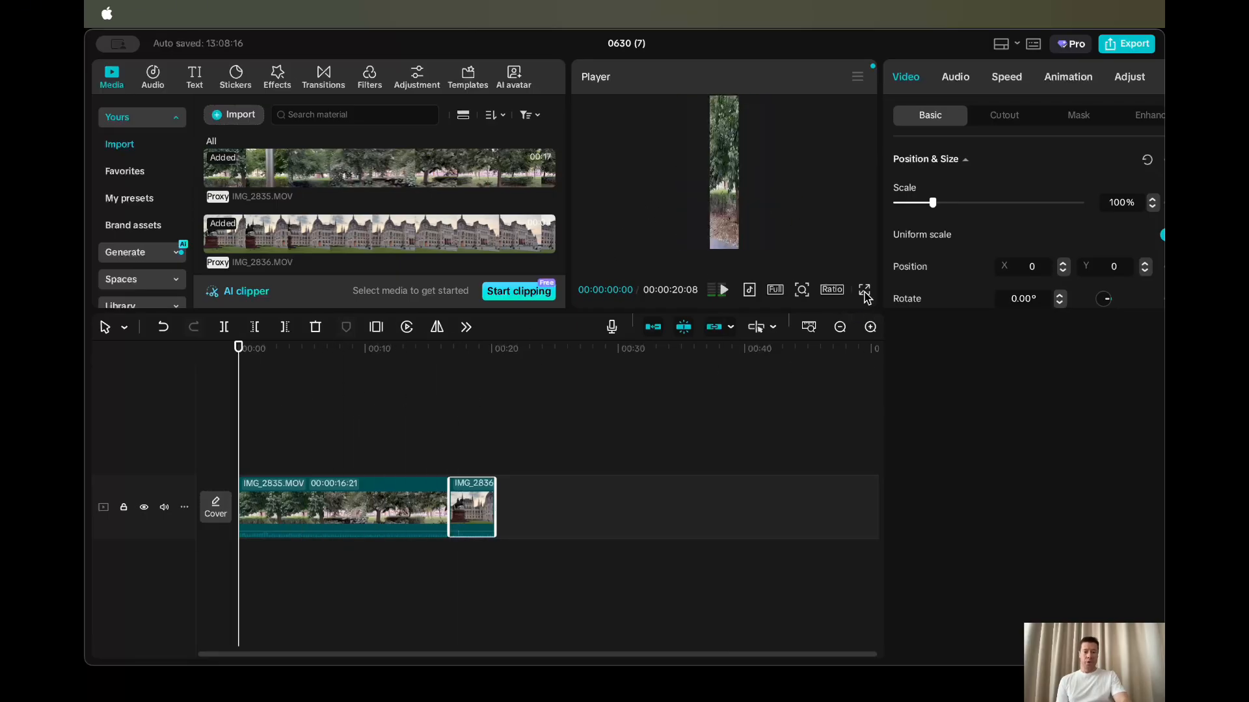
key("space")
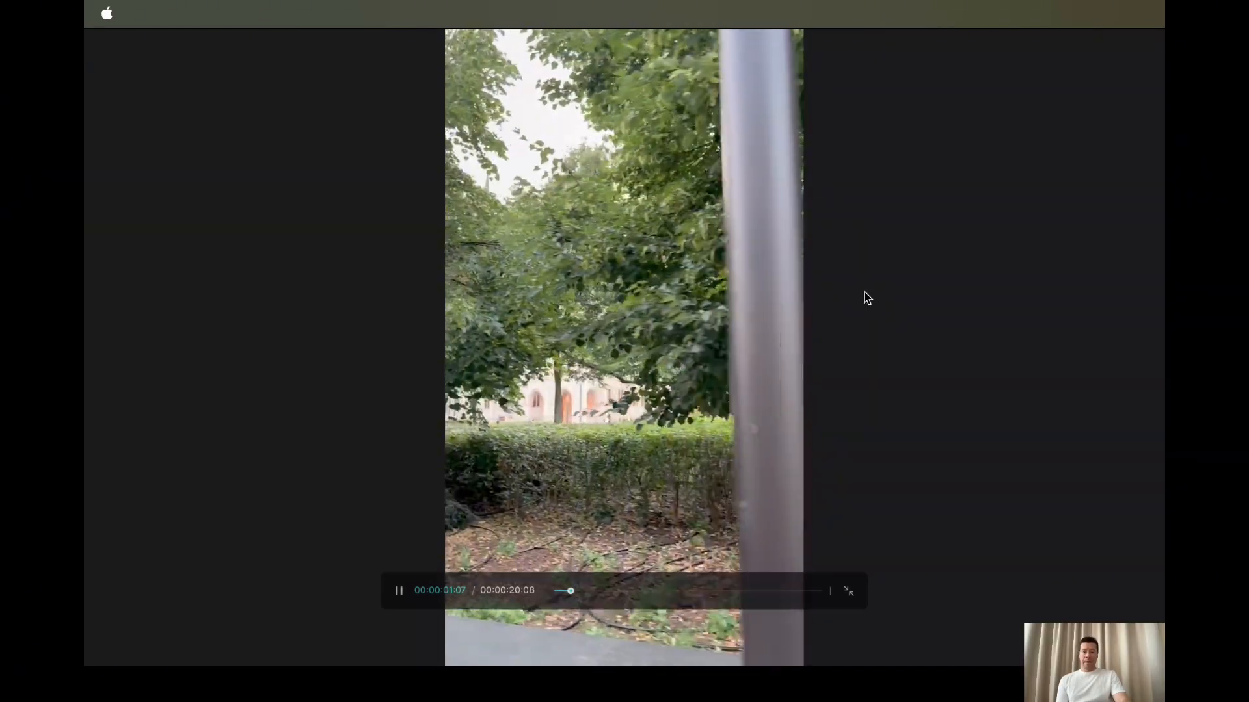
key("Escape")
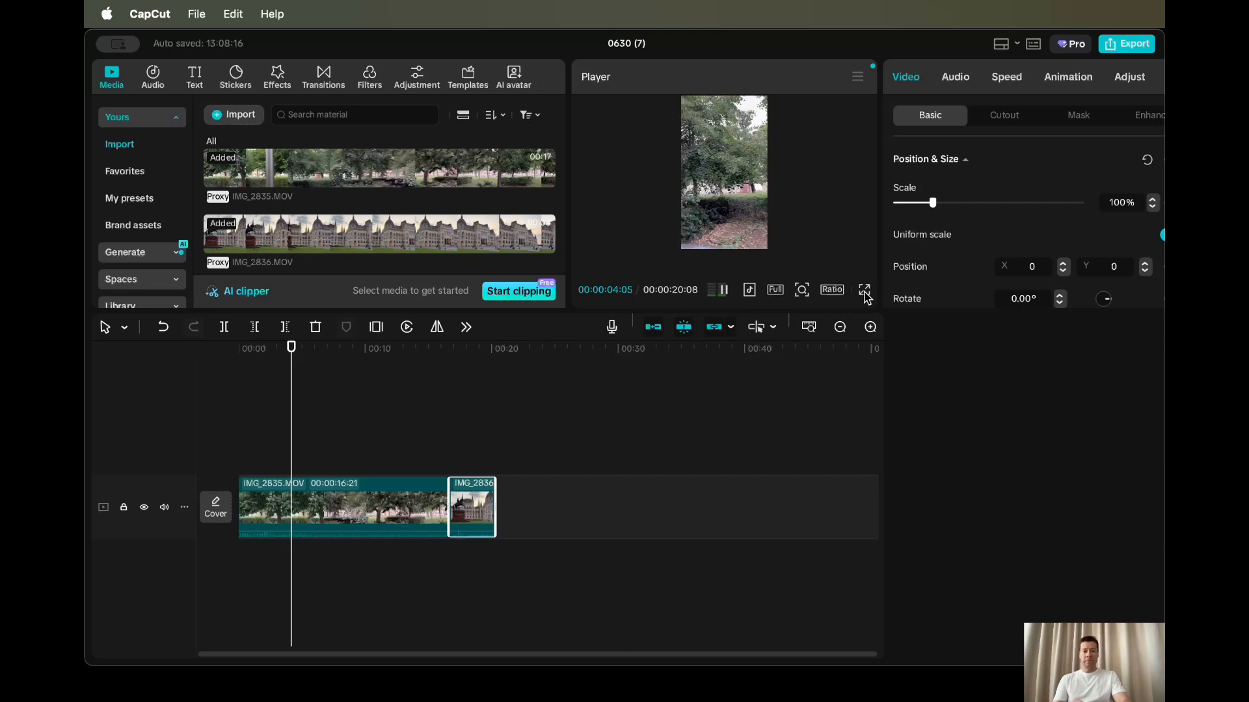
Step: Check the aspect ratio choices for the video and choose Original
left_click(389, 430)
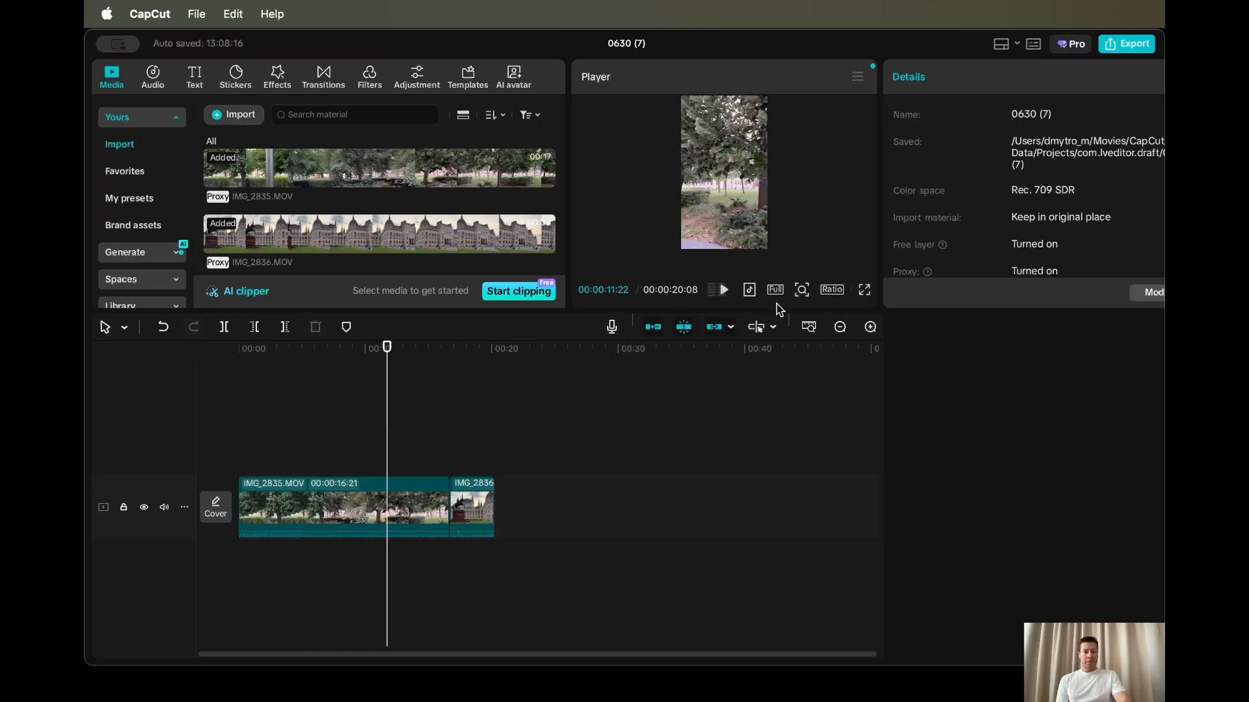
left_click(832, 290)
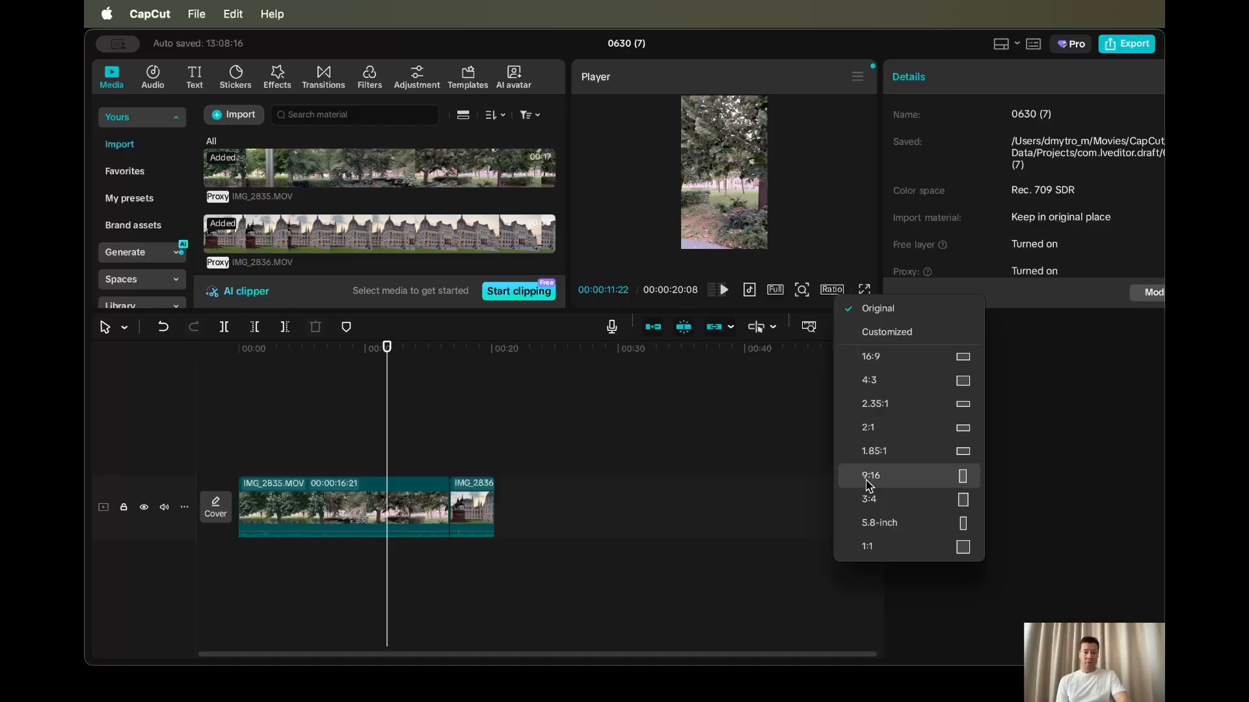
left_click(865, 315)
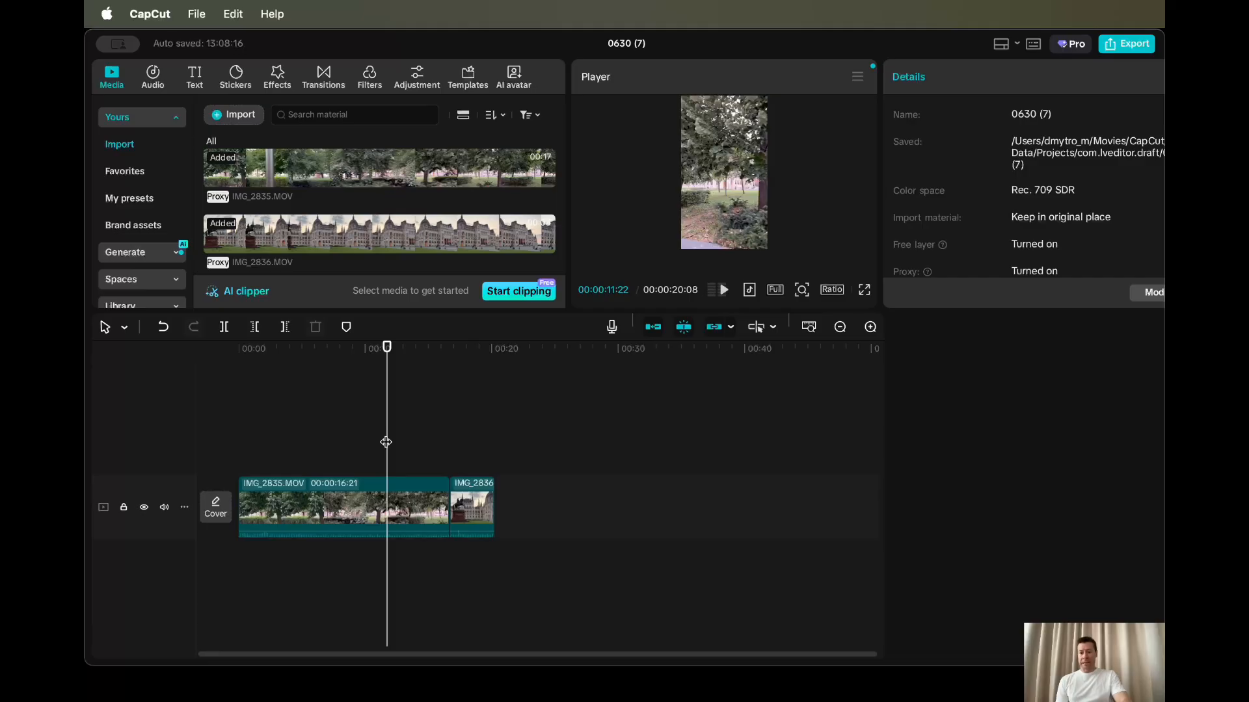
Step: Find the cut point near the end of IMG_2835.MOV and trim the clip's end to a duration of about 00:00:13:18
left_click_drag(386, 442, 425, 432)
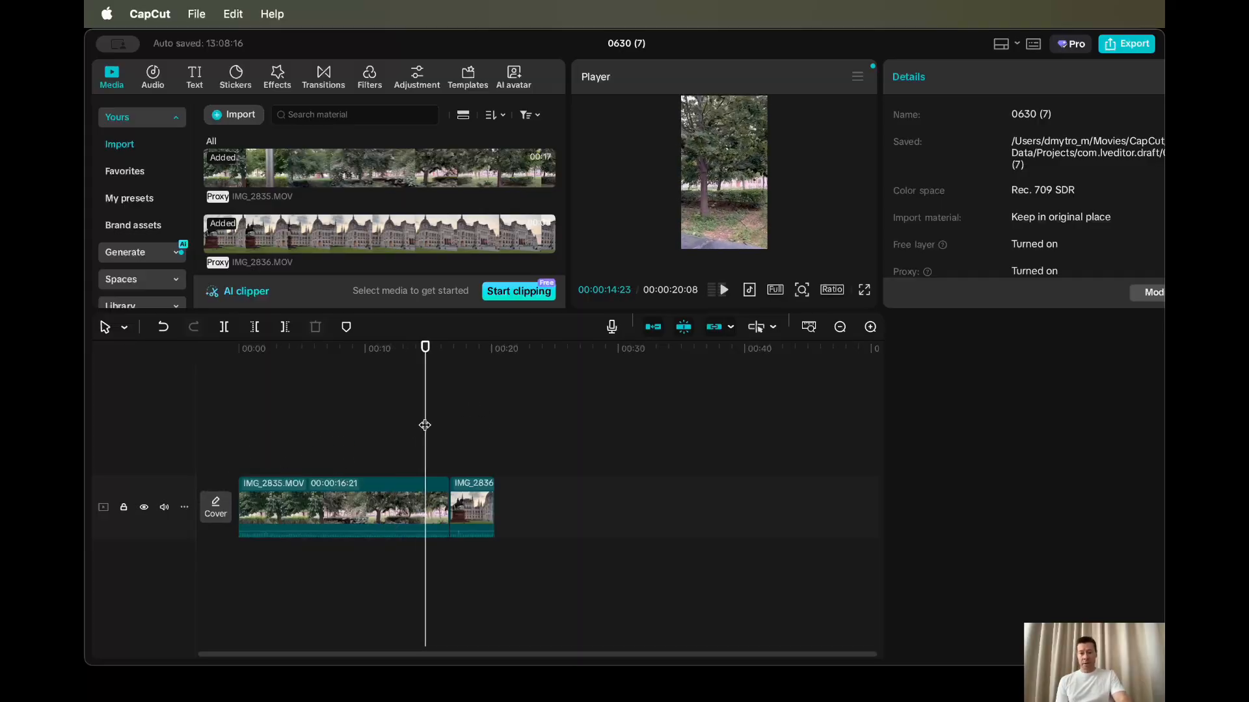
mouse_move(425, 426)
left_mouse_down()
mouse_move(441, 428)
mouse_move(384, 429)
mouse_move(402, 429)
left_mouse_up()
mouse_move(419, 431)
left_mouse_down()
mouse_move(449, 432)
mouse_move(397, 438)
left_mouse_up()
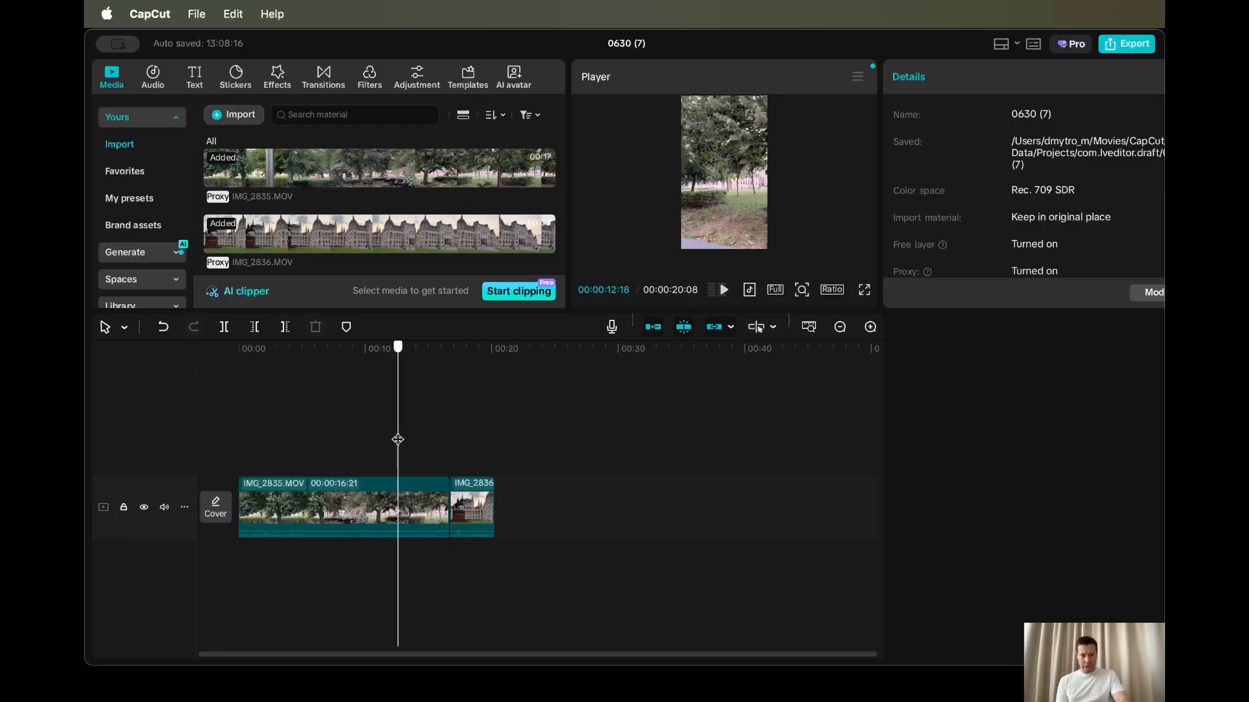
left_click(446, 498)
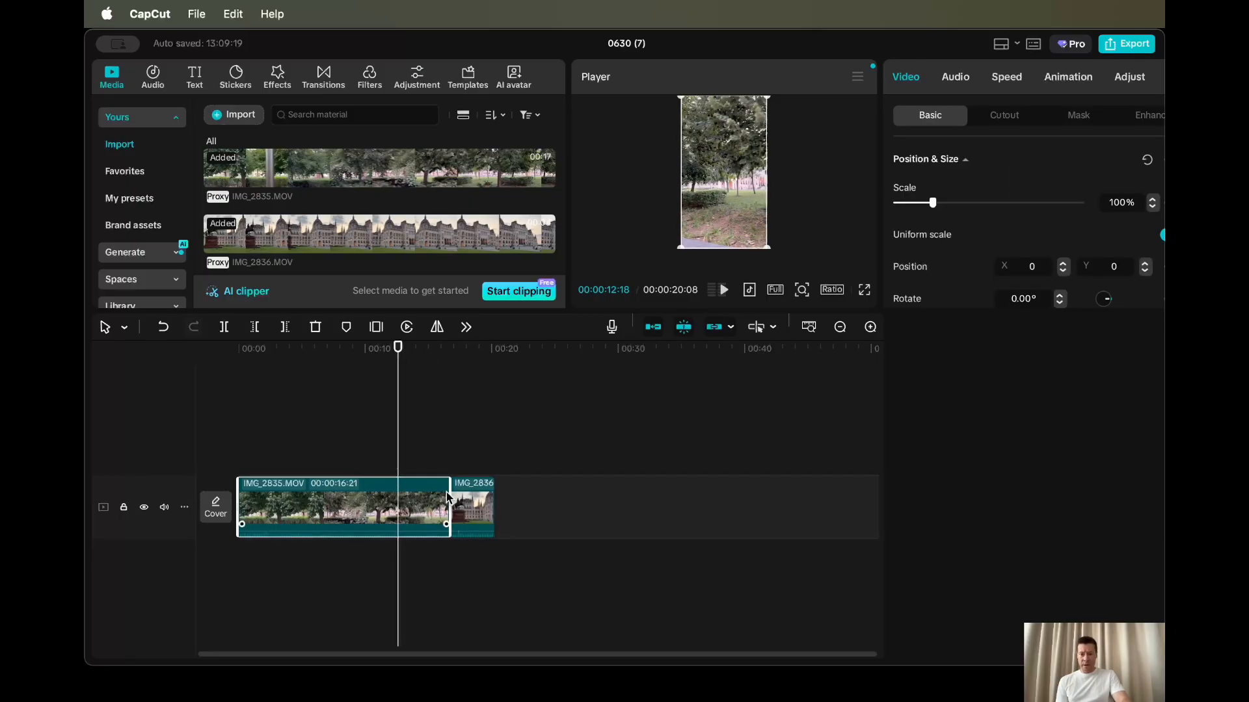
left_click_drag(448, 493, 409, 496)
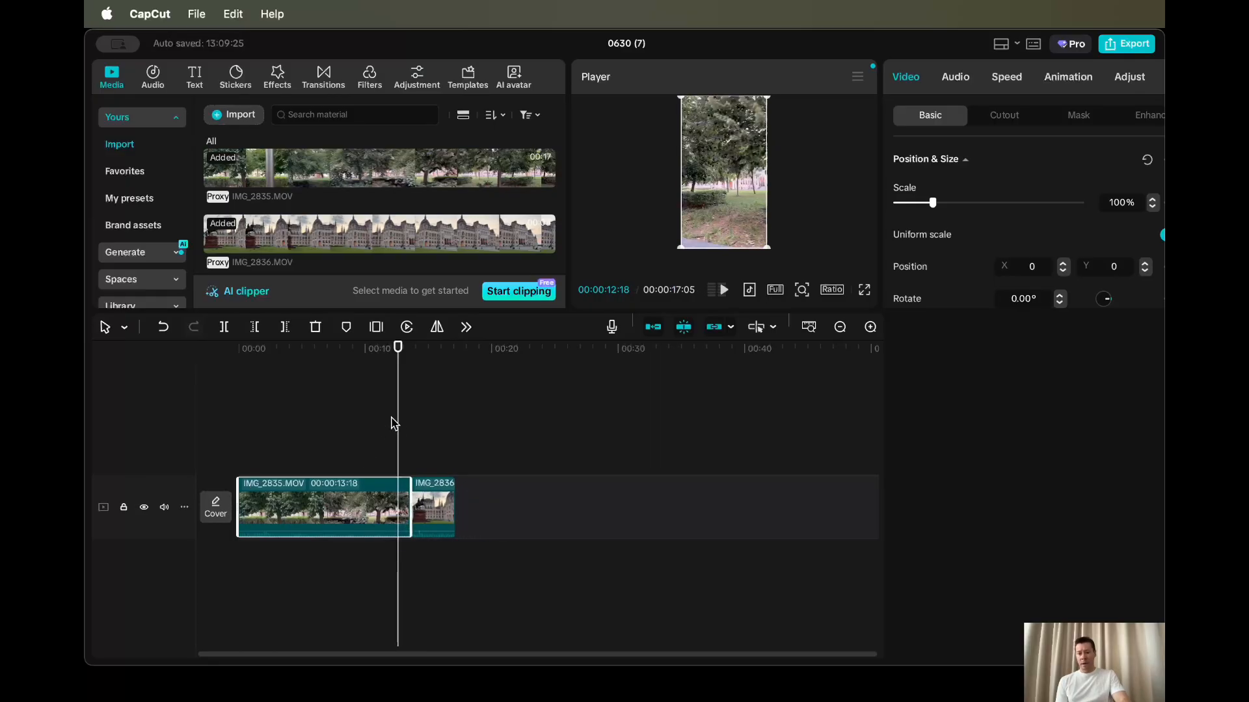
Step: Trim the start of the IMG_2835.MOV clip to bring the total sequence length to about 00:00:11:13, and scrub through the result
left_click_drag(396, 431, 343, 450)
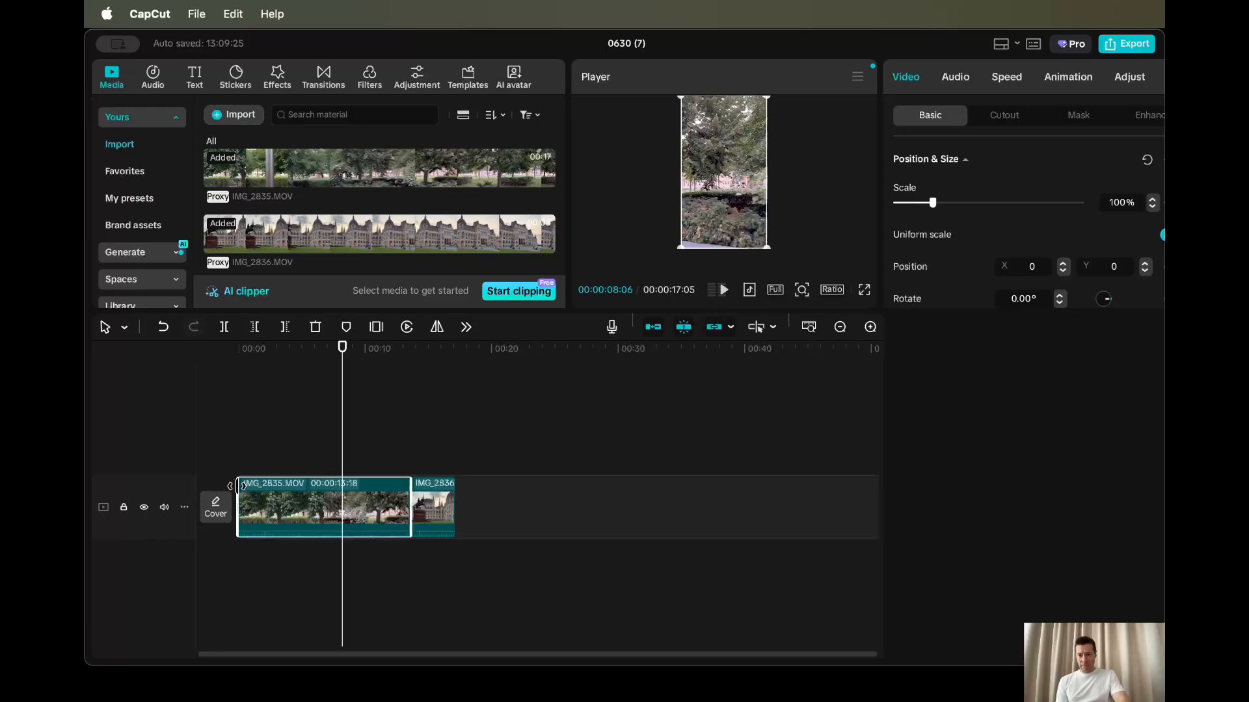
left_click_drag(238, 486, 313, 483)
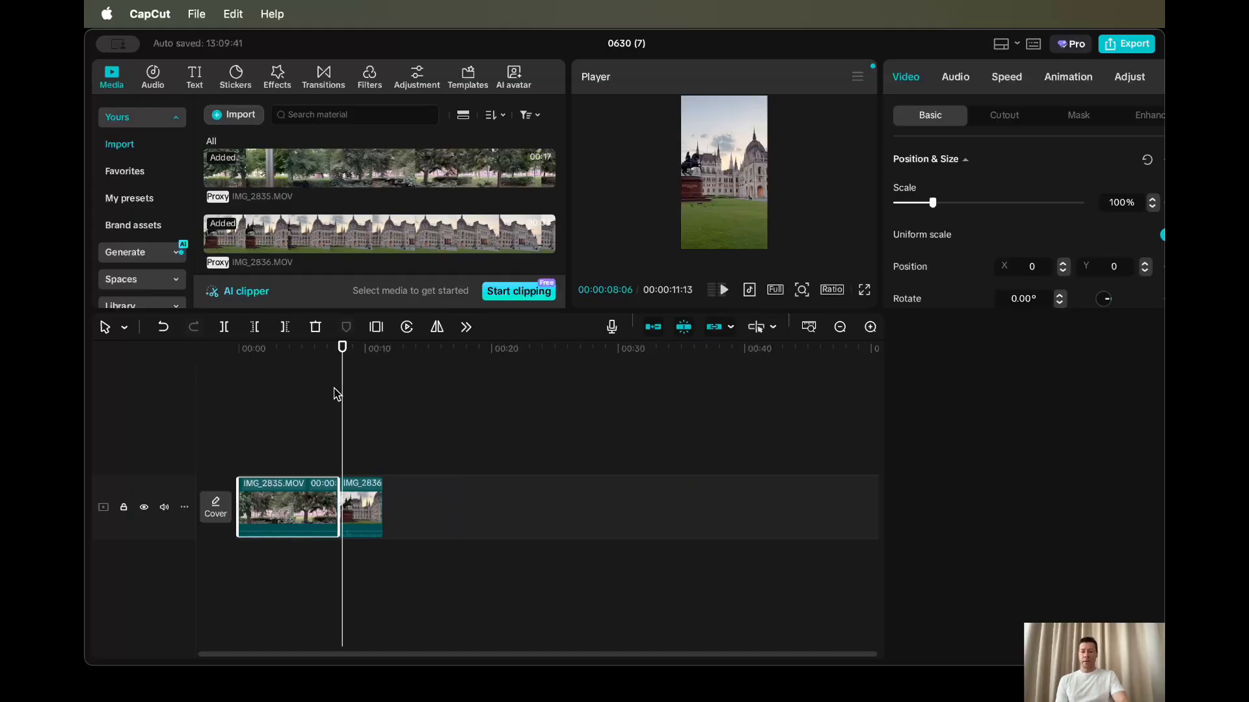
left_click_drag(341, 398, 387, 416)
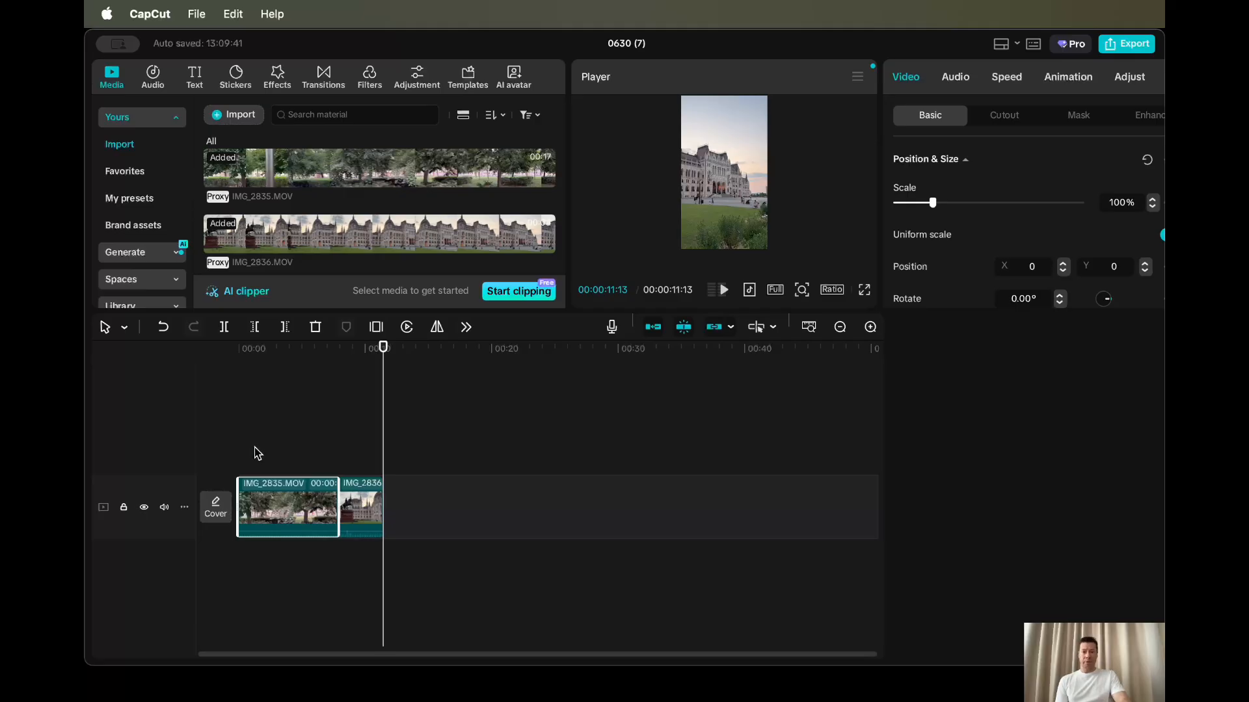
Step: Add a default text clip above the video at the very start of the timeline
left_click_drag(386, 436, 234, 436)
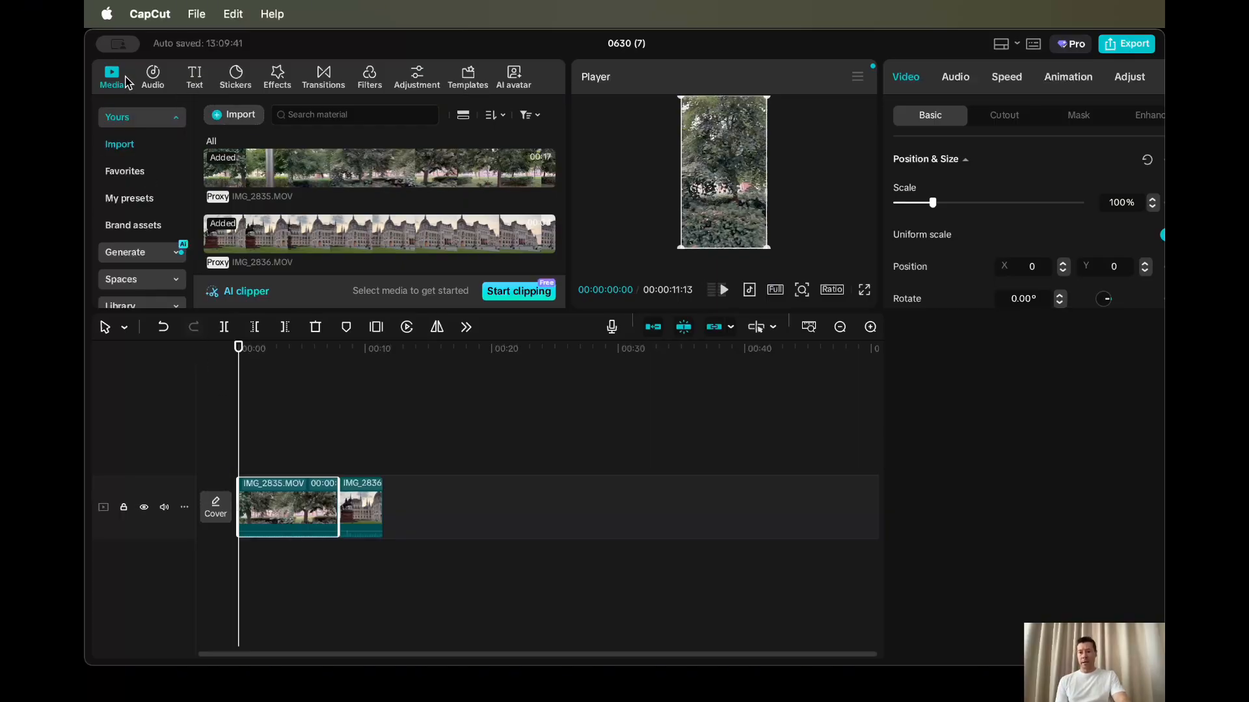
left_click(197, 81)
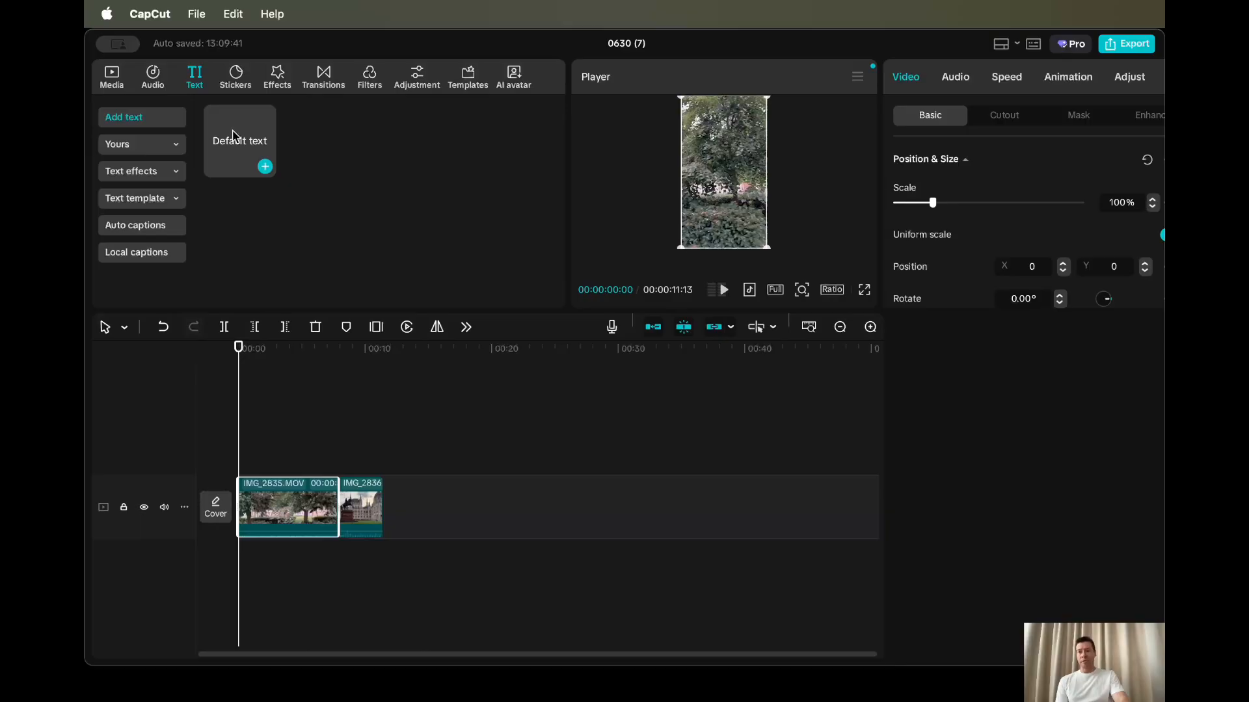
left_click_drag(236, 142, 255, 465)
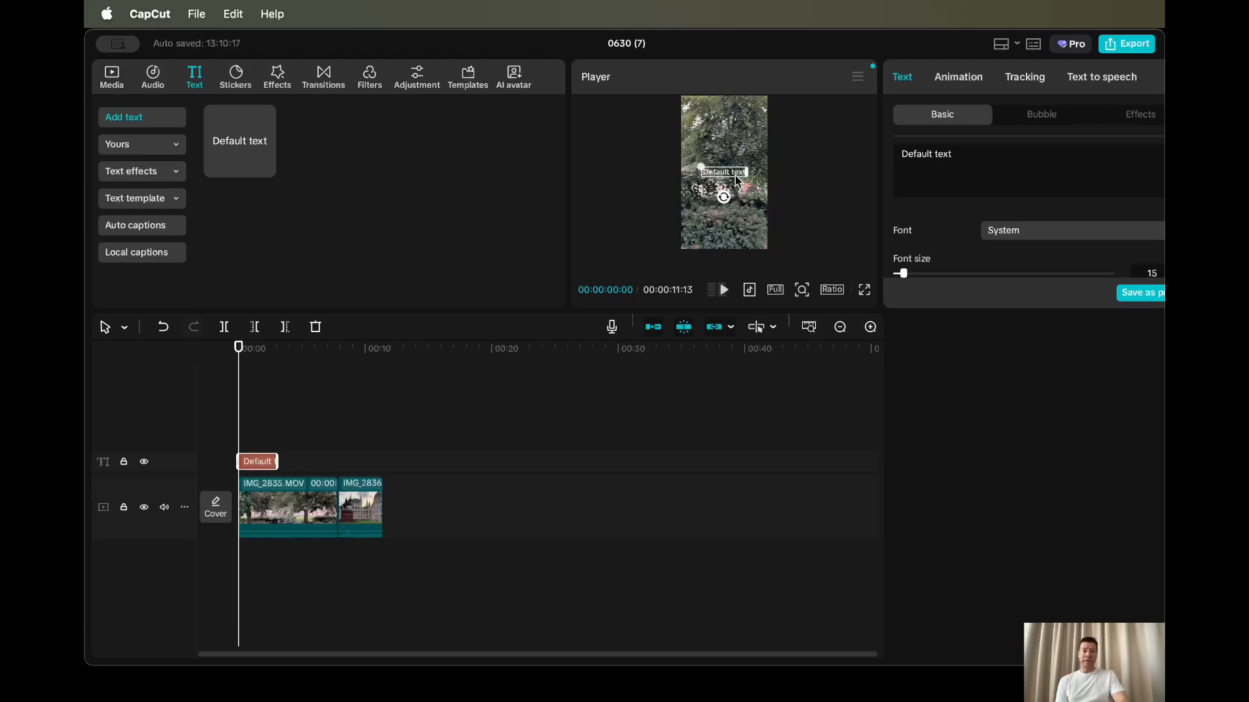
Step: Replace the default text with "Guess the famous building behind the trees!", breaking the line before "behind"
triple_click(964, 157)
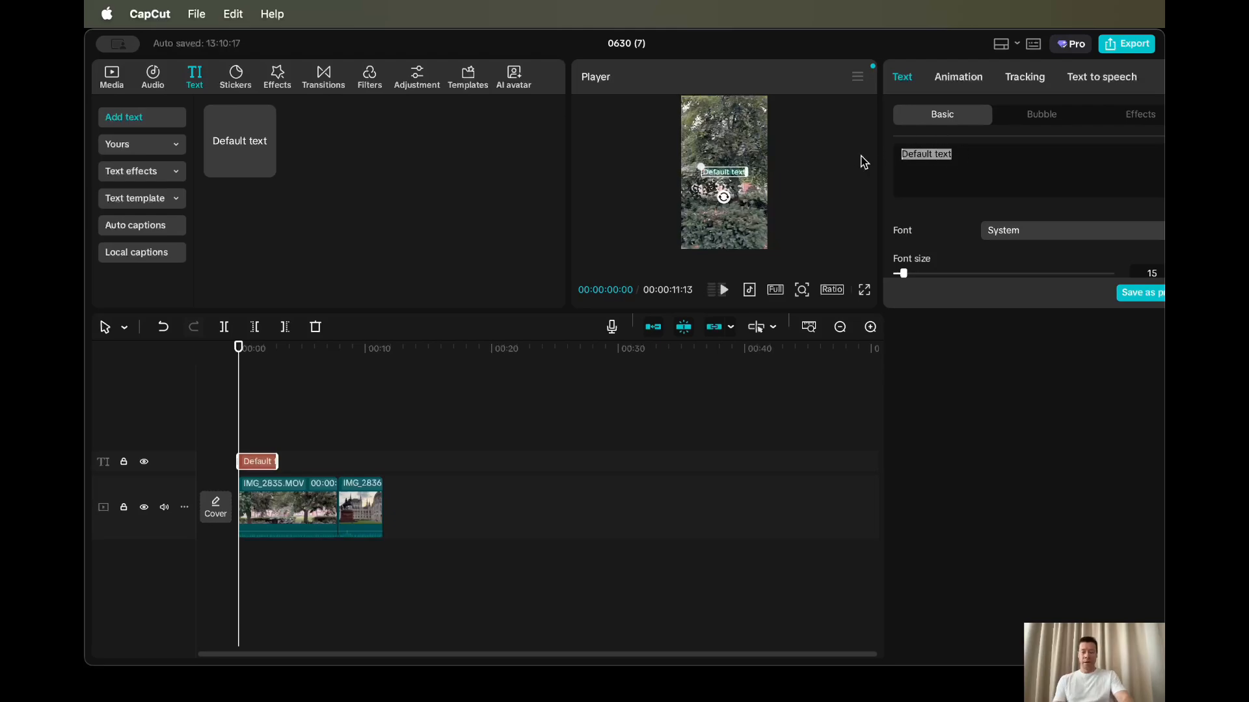
type("Guess what")
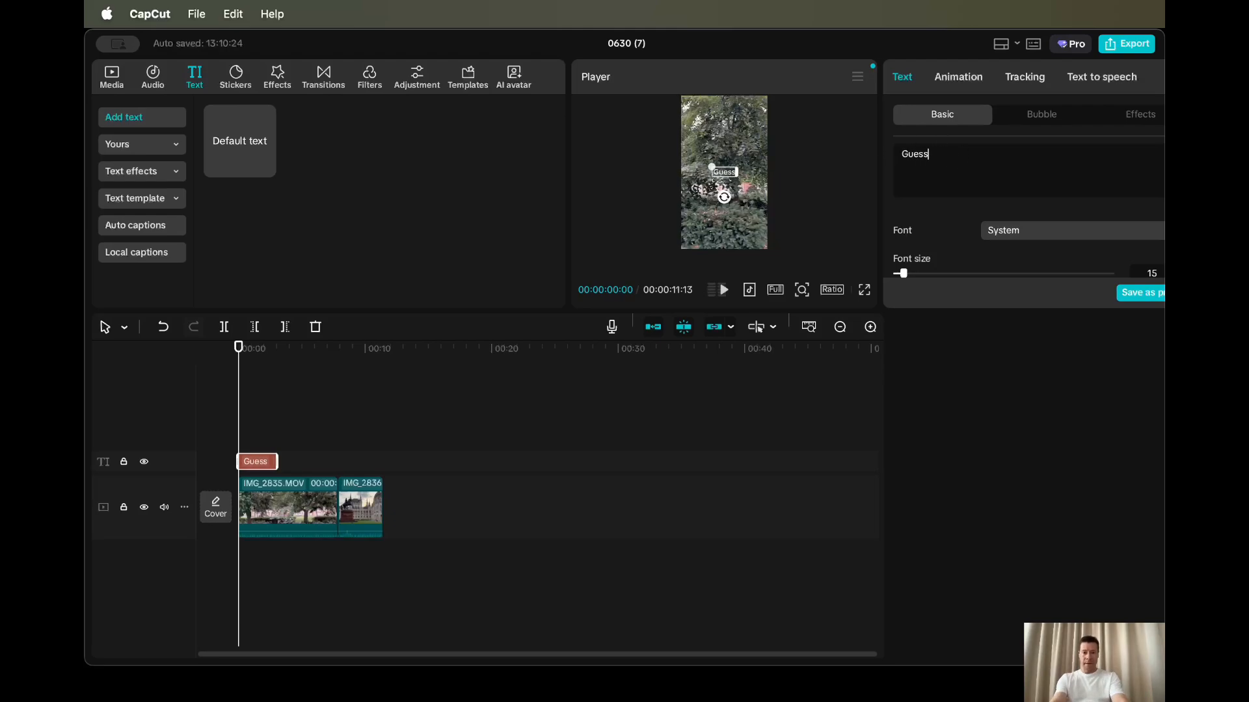
key("BackSpace")
key("BackSpace")
key("BackSpace")
key("BackSpace")
type("the gfa")
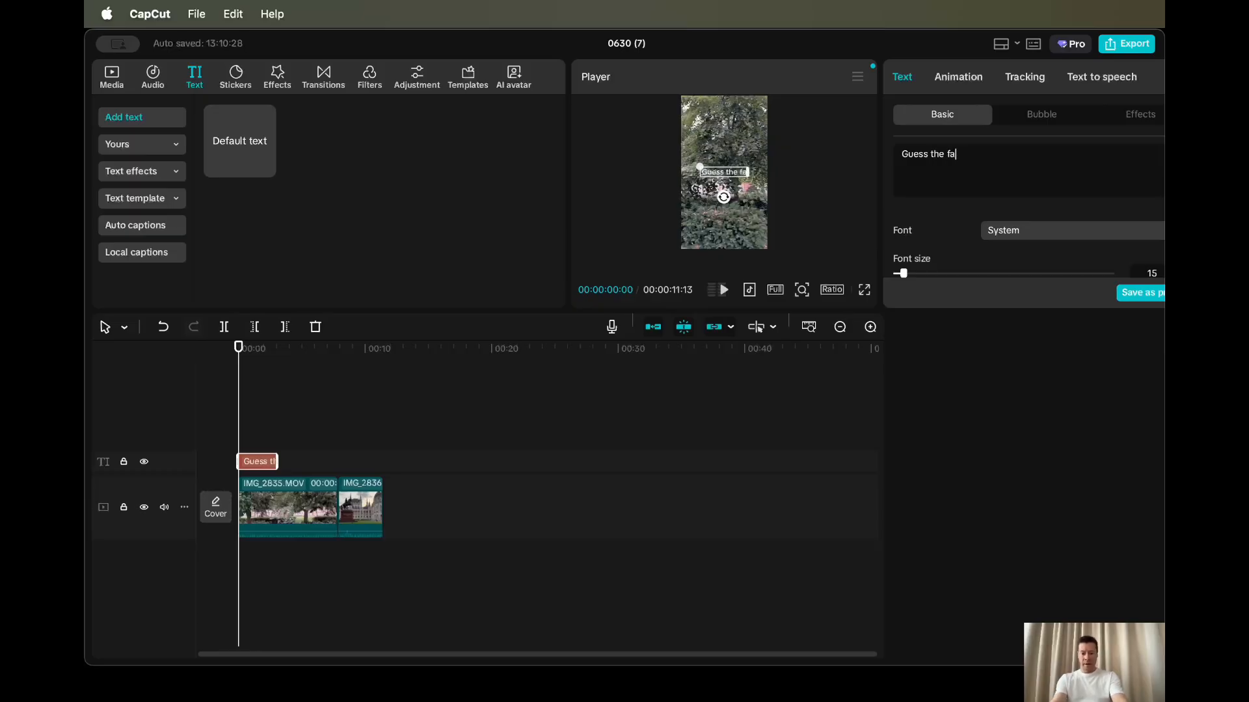
type("mous bukidng")
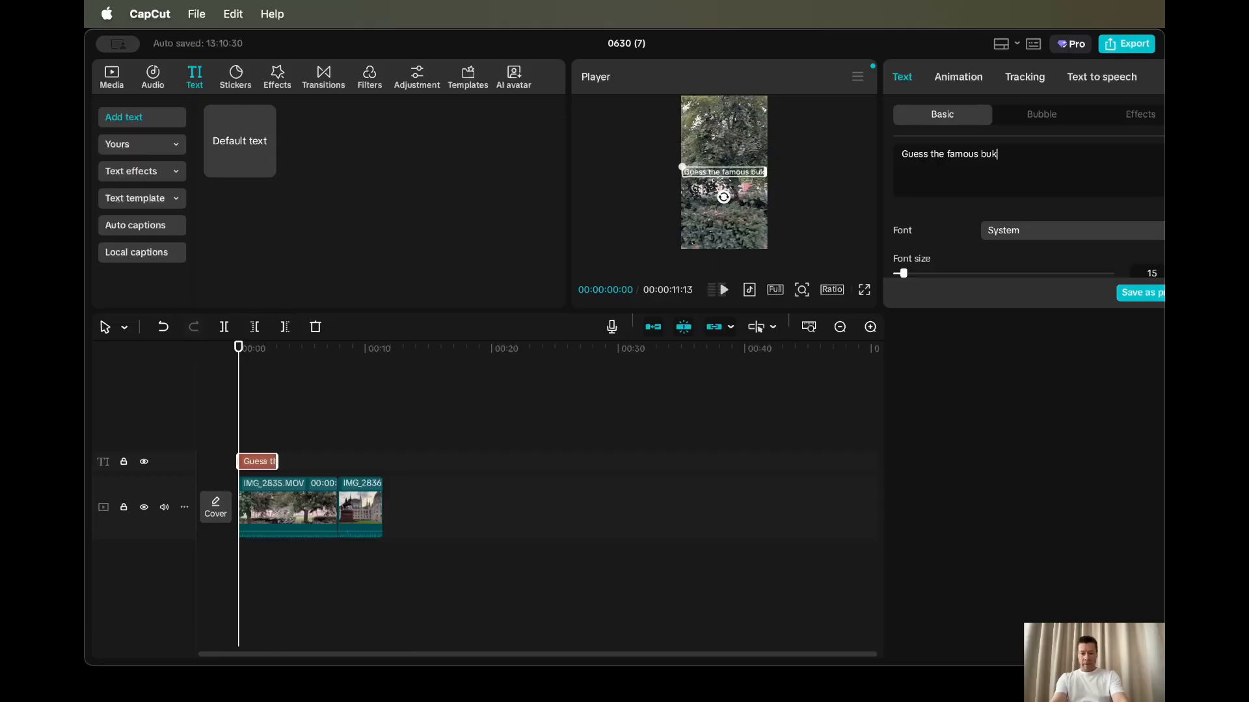
key("BackSpace")
key("BackSpace")
key("BackSpace")
key("BackSpace")
key("BackSpace")
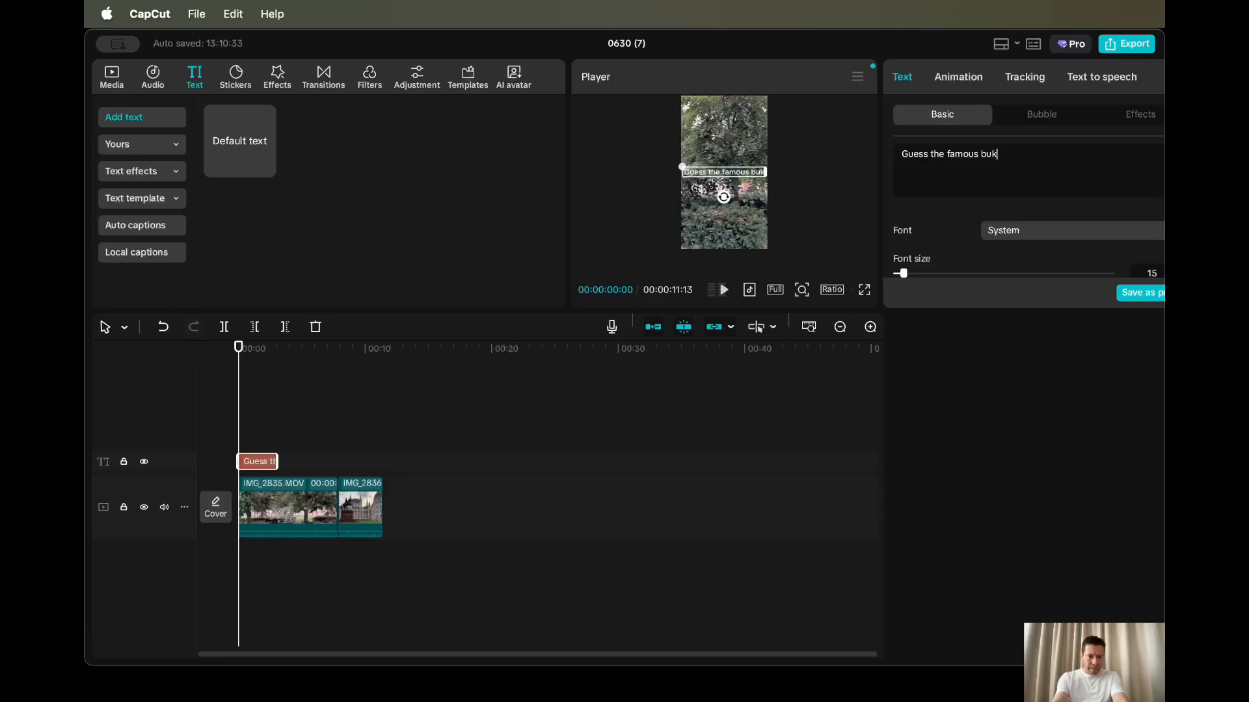
type("ilding")
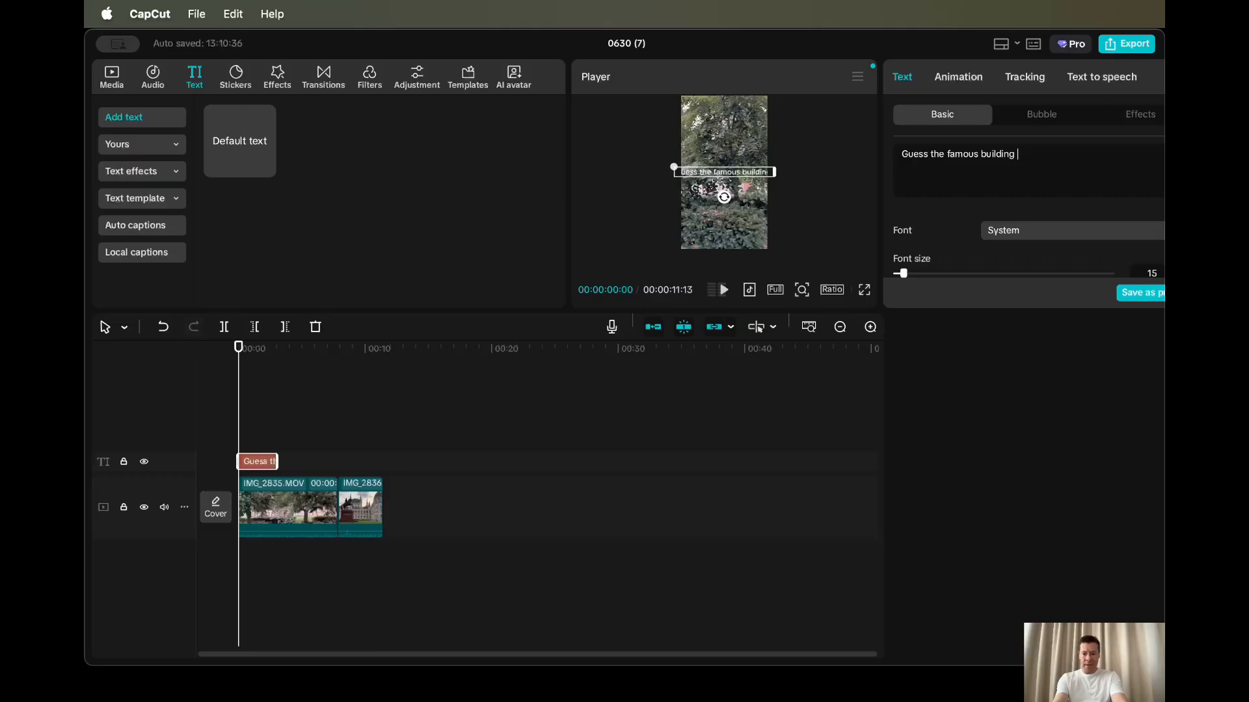
type(" behi")
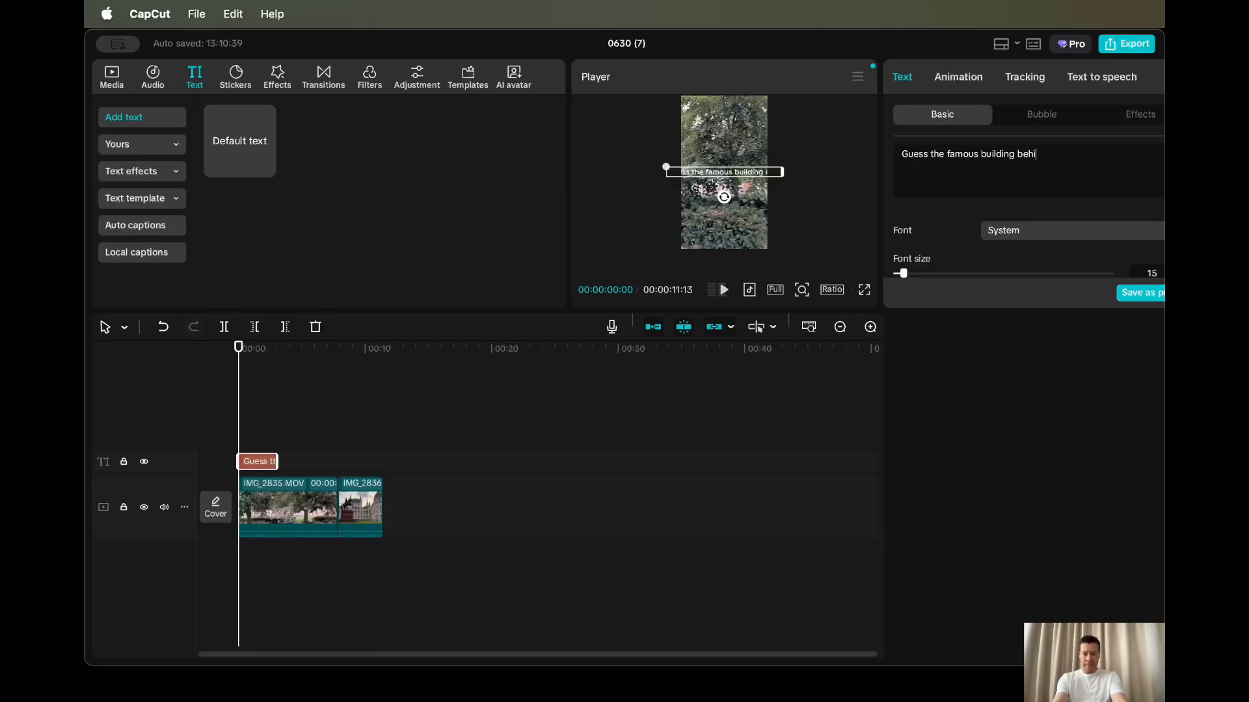
type("nd the trees!")
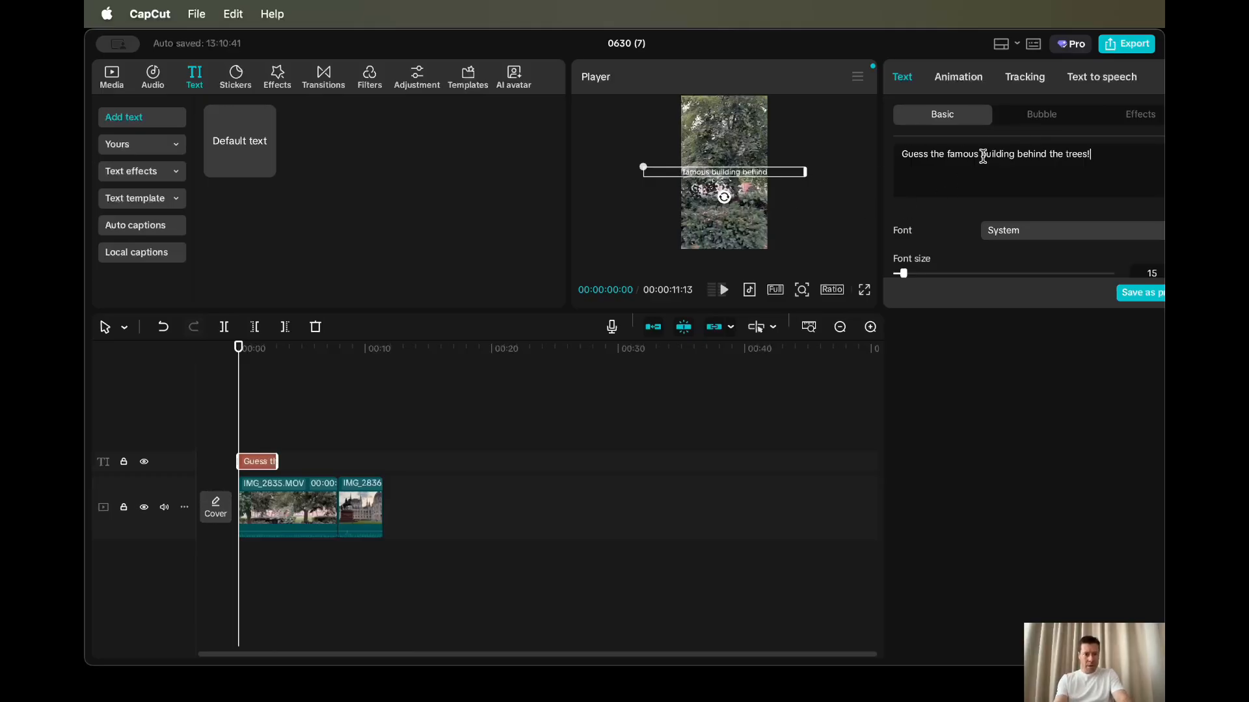
left_click(1018, 156)
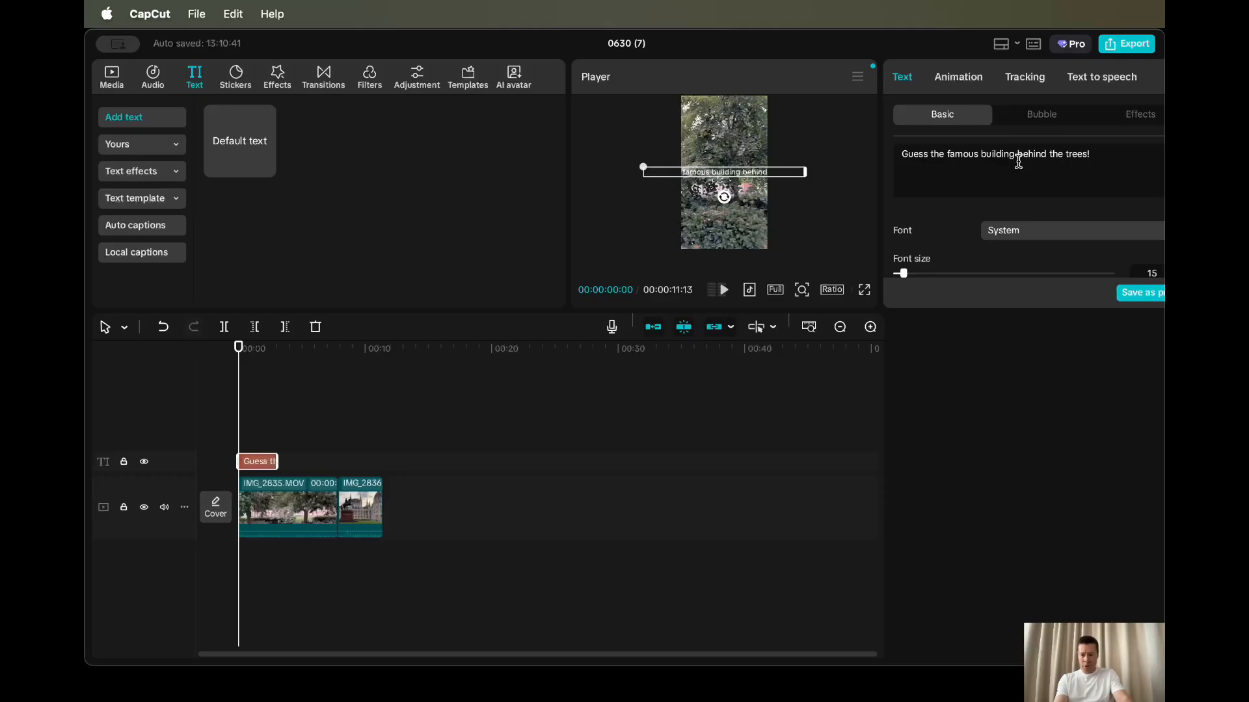
key("Return")
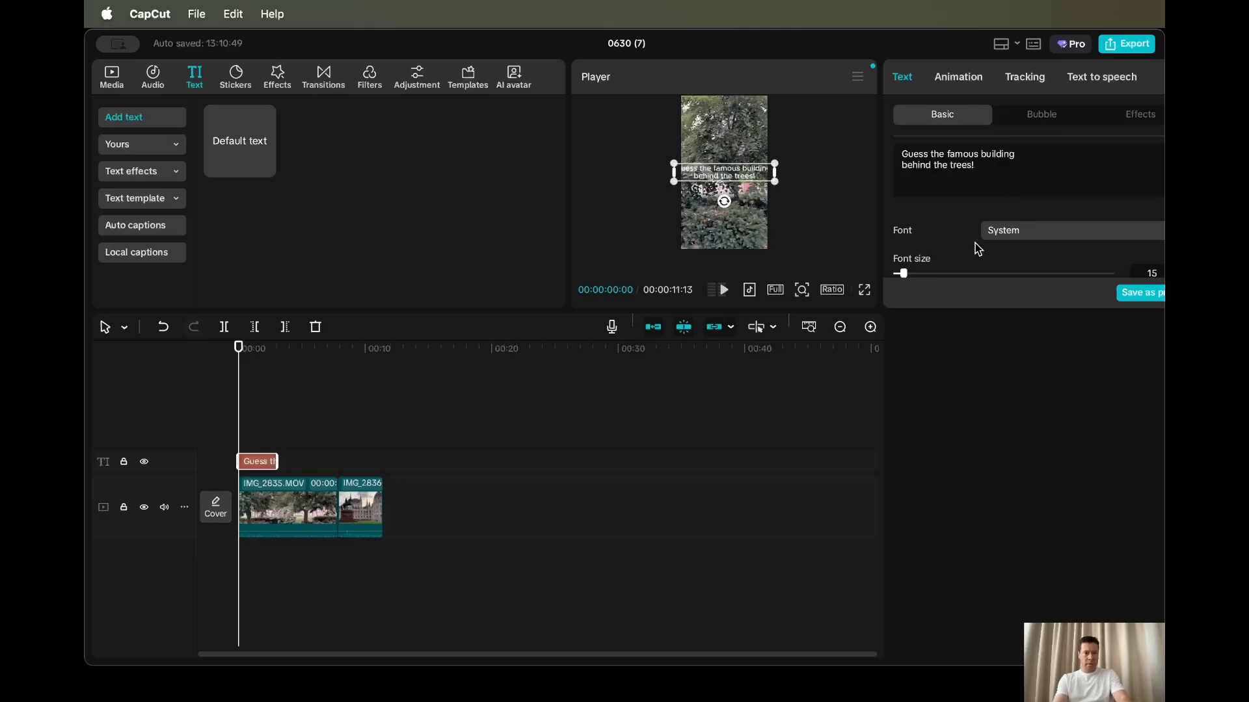
Step: Set the first caption's font size to 10 and browse its remaining text options
scroll(979, 247, "down", 2)
left_click_drag(909, 240, 903, 239)
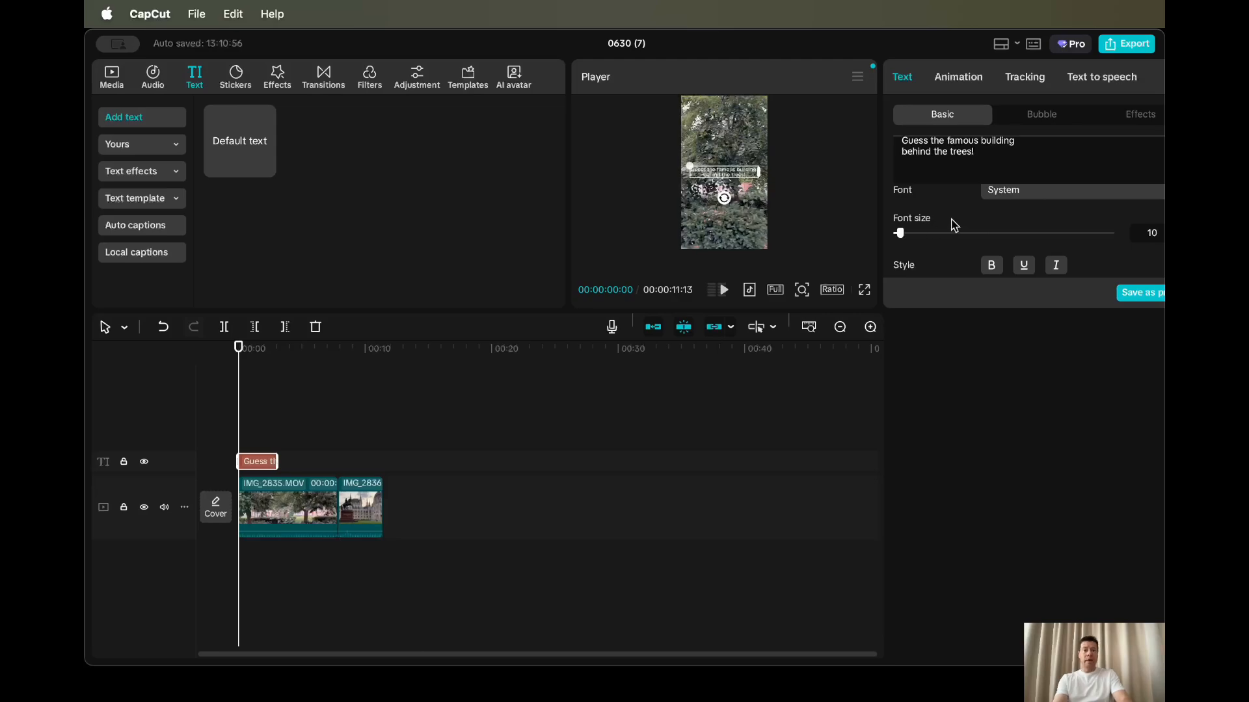
scroll(951, 225, "down", 5)
scroll(954, 225, "up", 2)
scroll(954, 226, "up", 2)
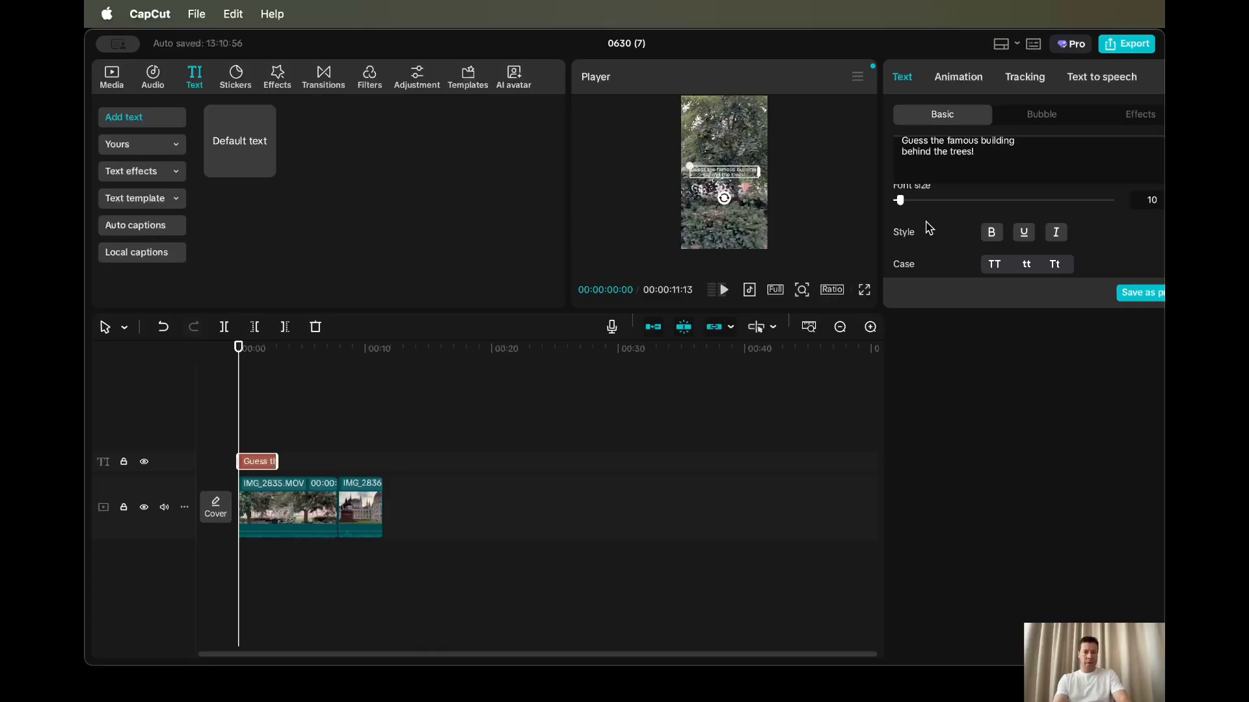
Step: Make the first caption bold and apply the white-lettered preset style just before the yellow one
left_click(990, 232)
scroll(920, 240, "down", 6)
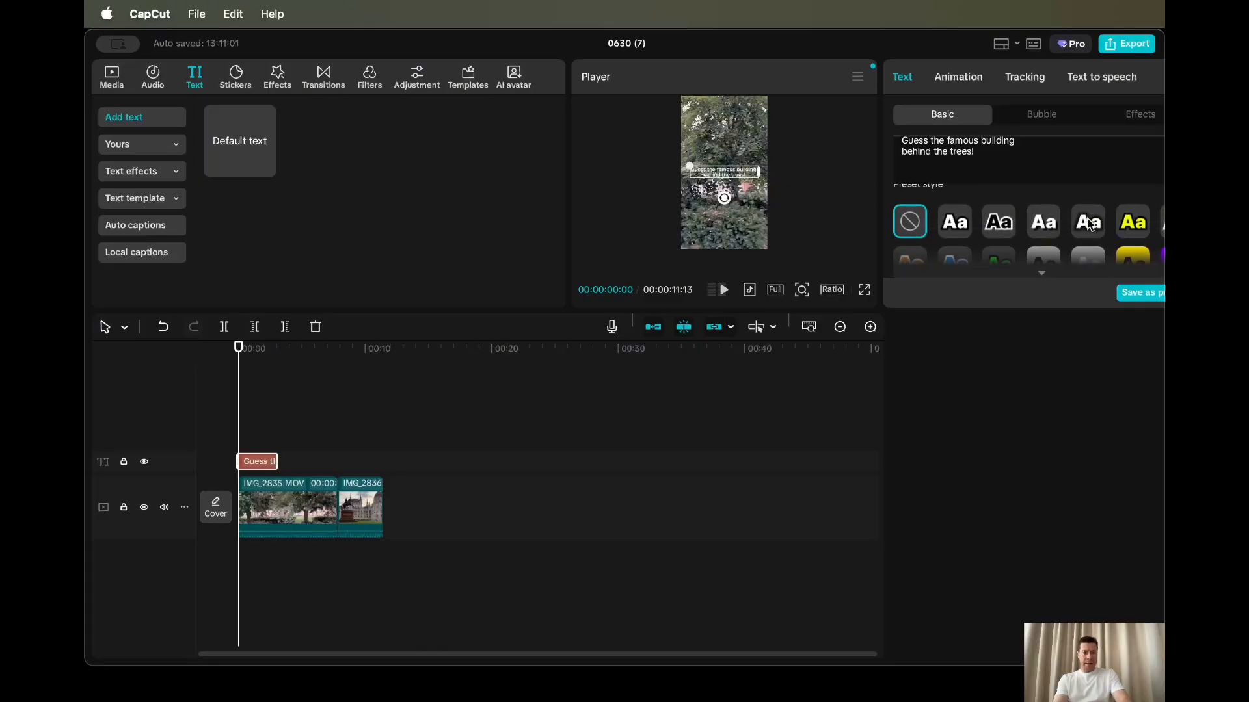
left_click(1090, 224)
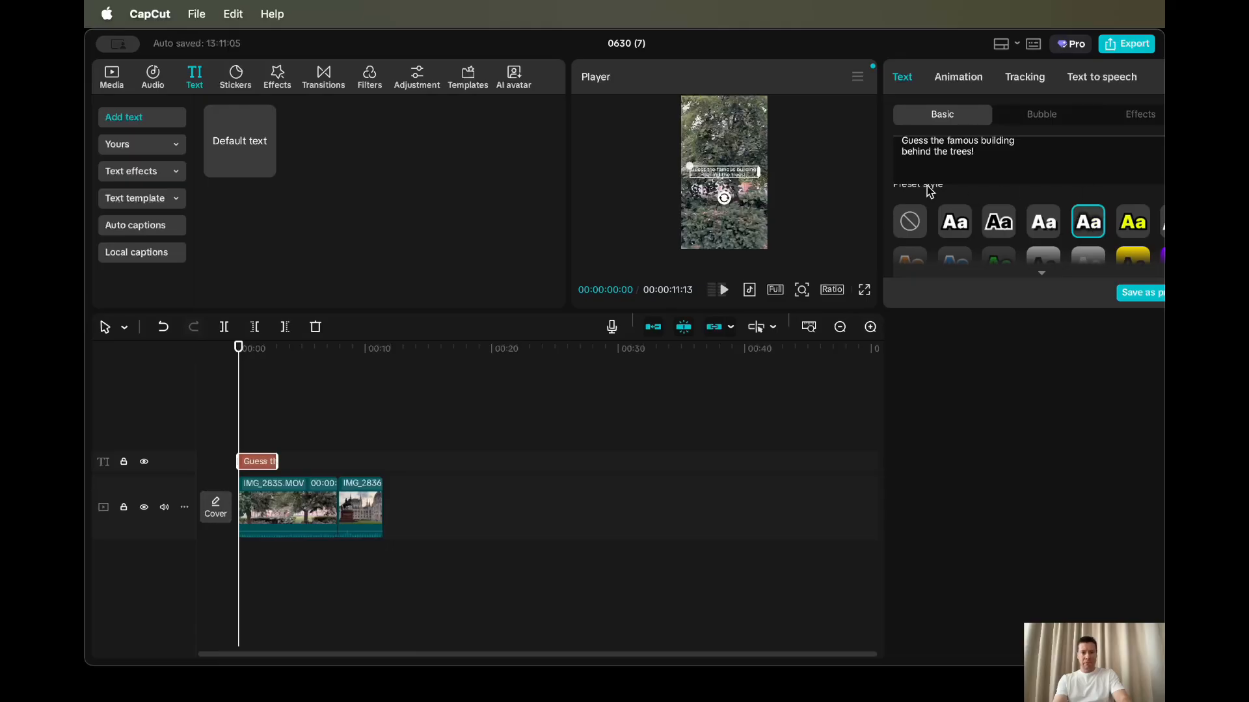
Step: Preview the first caption full screen and move it up to the upper part of the video frame
left_click(865, 290)
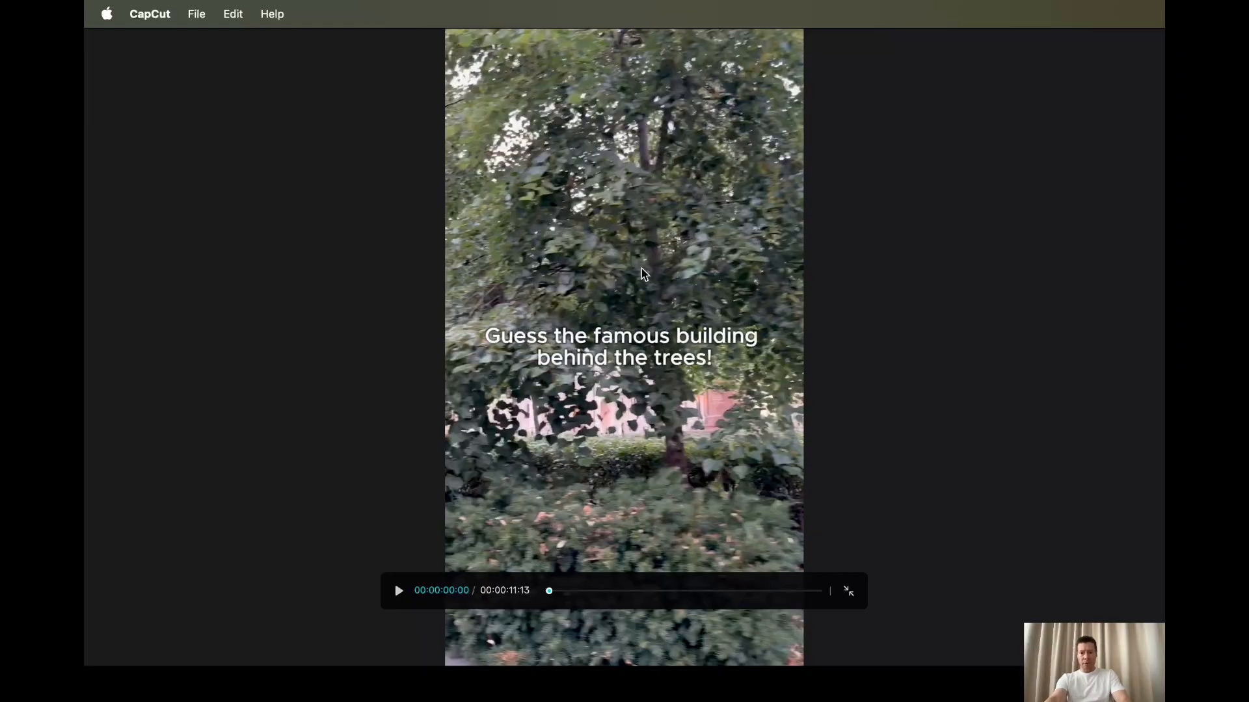
key("Escape")
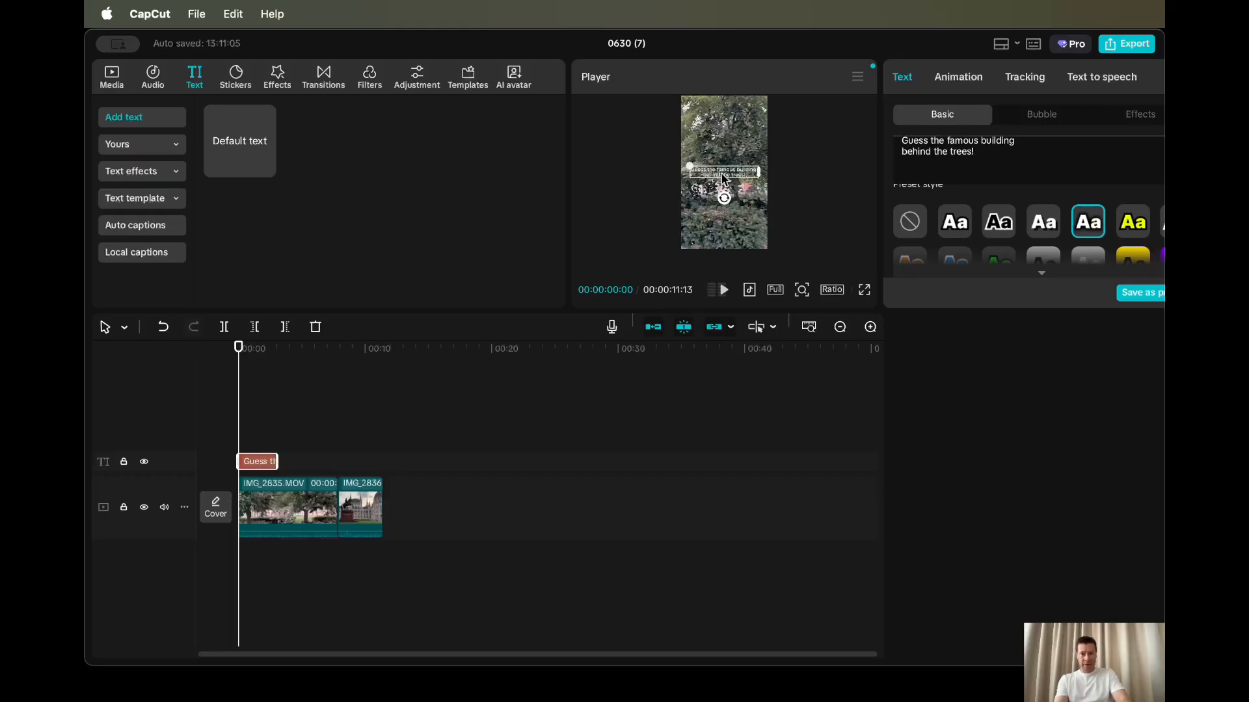
left_click_drag(724, 173, 724, 142)
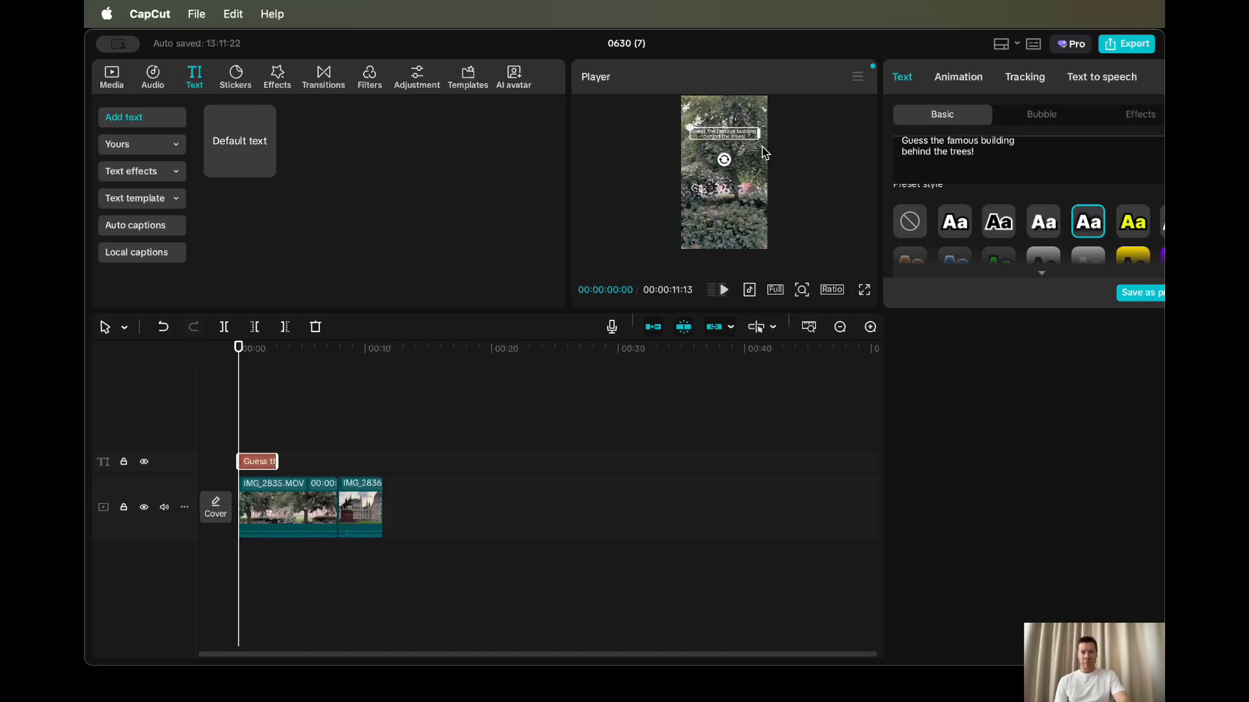
Step: Extend the end of the first caption on the timeline to about 6 seconds and scrub through the footage beneath it
left_click_drag(239, 415, 249, 417)
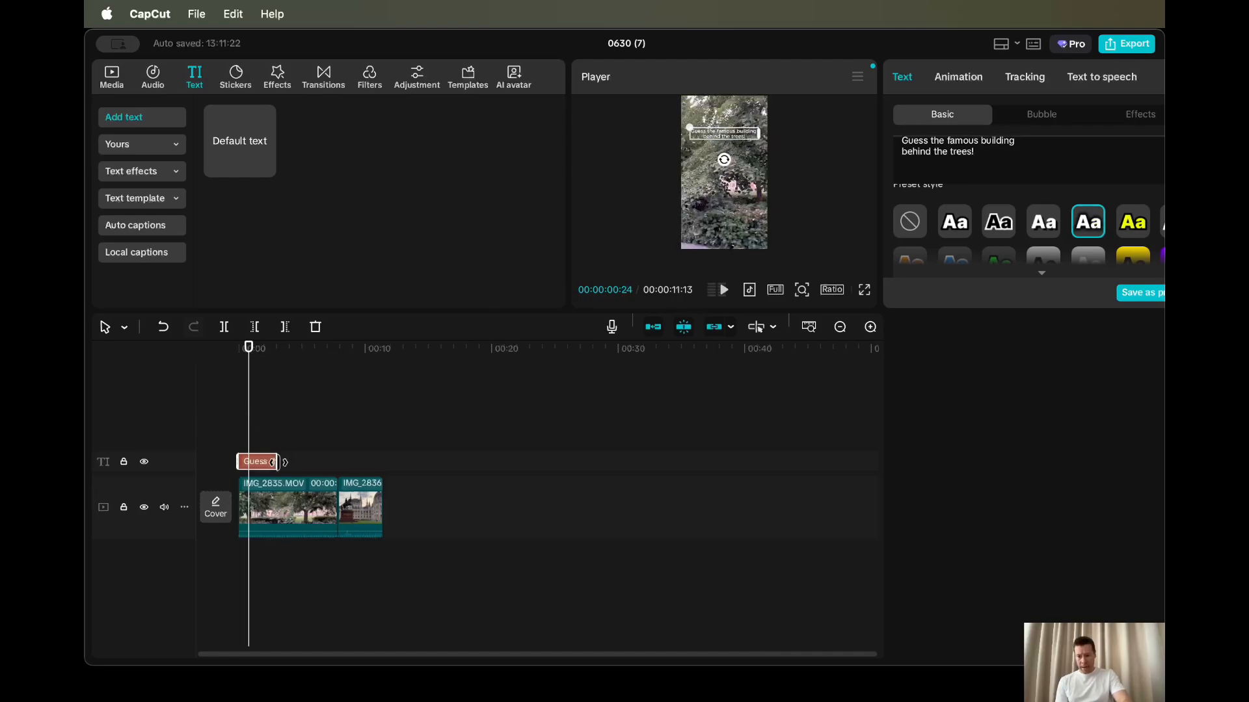
left_click_drag(278, 461, 279, 459)
left_click_drag(242, 413, 309, 461)
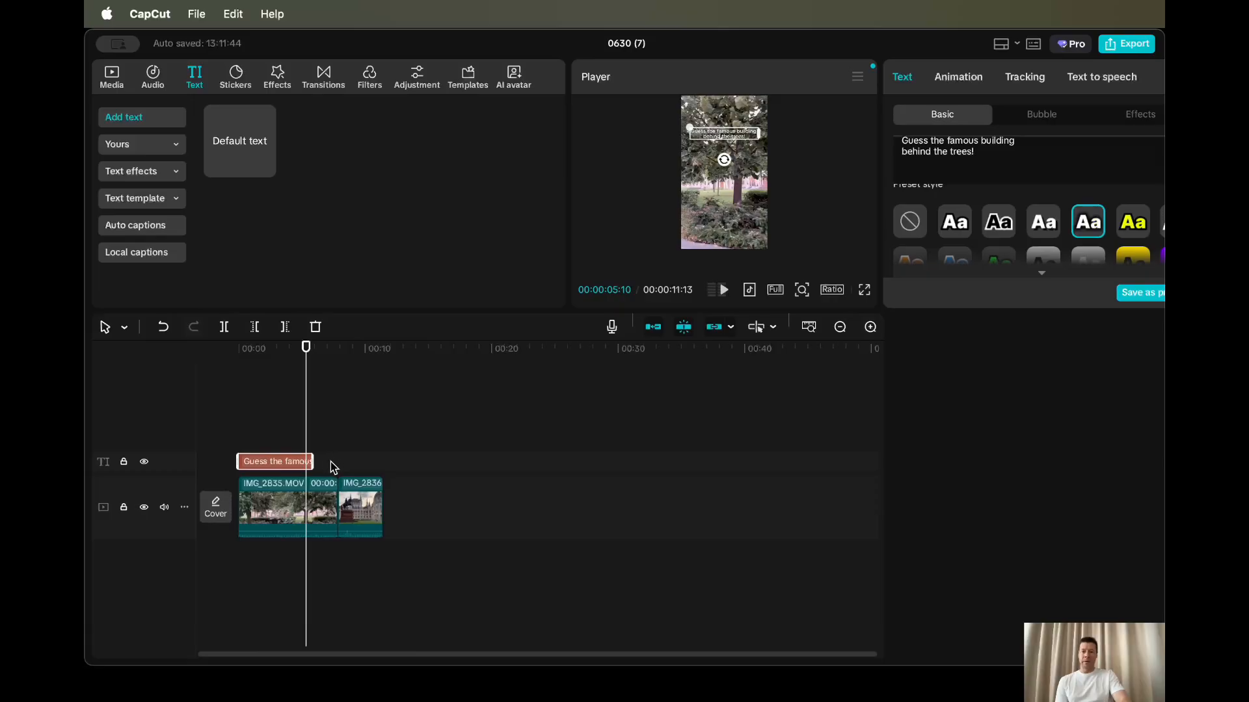
Step: Add a second default text clip at 00:00:09:21, where the building is in view in the second video clip
left_click_drag(306, 420, 360, 427)
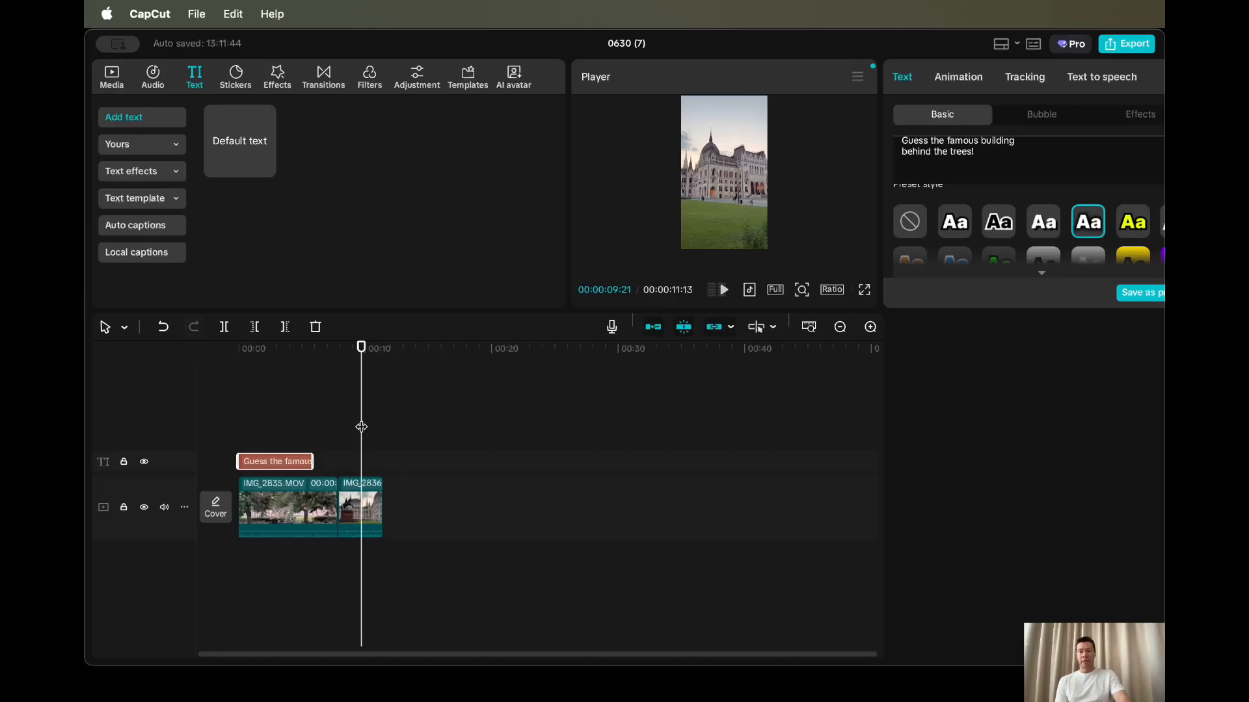
mouse_move(254, 152)
left_click_drag(245, 139, 359, 458)
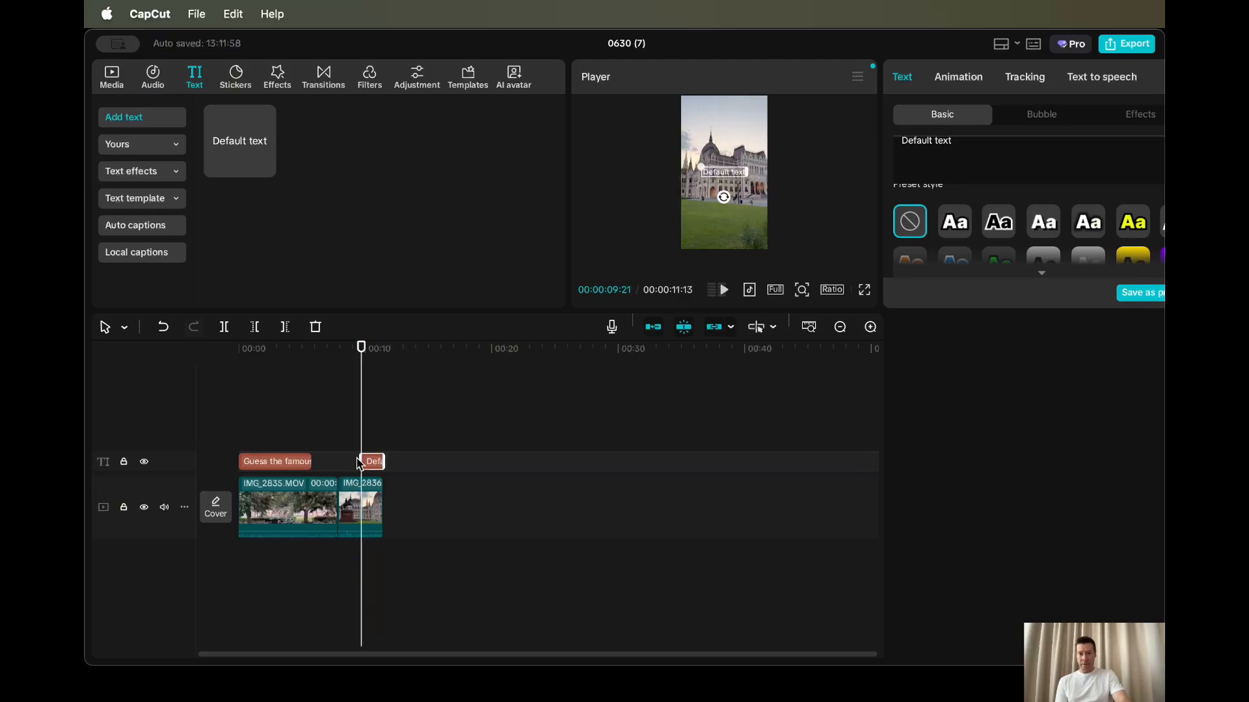
Step: Replace the second text clip's default wording with "It sthe Budapest parliamnet!"
left_click_drag(967, 147, 866, 146)
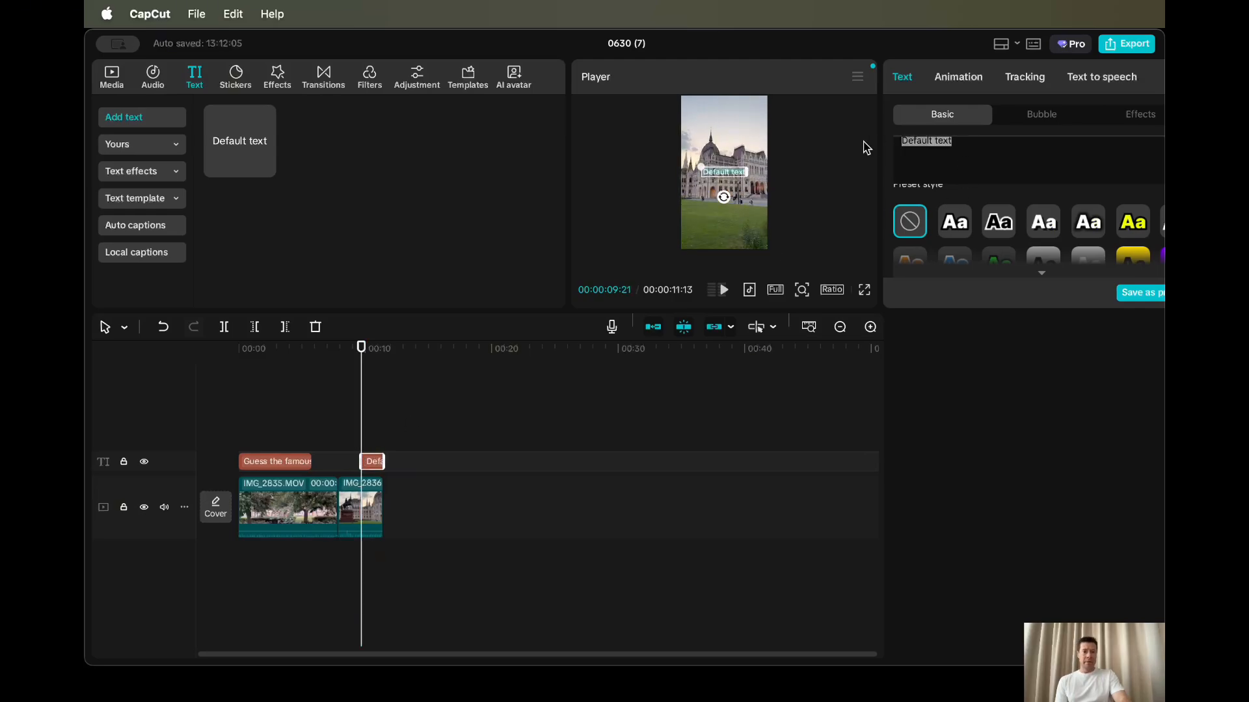
type("It sthe")
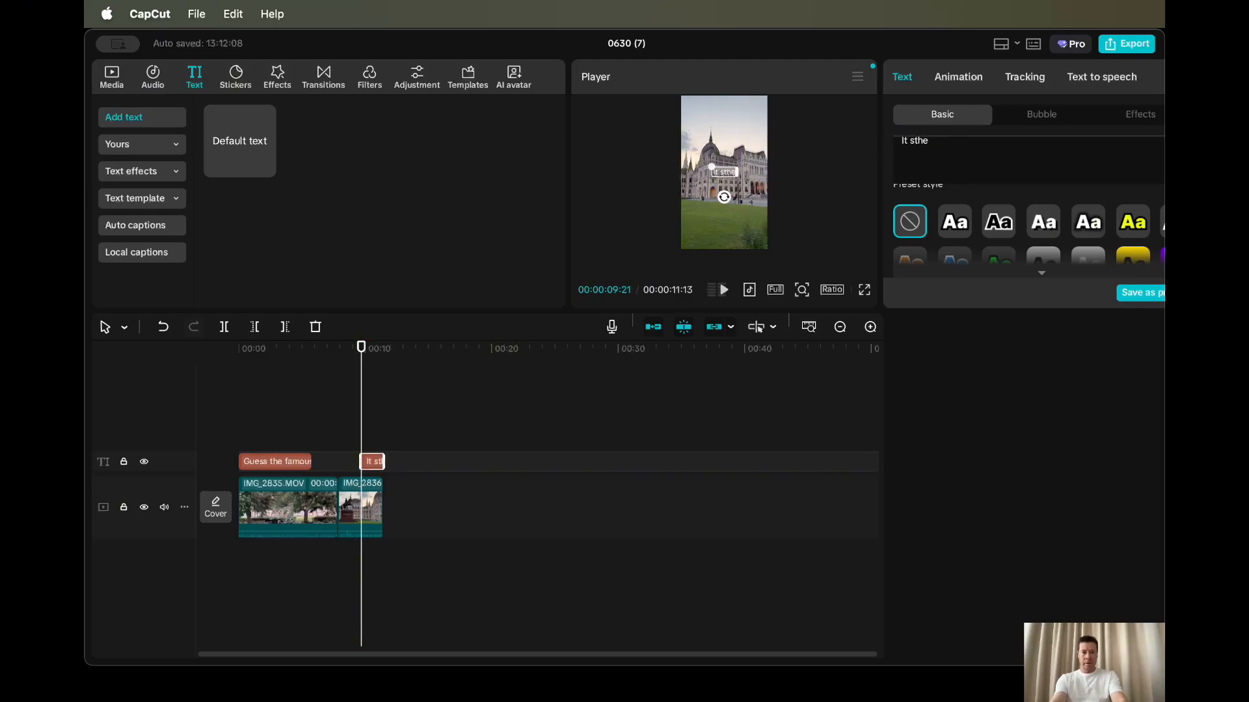
type(" Budapest pa")
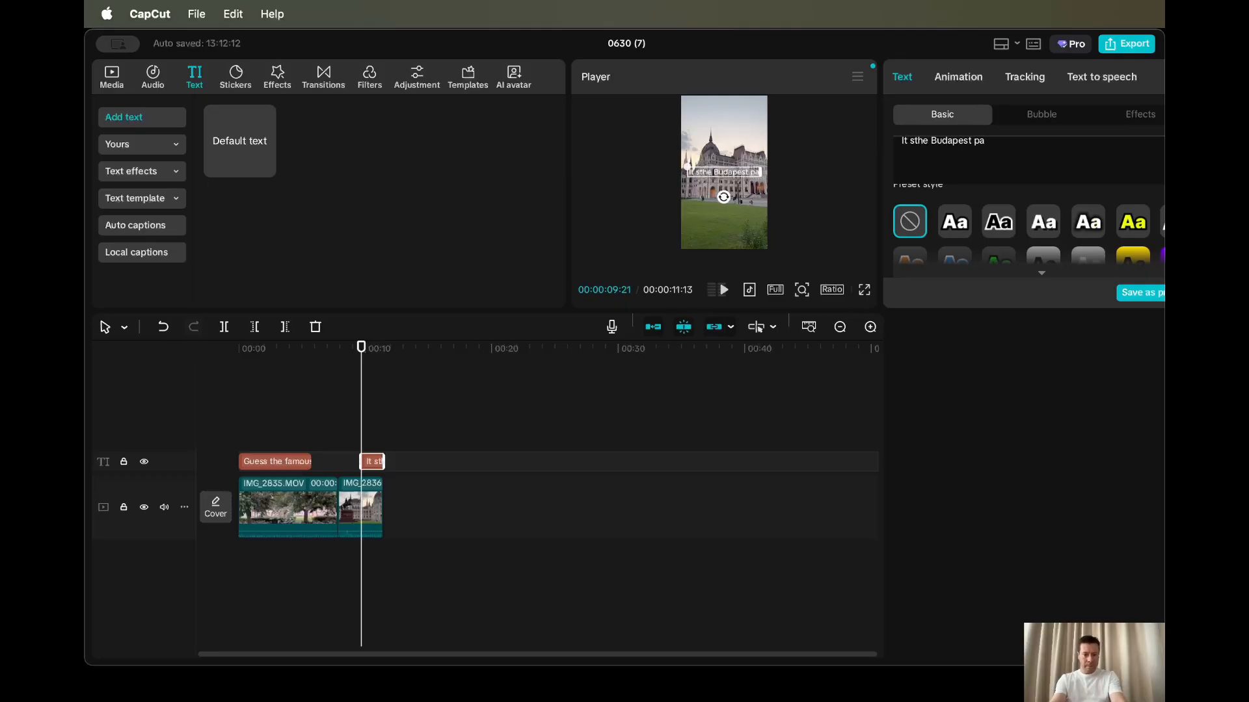
type("rliam")
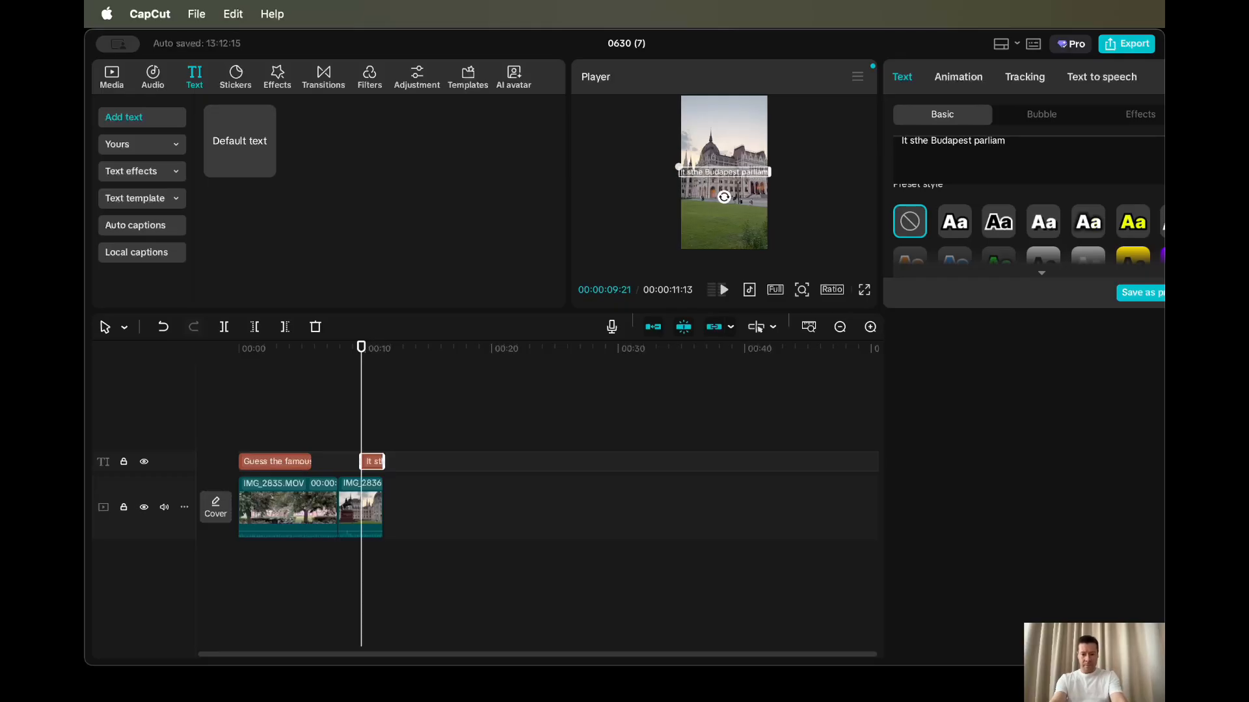
type("net!")
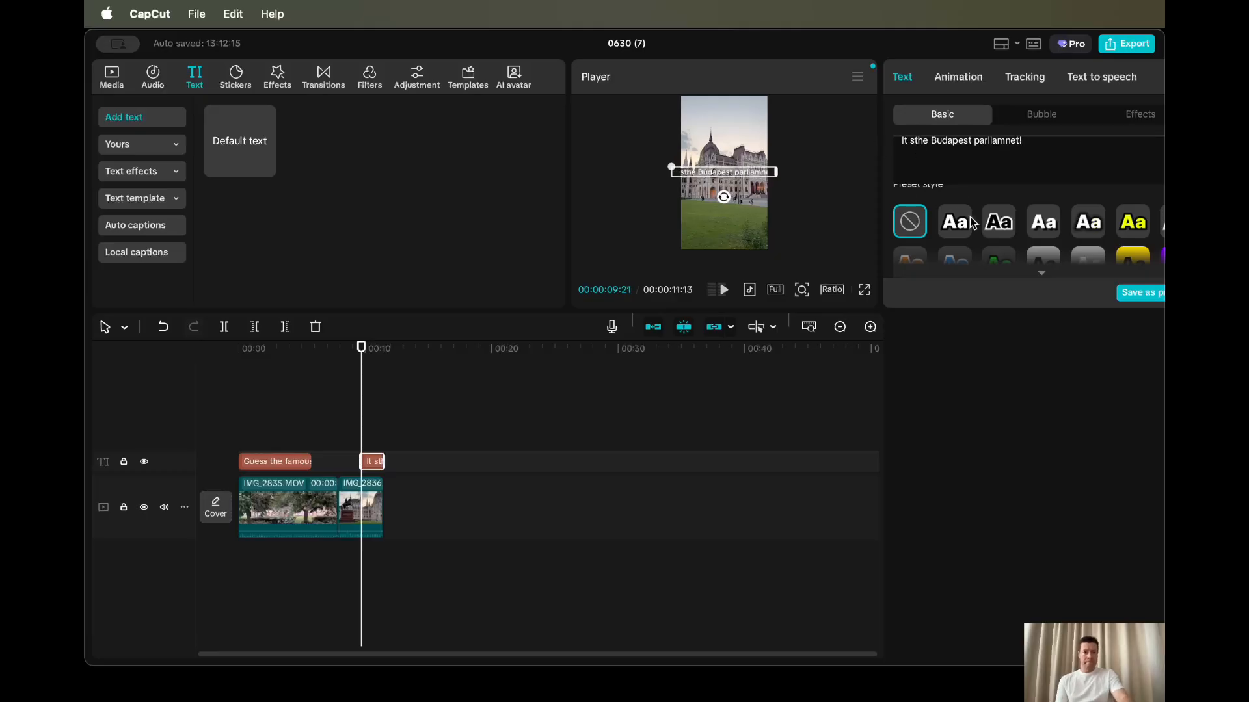
Step: Set the second caption's font size to 11
scroll(971, 223, "up", 6)
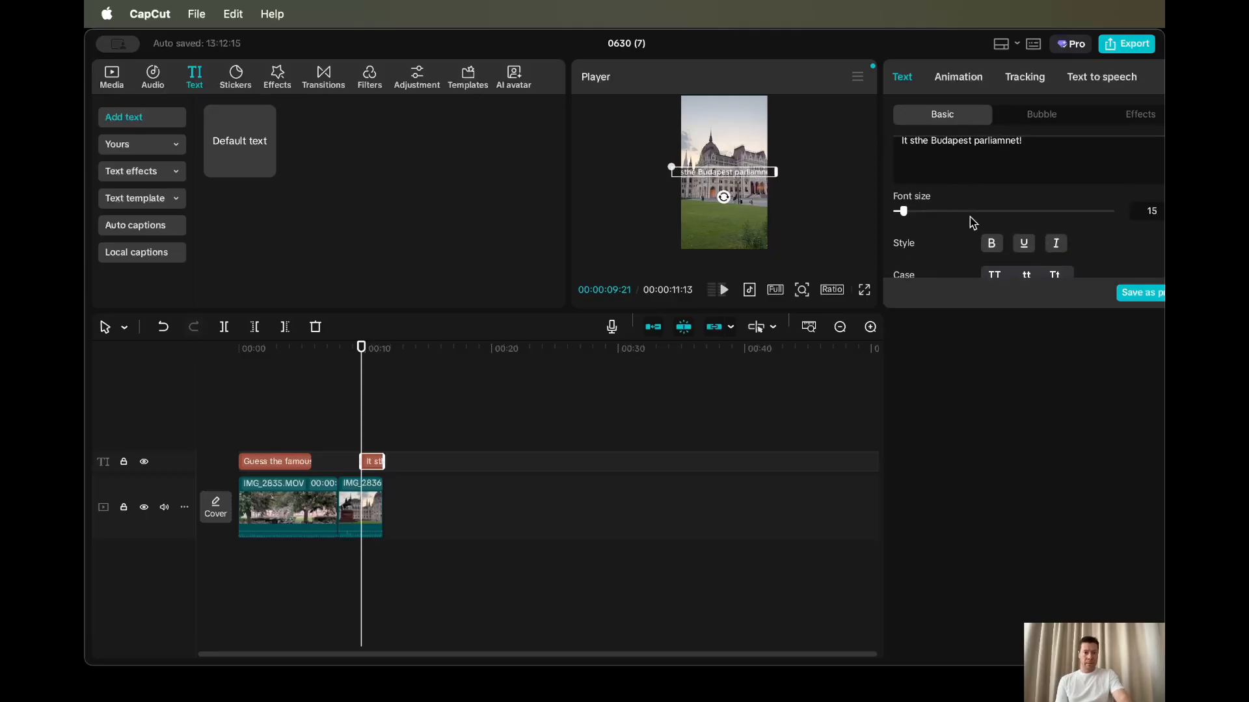
scroll(972, 223, "up", 1)
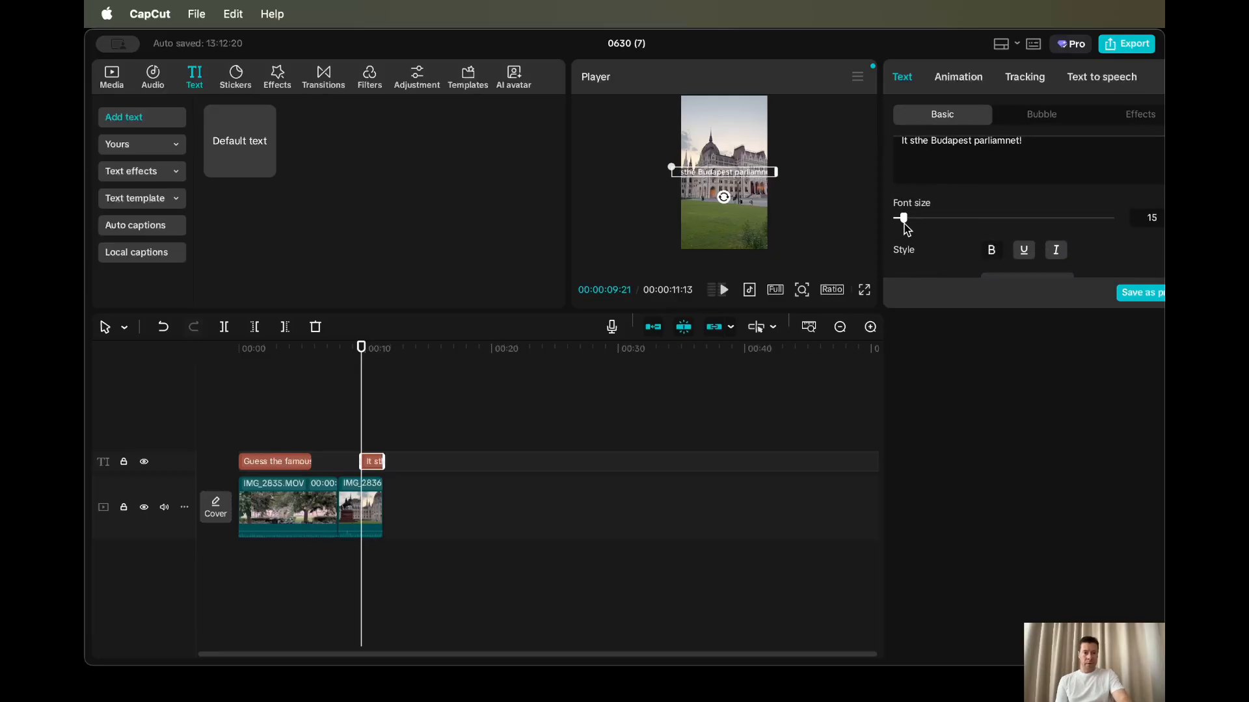
left_click_drag(905, 222, 900, 223)
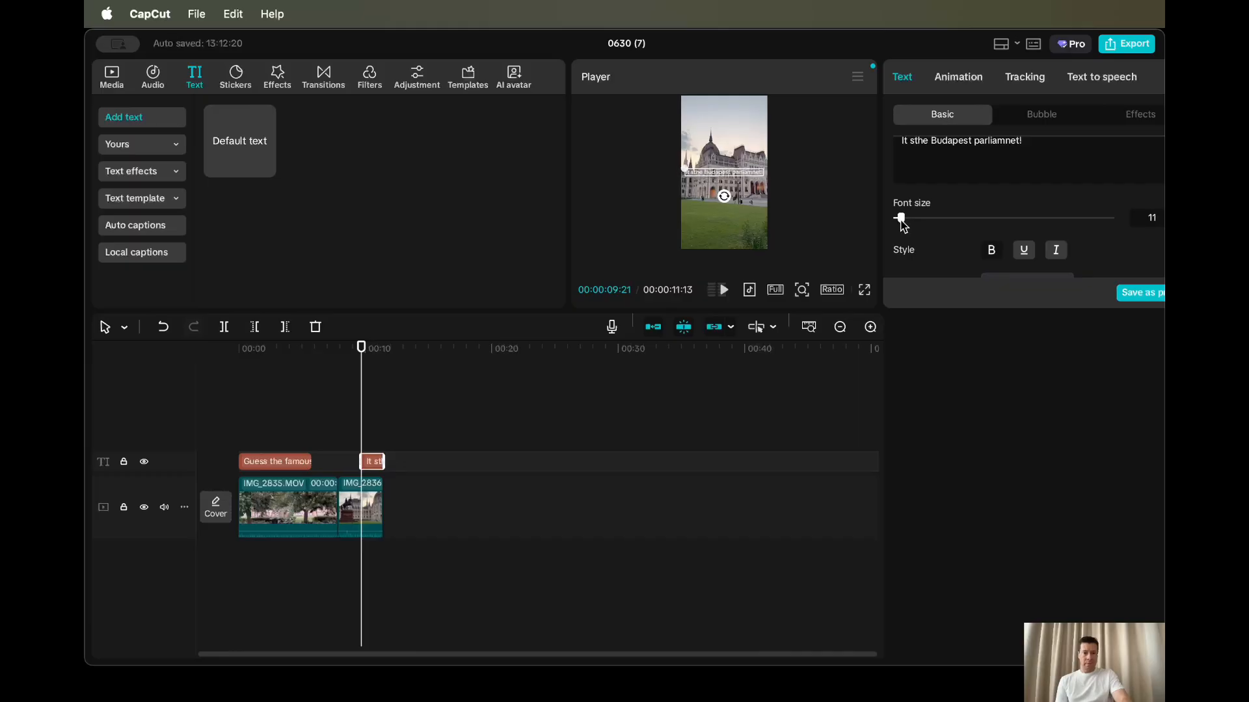
Step: Apply the white-lettered preset style just before the yellow one to the second caption and move it up into the sky
scroll(950, 263, "down", 5)
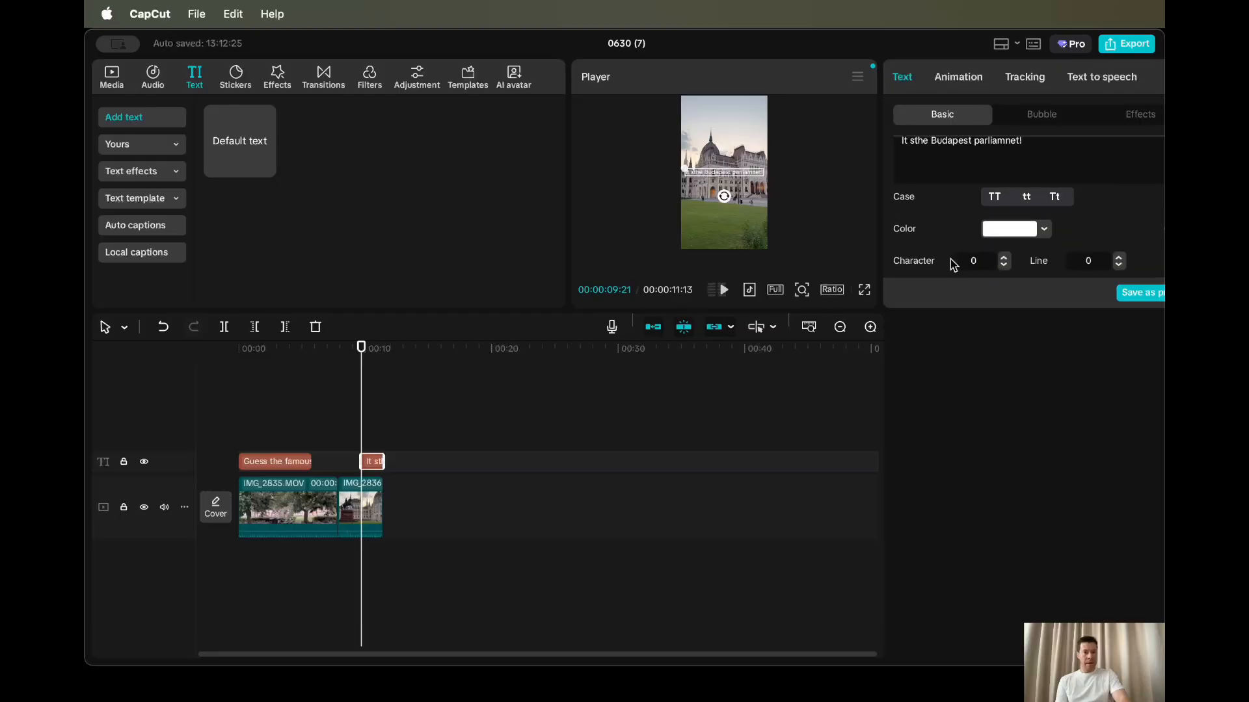
left_click(1097, 250)
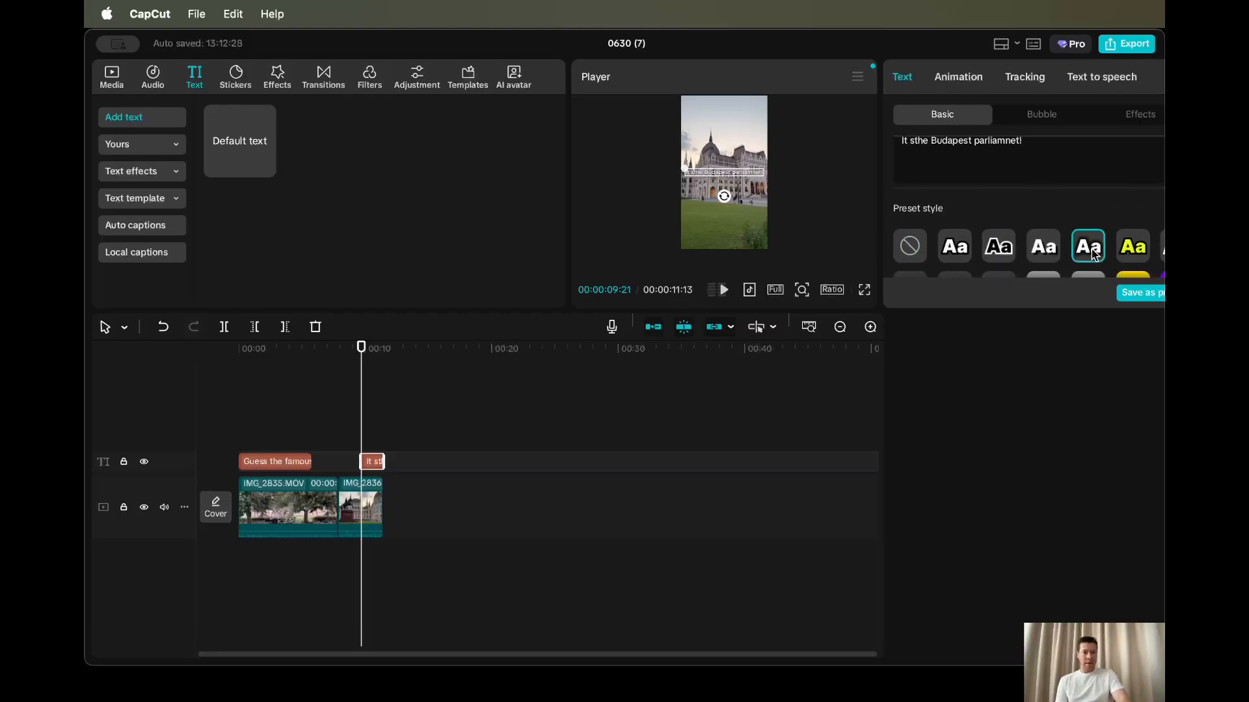
scroll(980, 204, "up", 5)
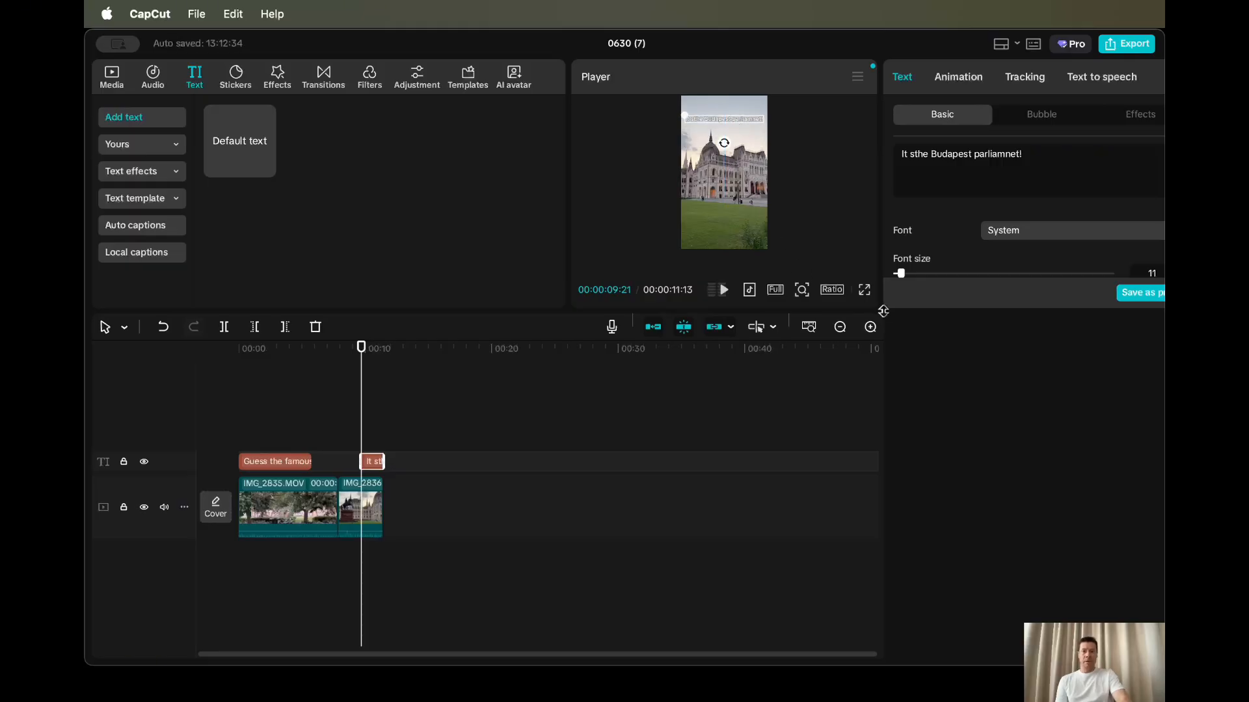
Step: Play the second caption full screen through to the end of the video
left_click(865, 290)
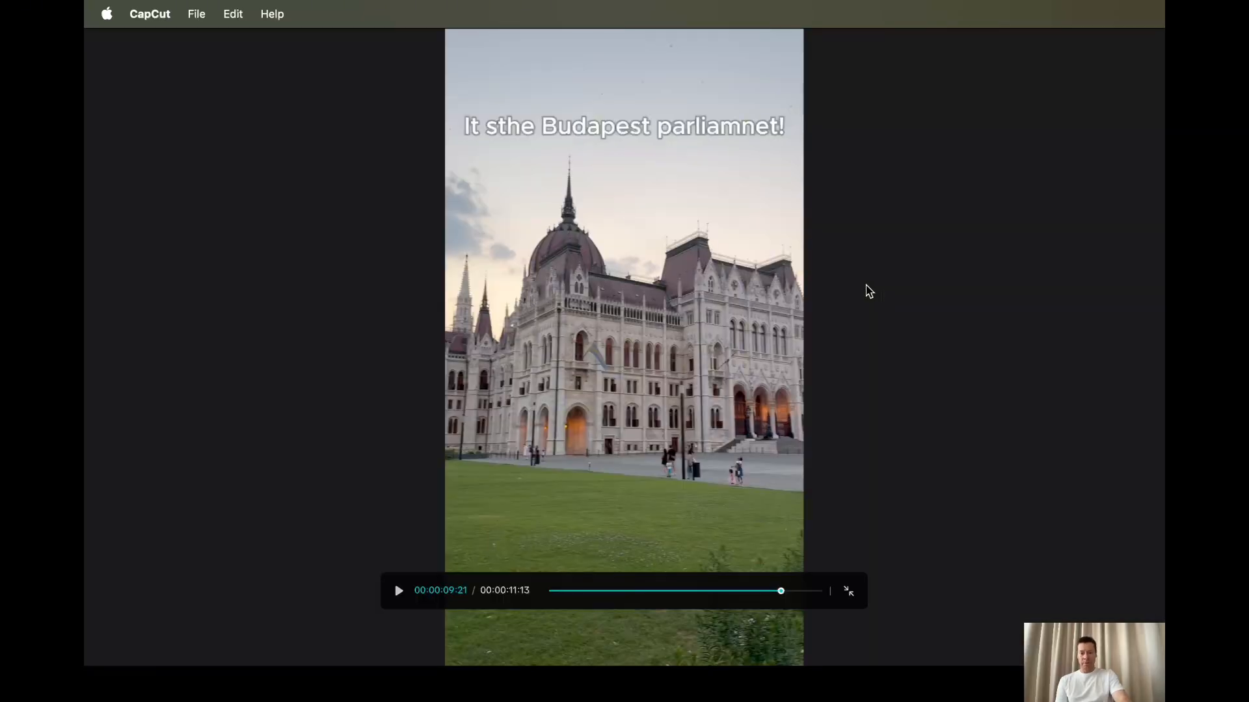
key("space")
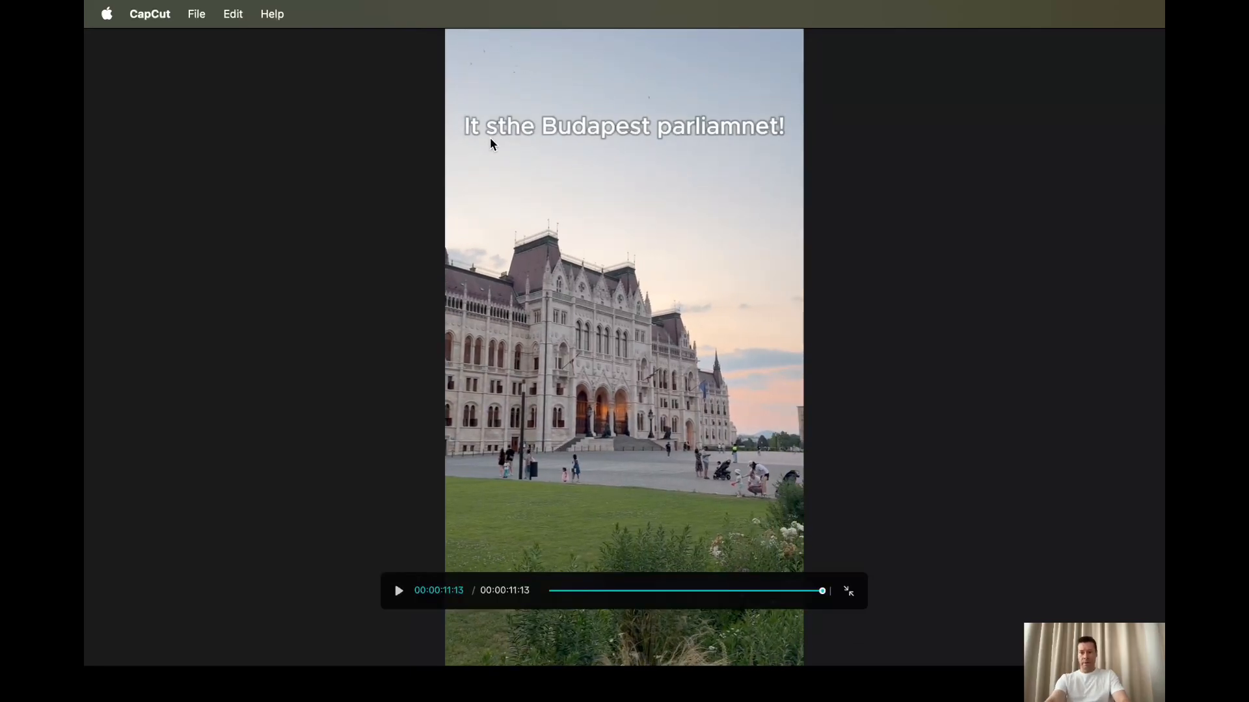
key("Escape")
Step: Correct the start of the second caption so it reads "Its the Budapest parliamnet!"
left_click(913, 156)
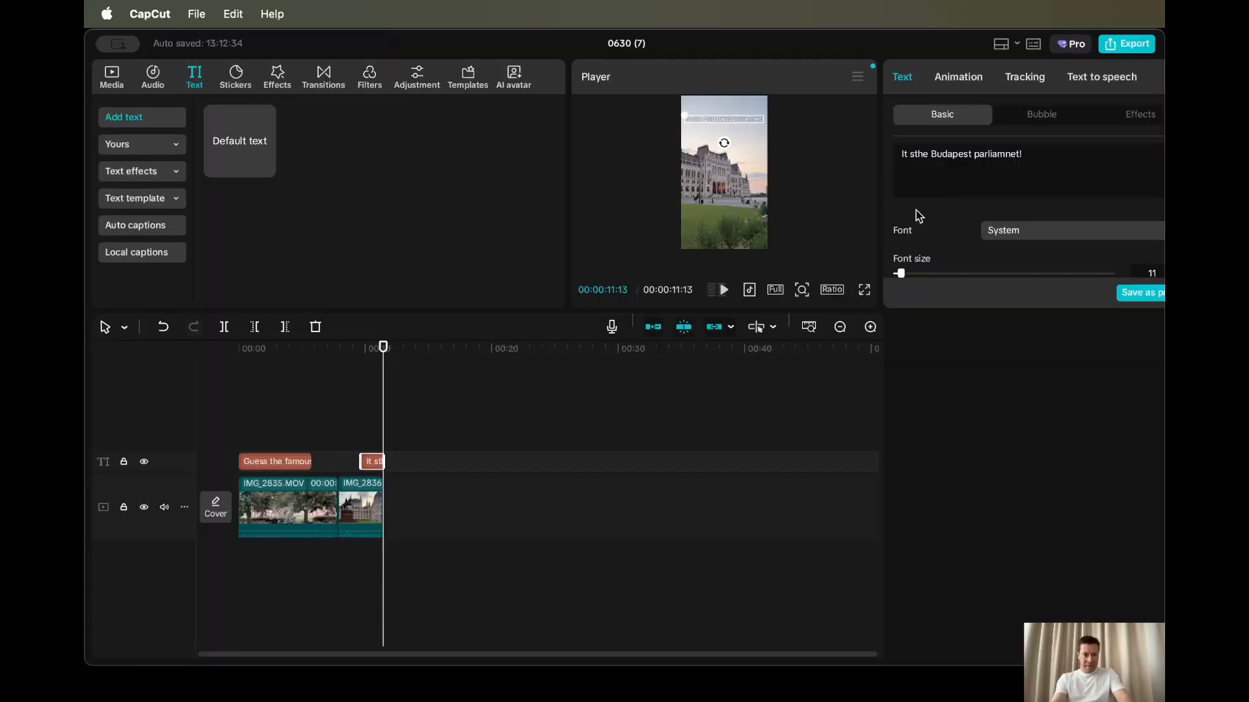
type("s")
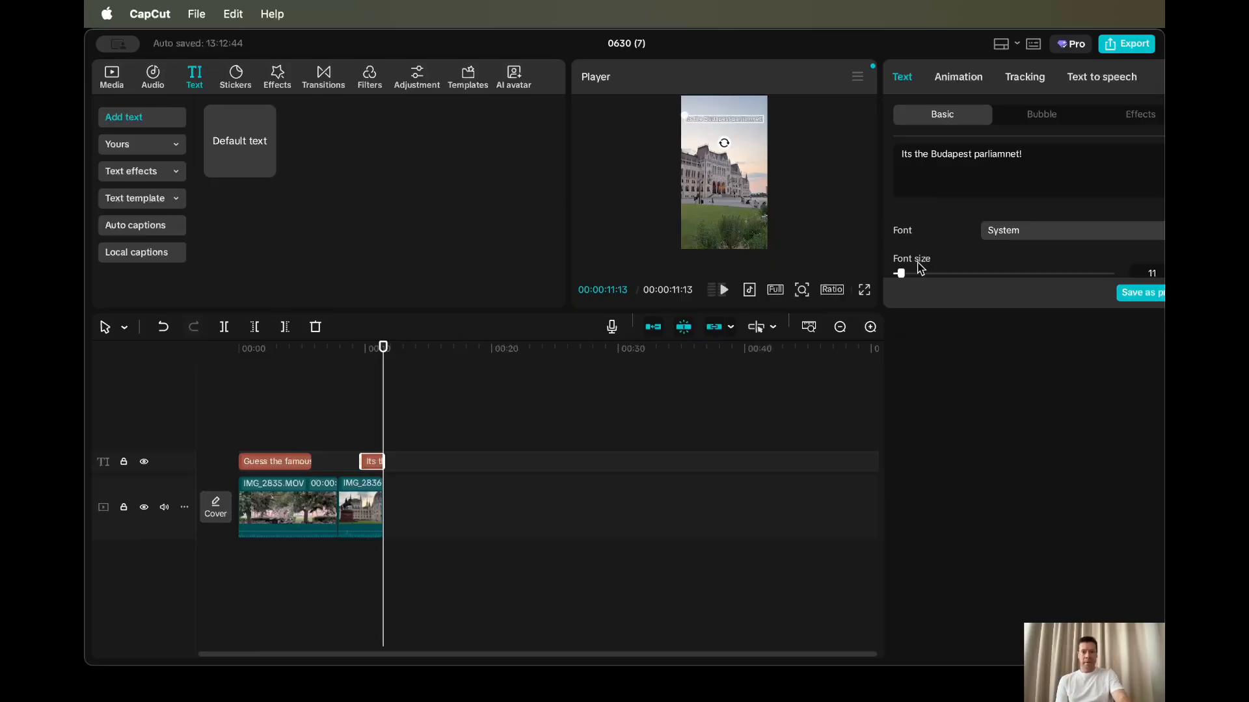
Step: Play the whole video full screen from the beginning and return to the editor
left_click_drag(388, 429, 240, 427)
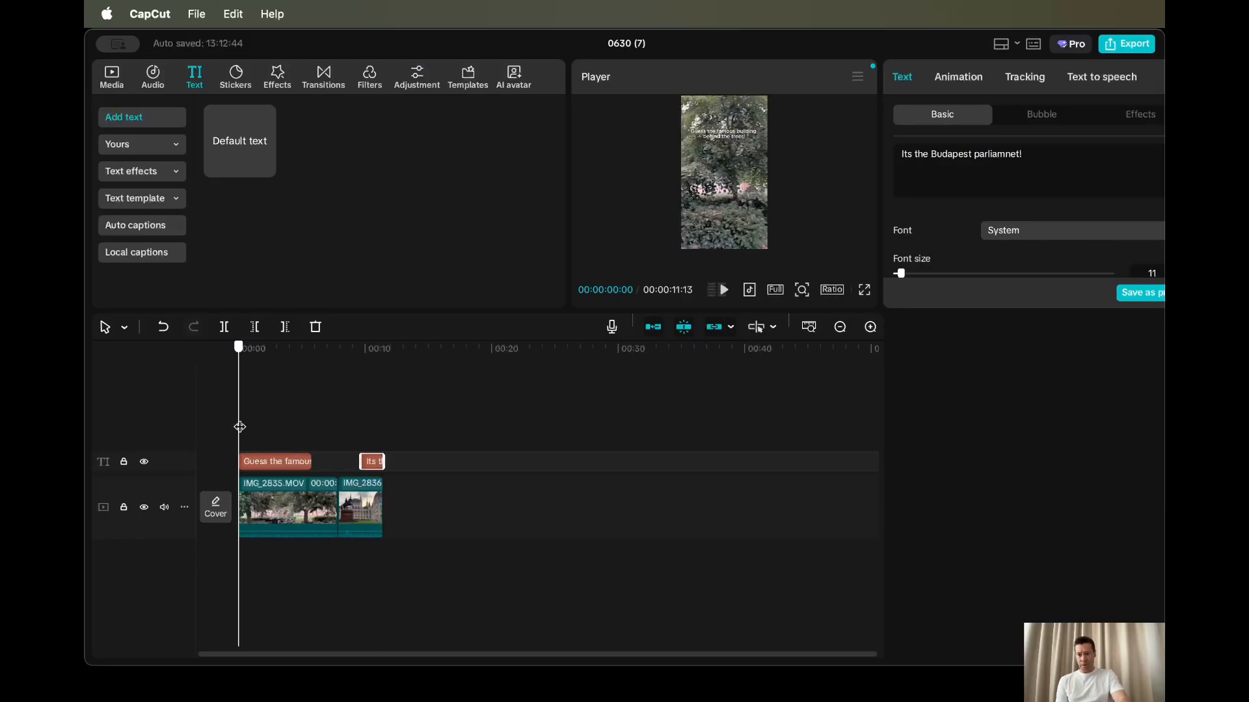
left_click(865, 293)
key("space")
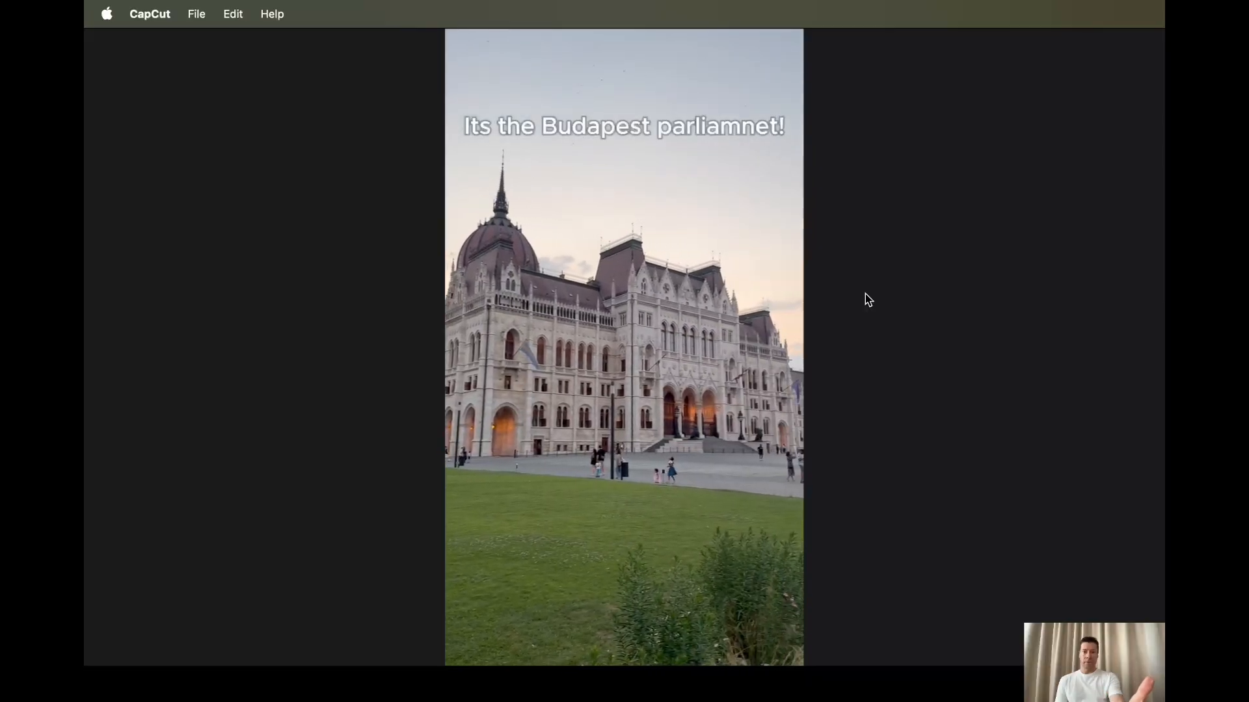
key("Escape")
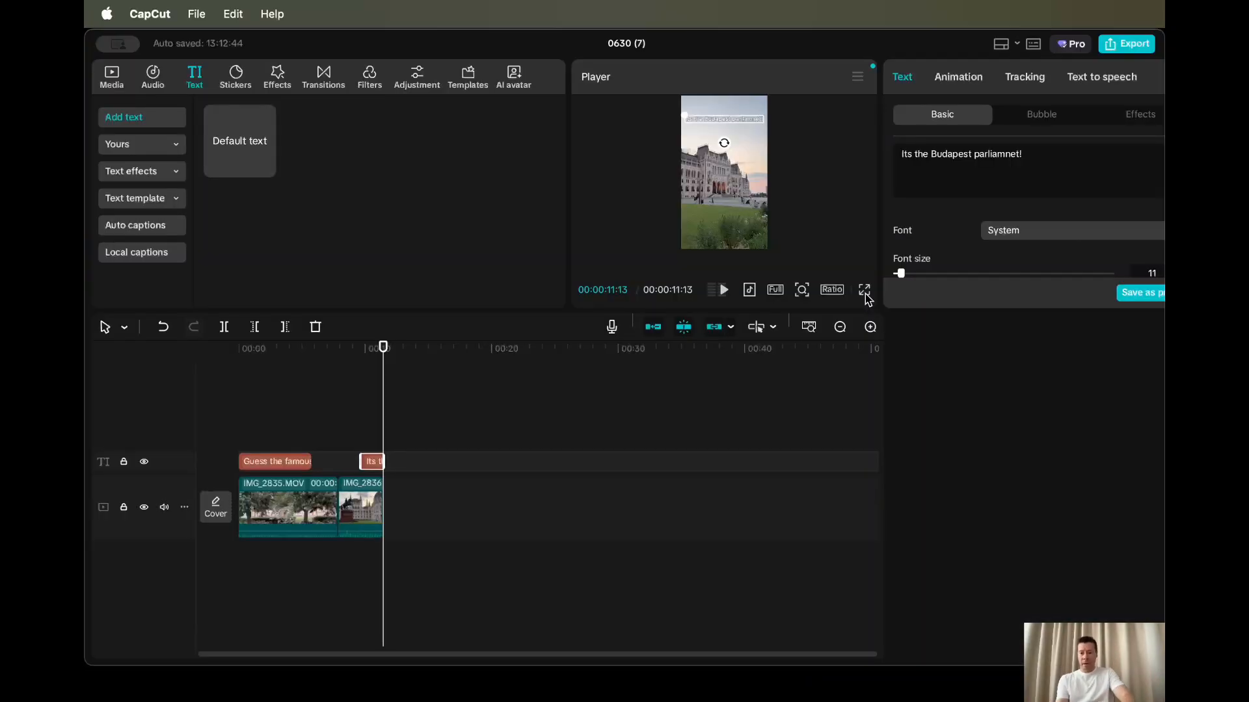
Step: Trim the end of the first video clip, IMG_2835.MOV, bringing the whole video to 00:00:09:27
left_click(334, 486)
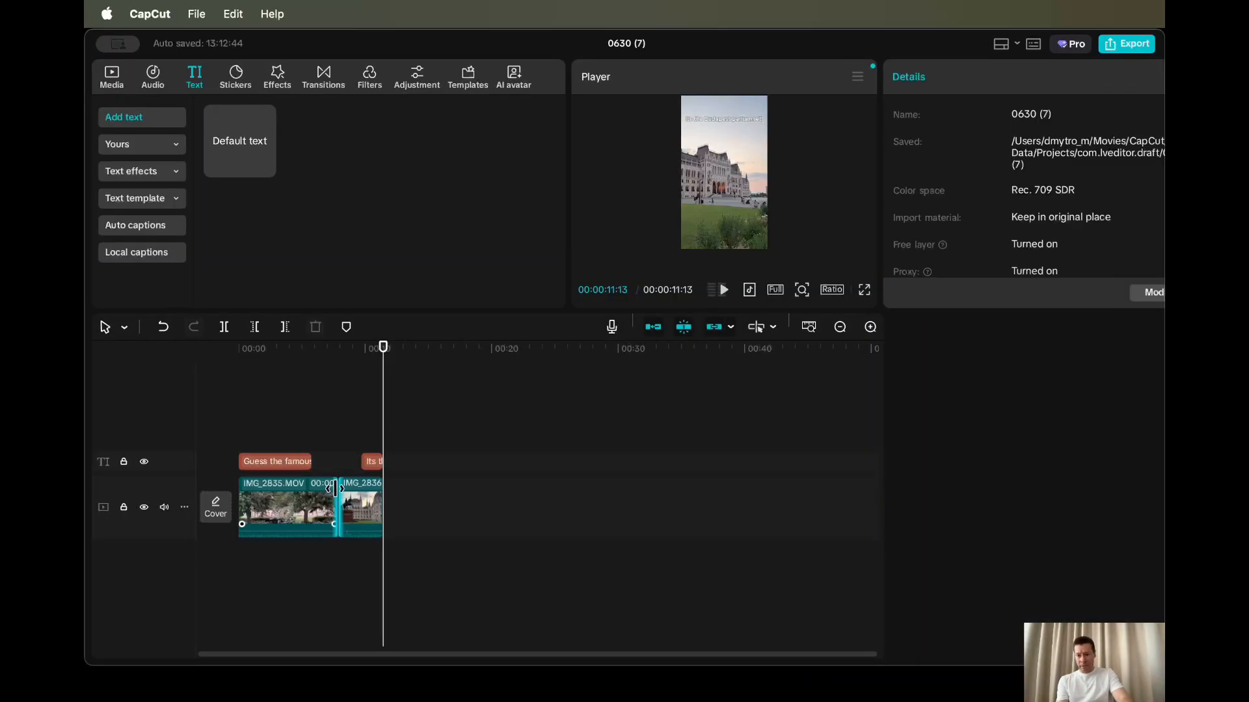
left_click(311, 500)
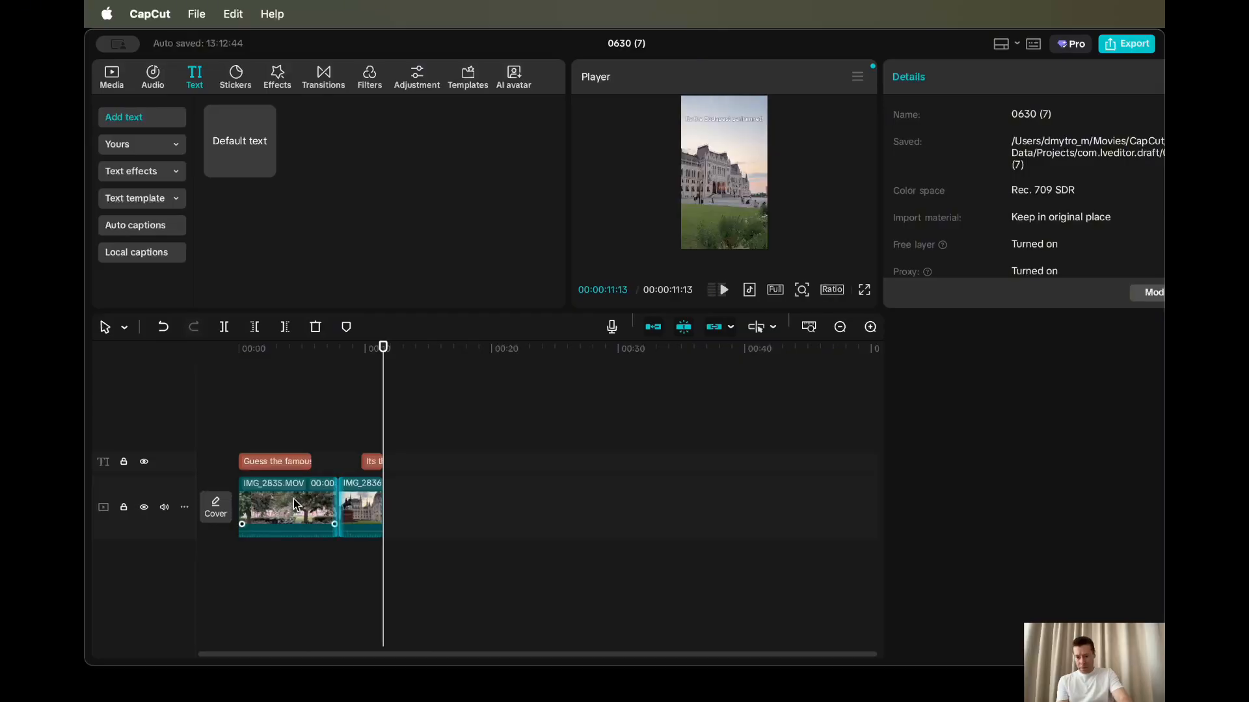
left_click(294, 504)
left_click_drag(337, 497, 315, 499)
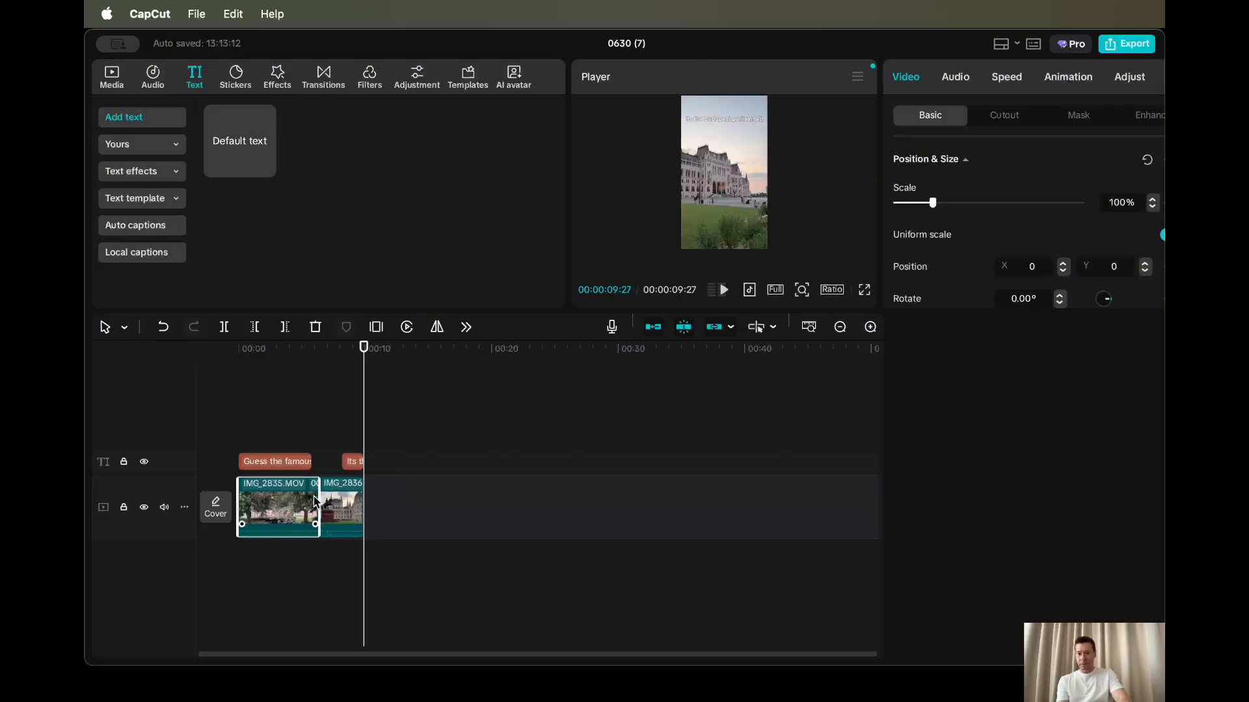
Step: Shorten the first caption so it ends at about 00:00:05:06, before the cut to the second clip
left_click(301, 463)
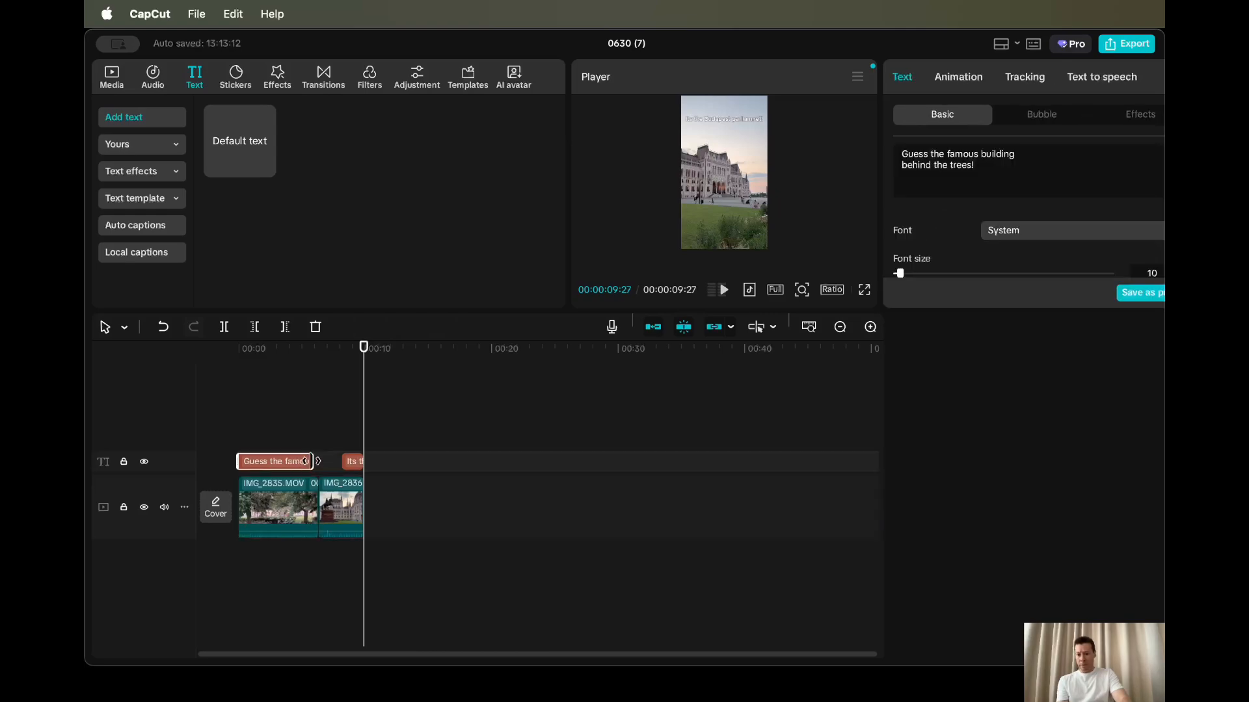
left_click_drag(311, 462, 303, 461)
left_click(303, 431)
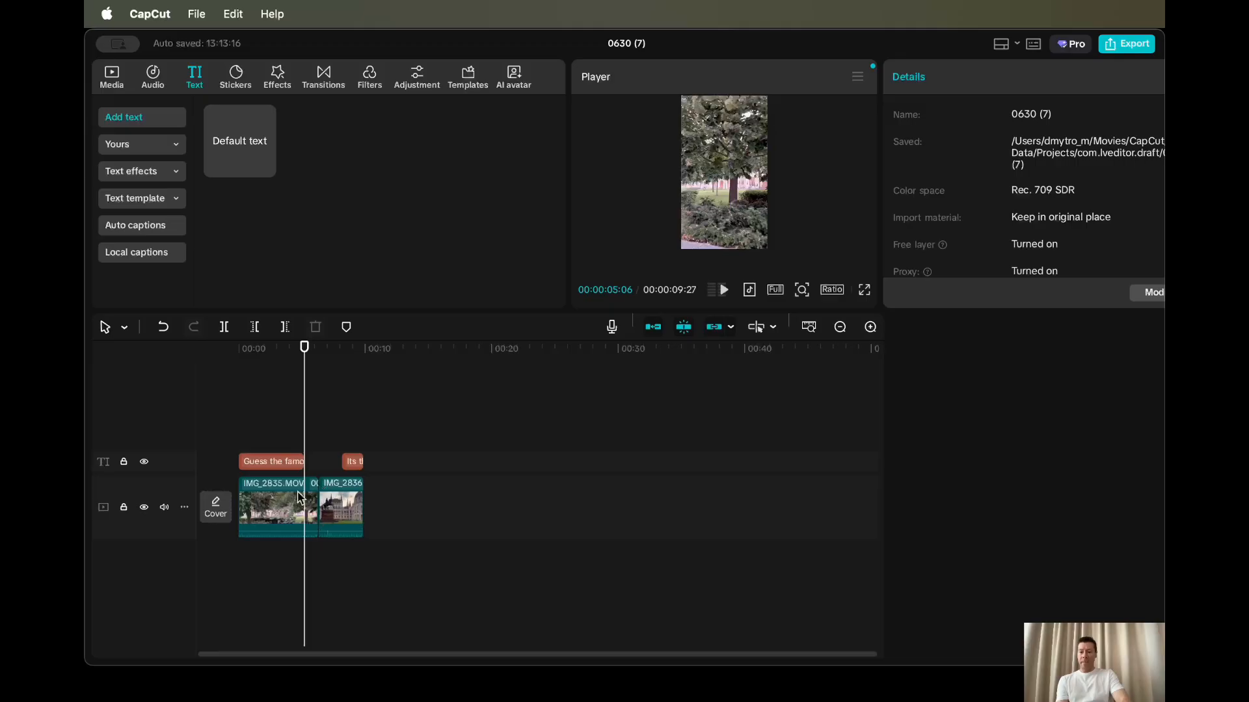
mouse_move(304, 420)
left_mouse_down()
mouse_move(318, 419)
mouse_move(303, 421)
left_mouse_up()
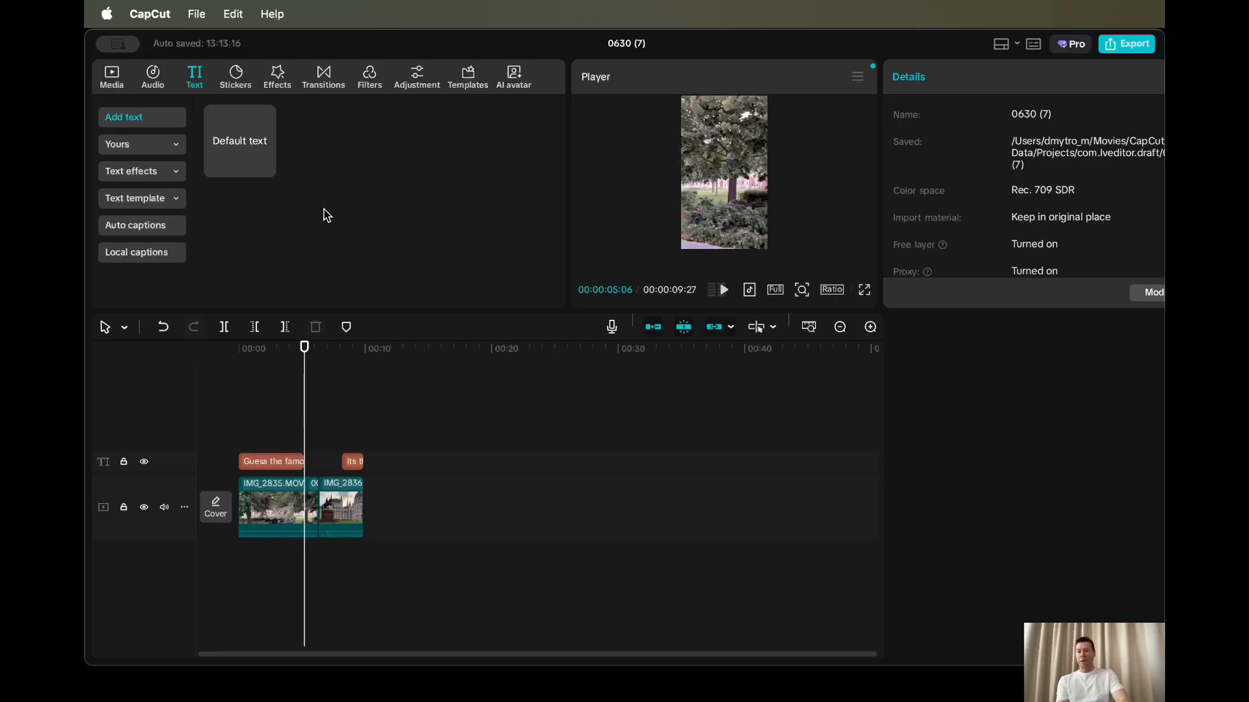
Step: Search the transitions for "slide" and place Slide Left between the two video clips, accepting duplicate frames
left_click(324, 87)
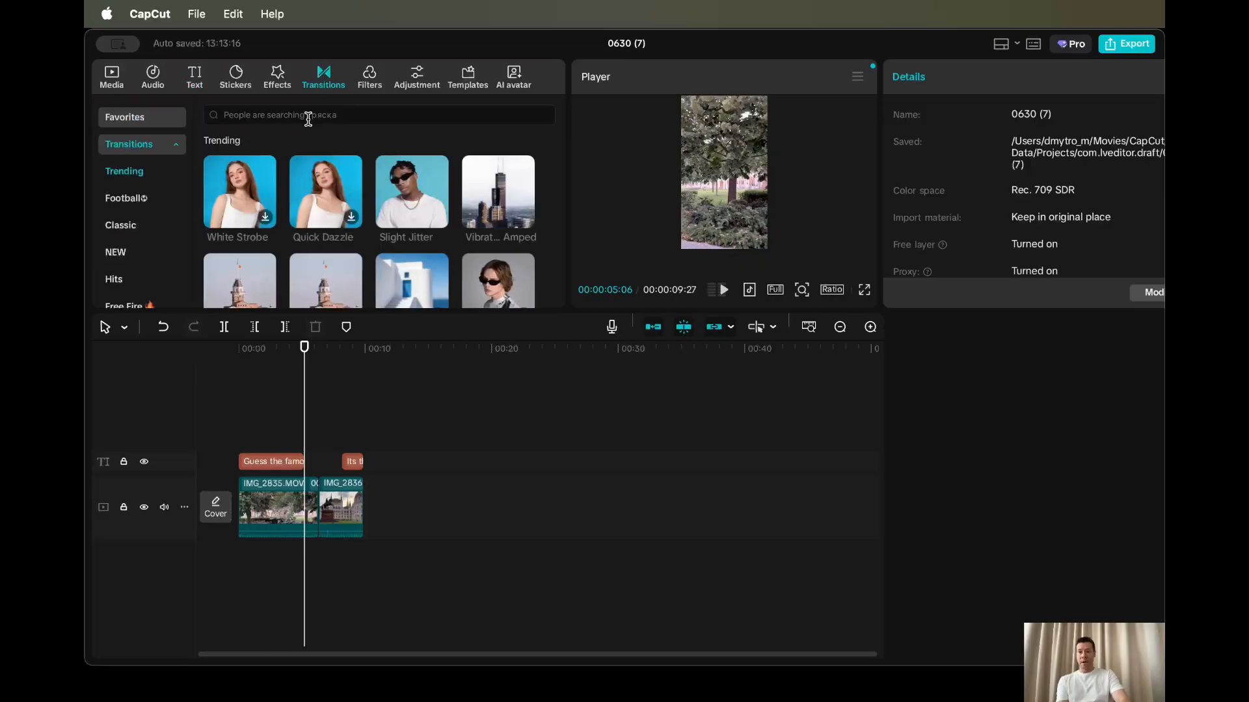
left_click(308, 115)
type("slide")
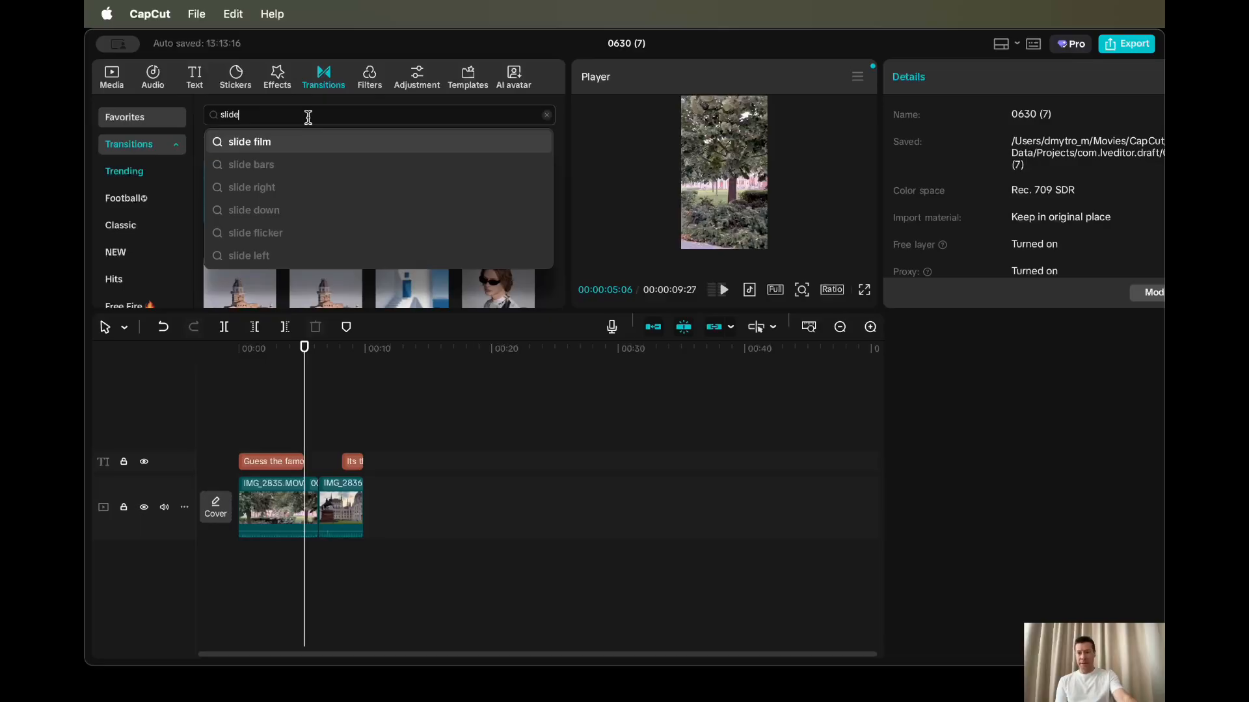
key("Return")
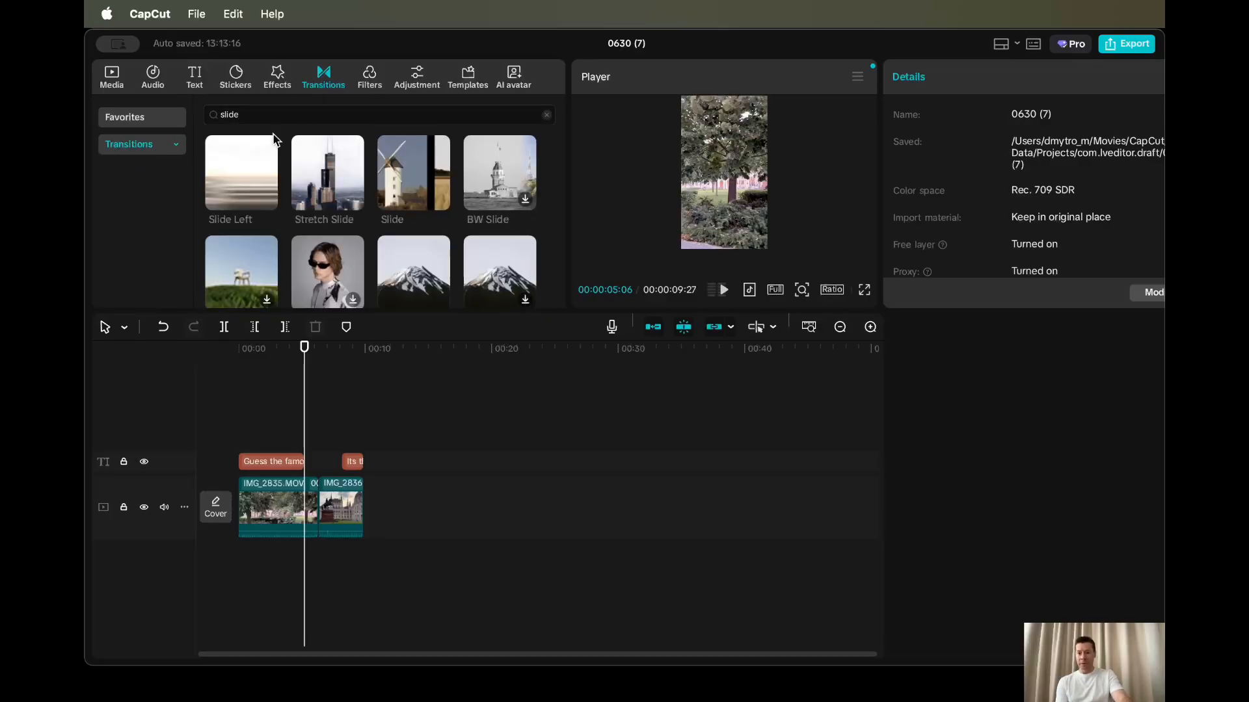
mouse_move(323, 185)
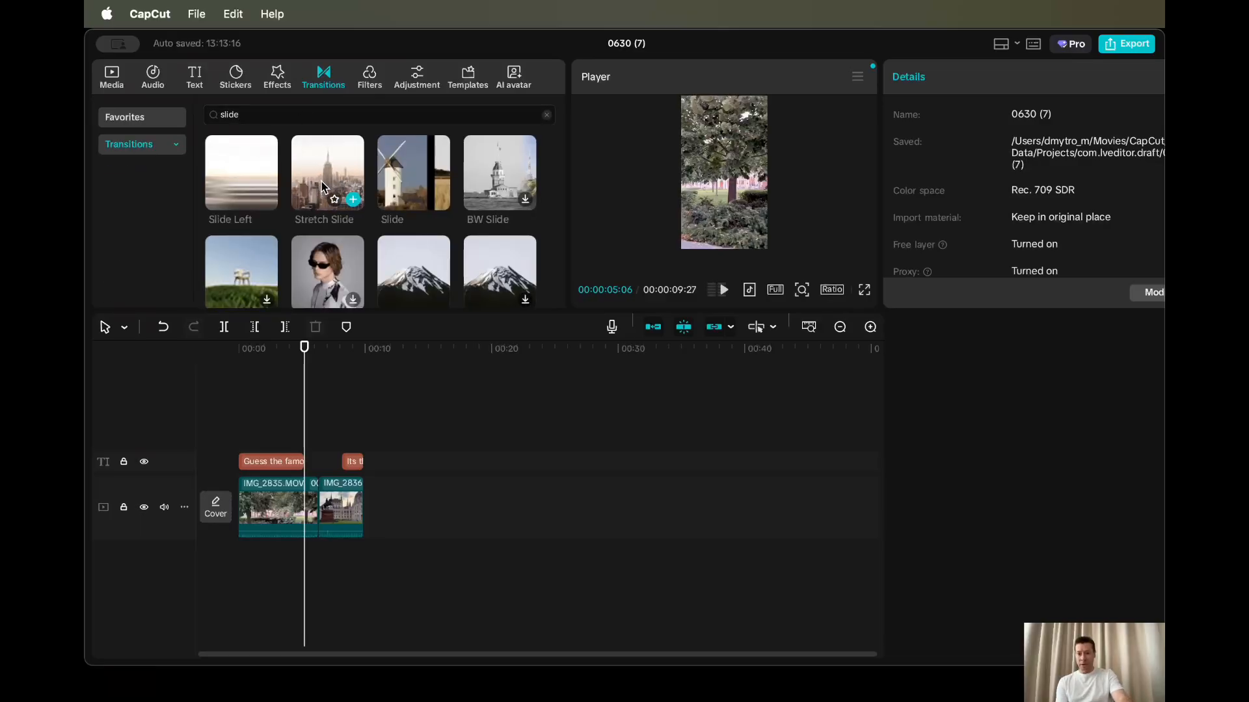
mouse_move(405, 187)
mouse_move(237, 183)
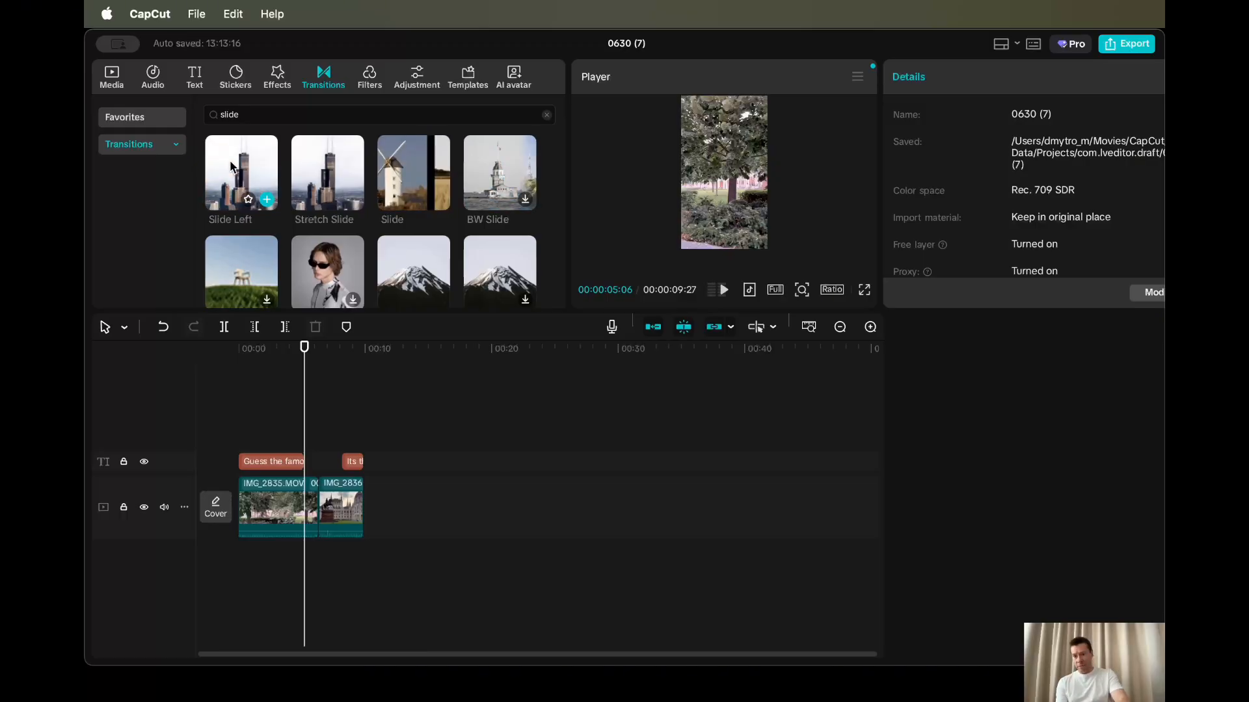
left_click_drag(231, 167, 317, 513)
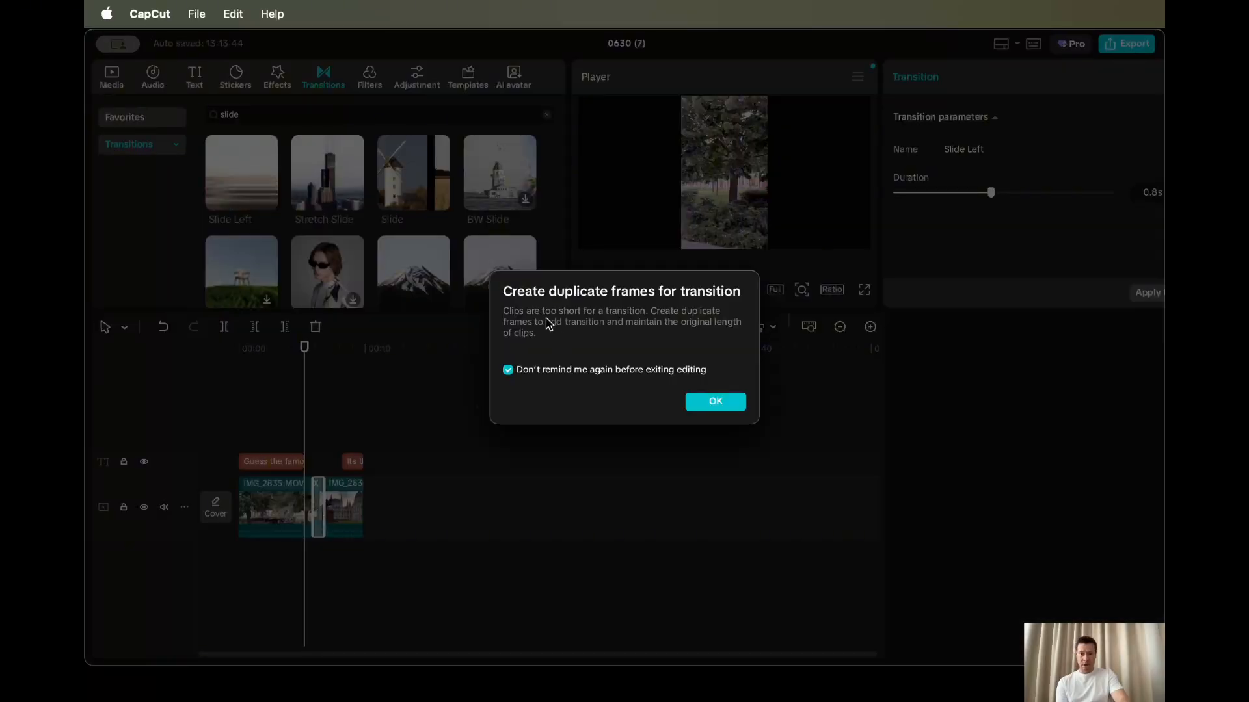
left_click(715, 402)
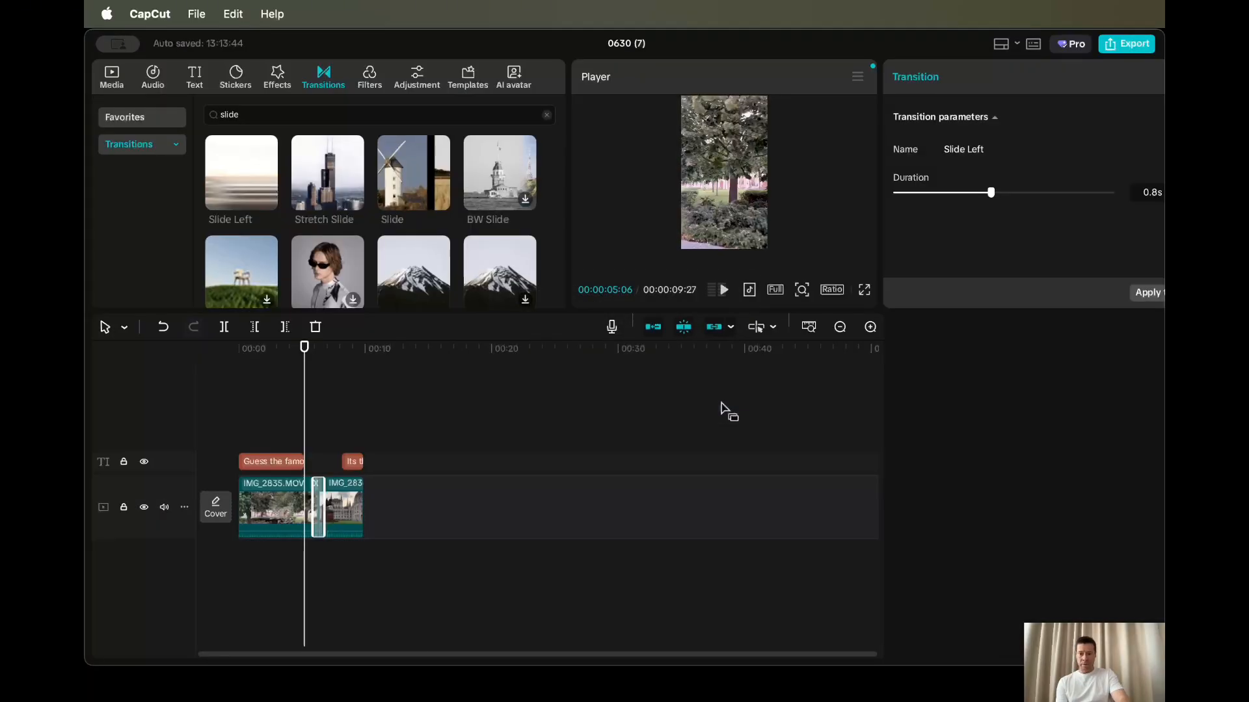
Step: Play the video full screen to check the transition between the two clips
left_click(257, 508)
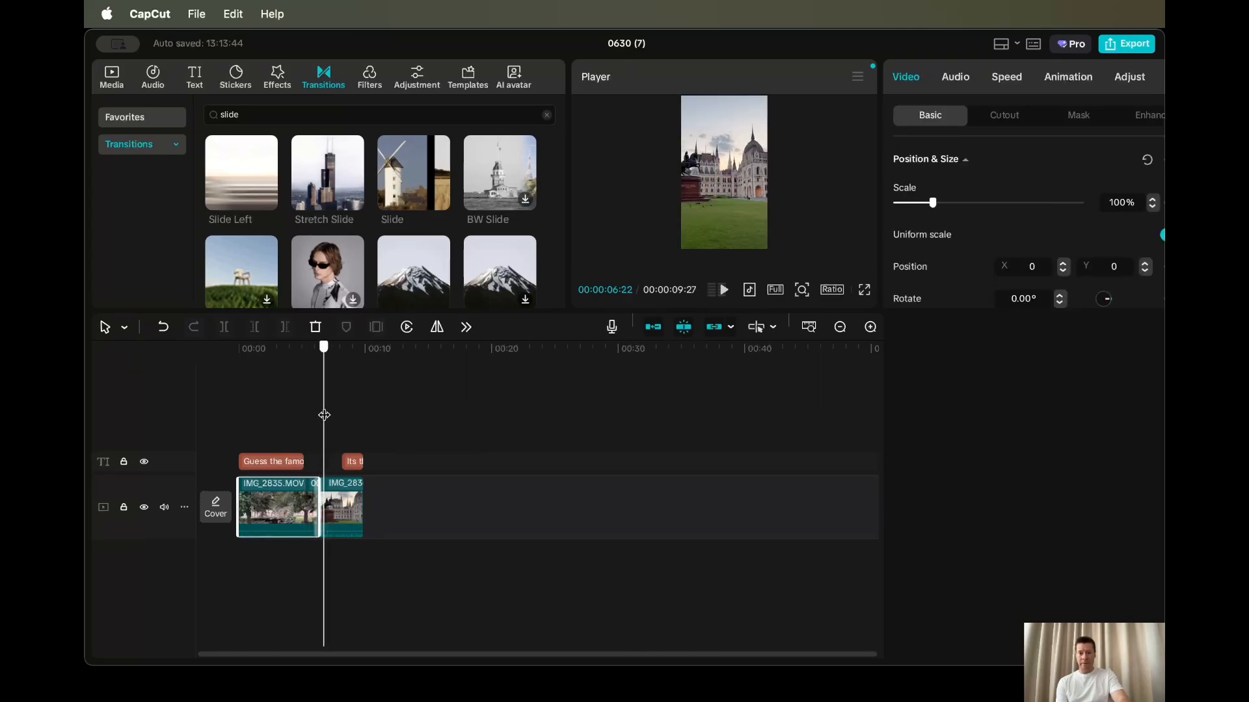
left_click(865, 289)
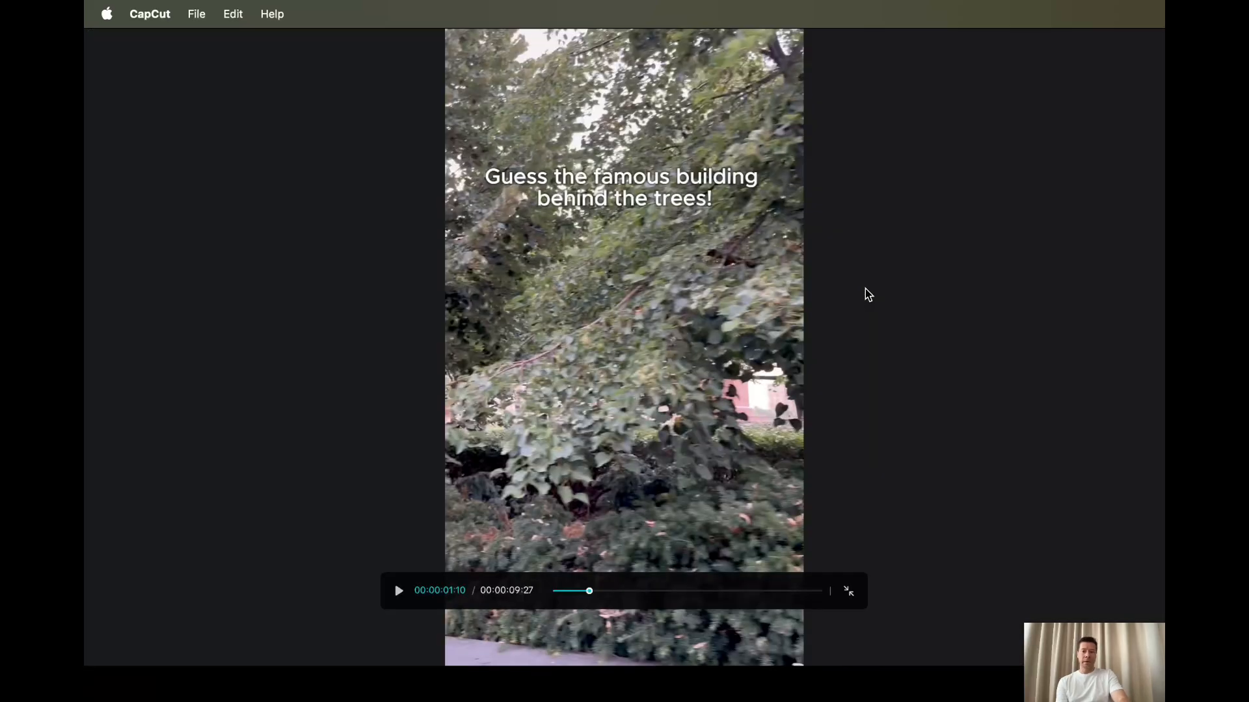
key("space")
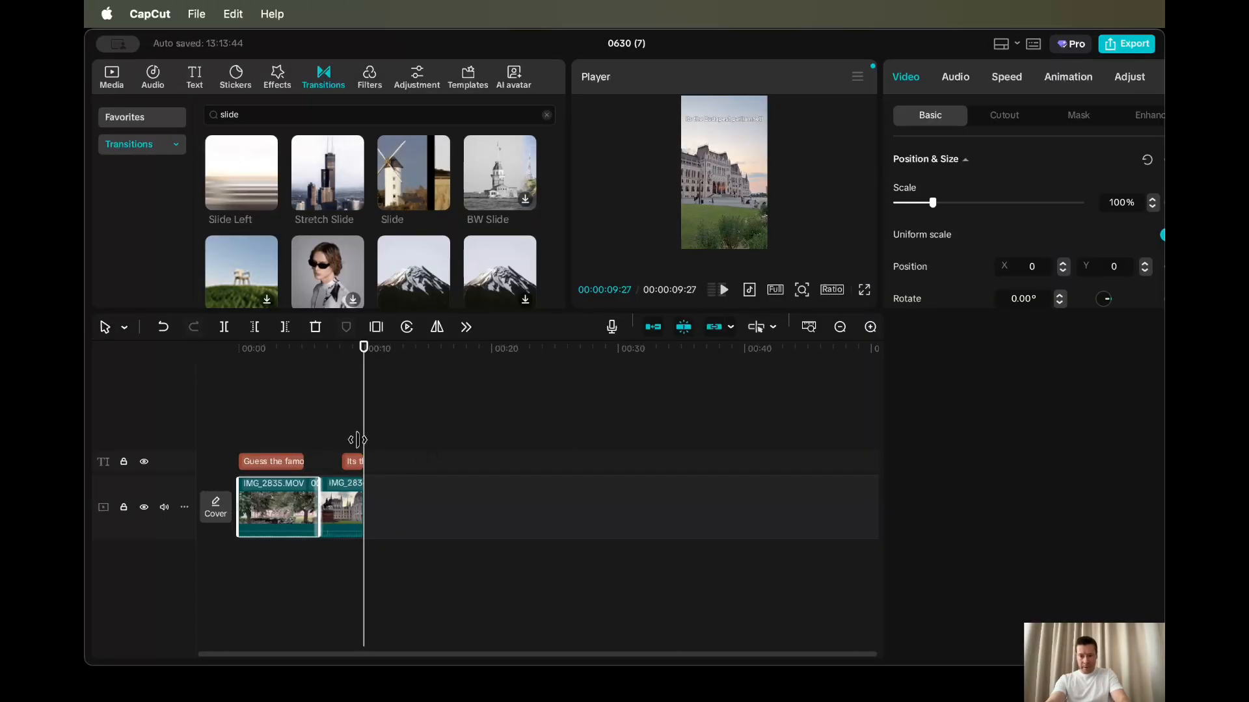
Step: Correct the spelling in the second caption so it reads "Its the Budapest parliament!"
left_click(354, 463)
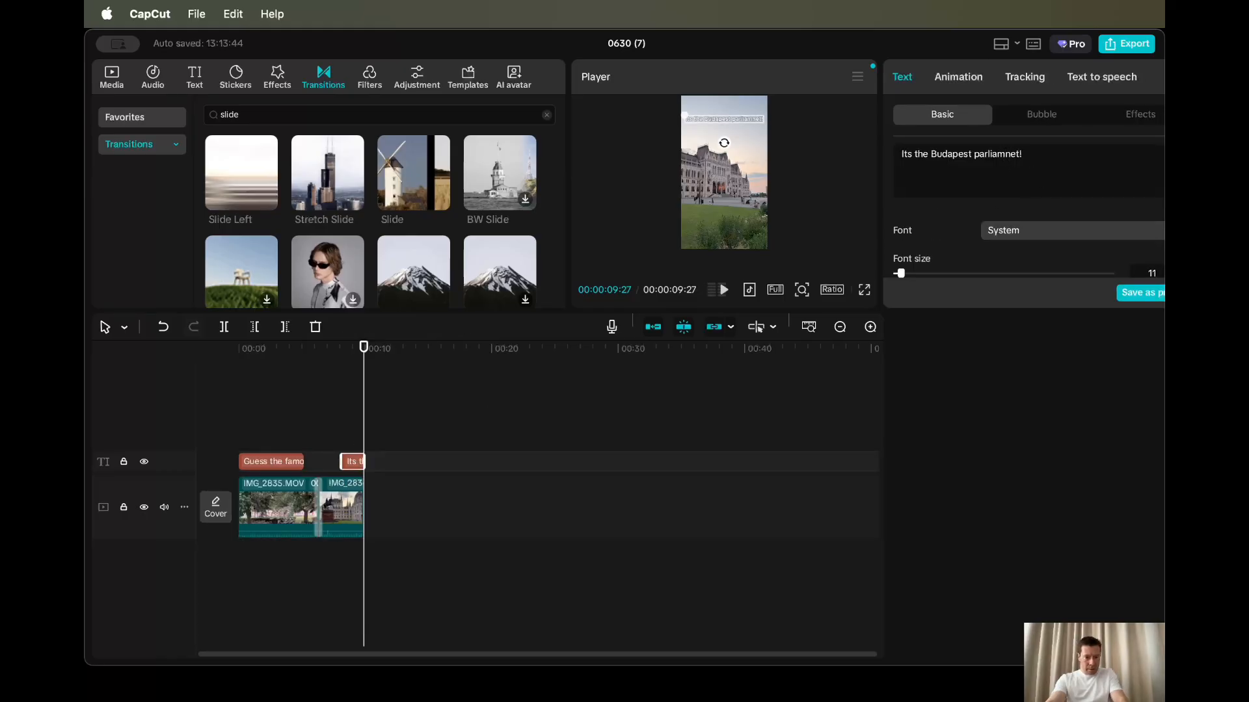
key("BackSpace")
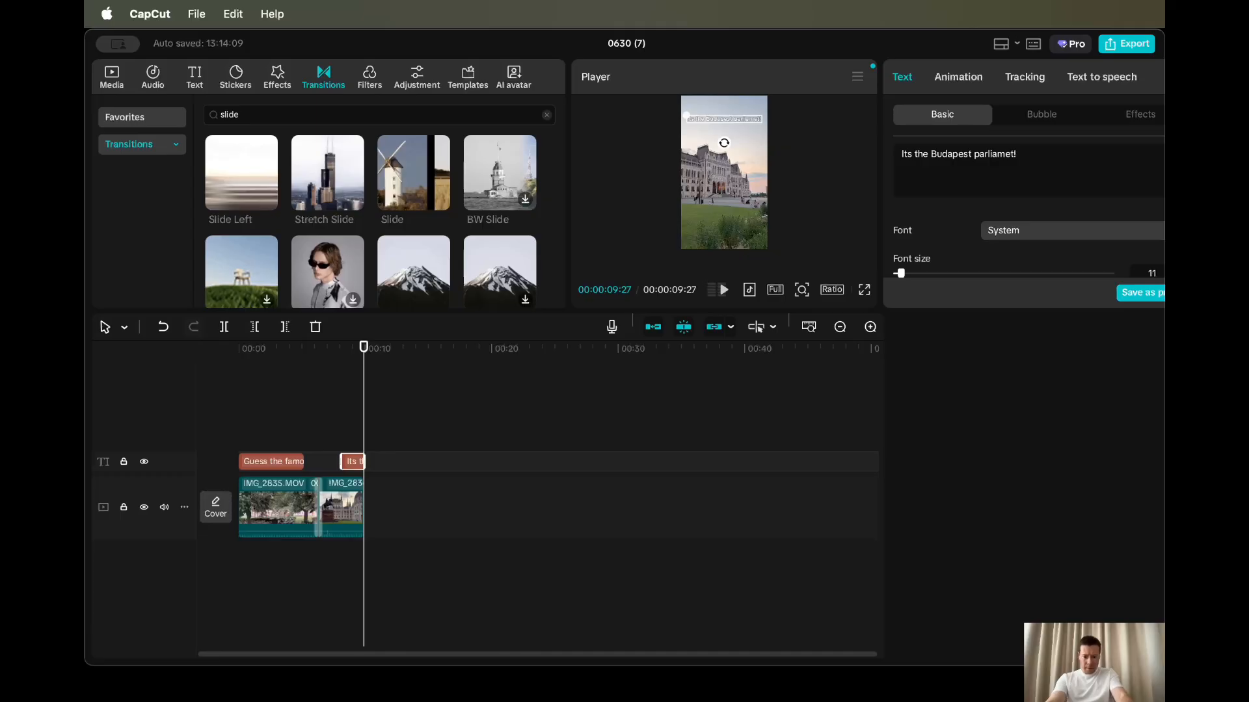
type("n")
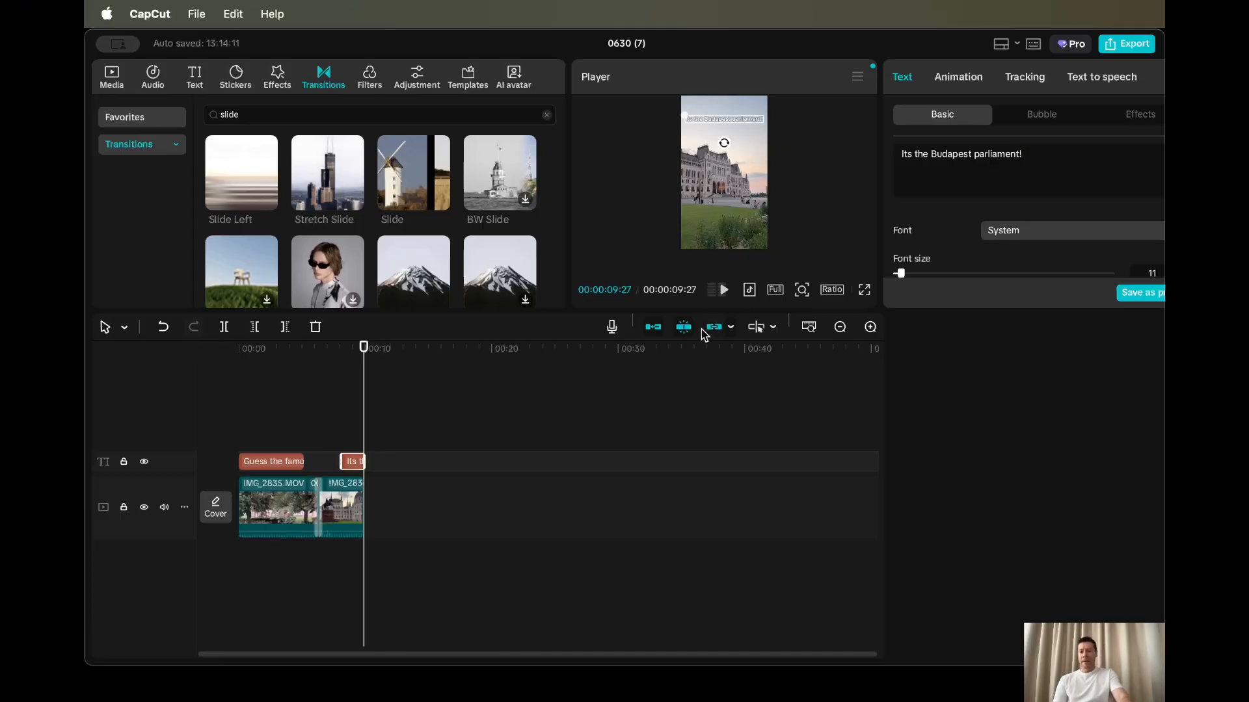
left_click(465, 401)
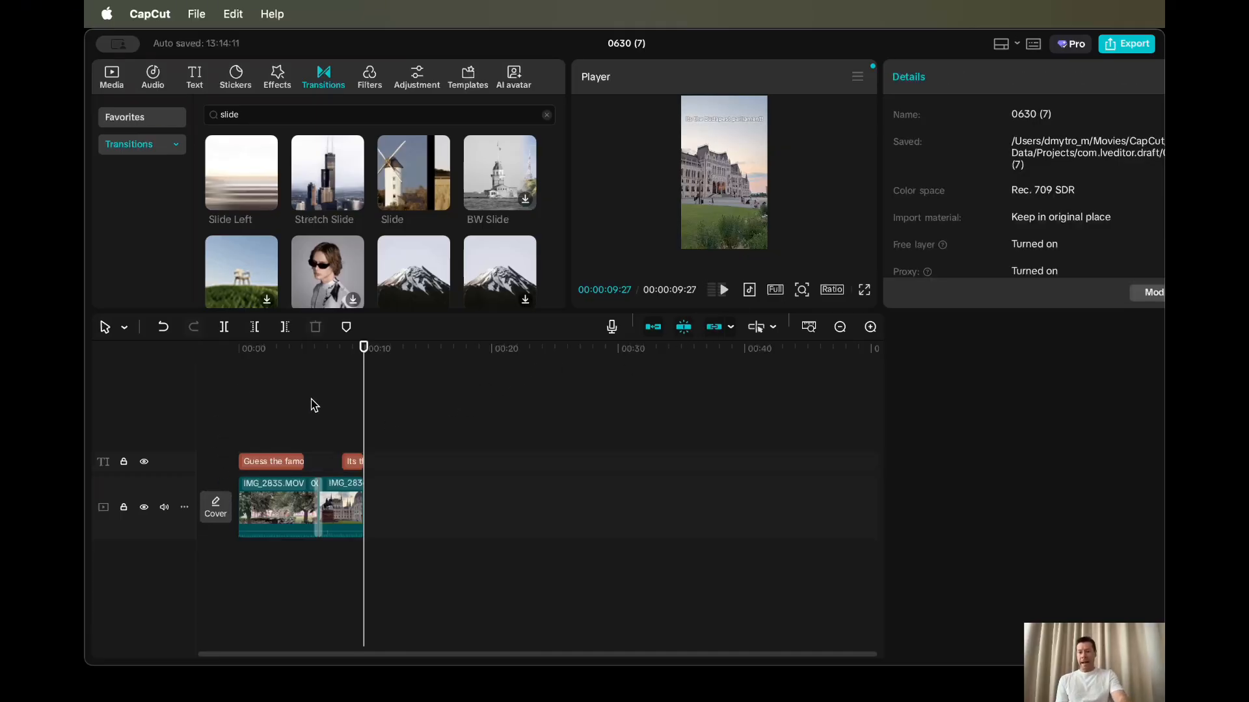
Step: Return the playhead to the start of the timeline and search the music library for "clasical music"
left_click_drag(365, 415, 234, 417)
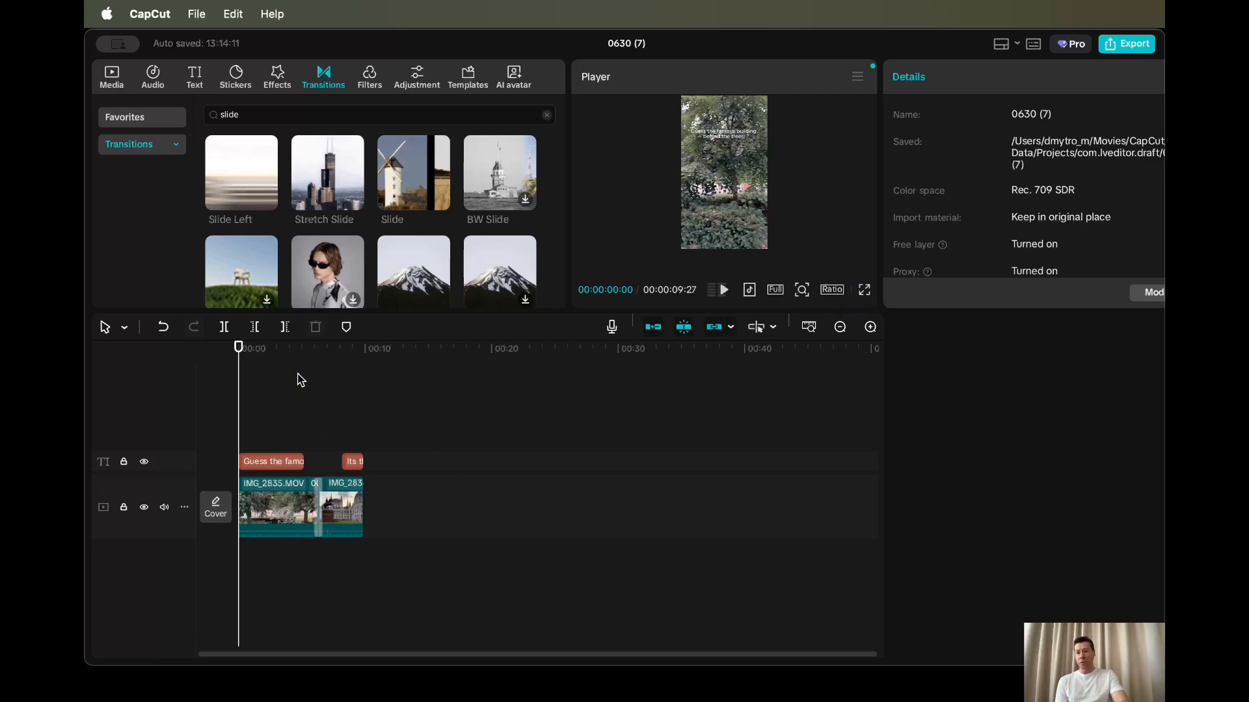
left_click(151, 82)
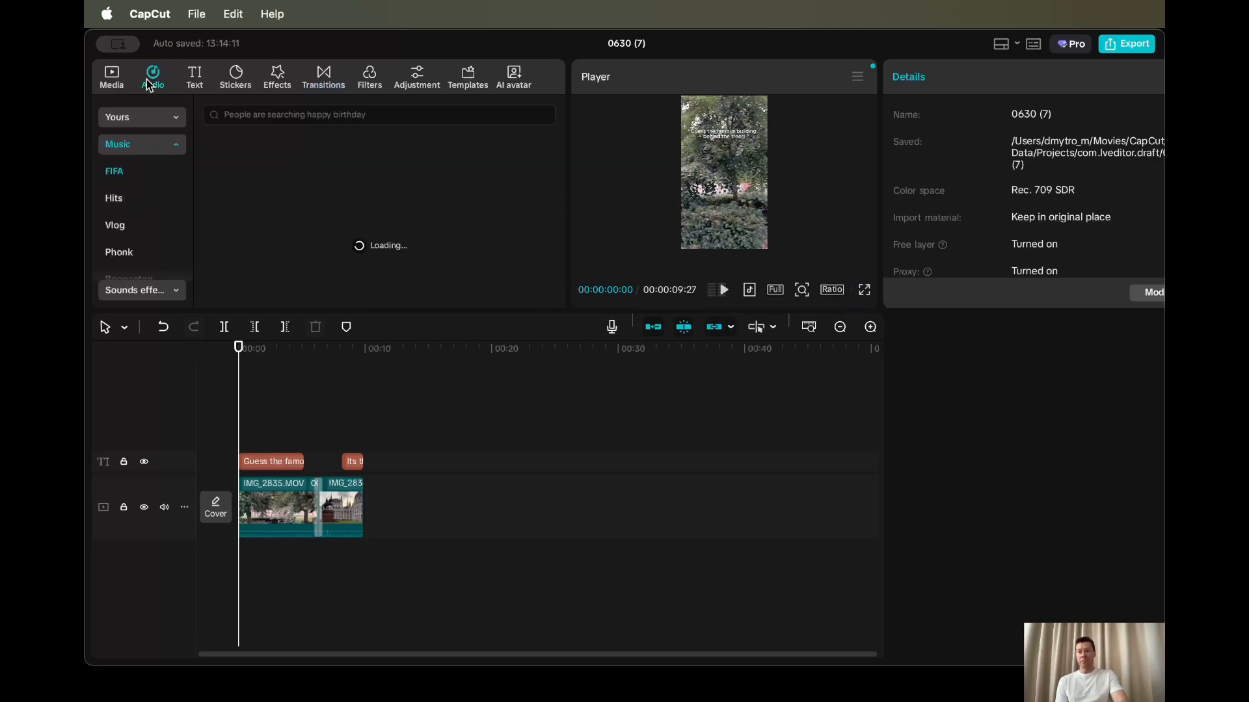
left_click(247, 117)
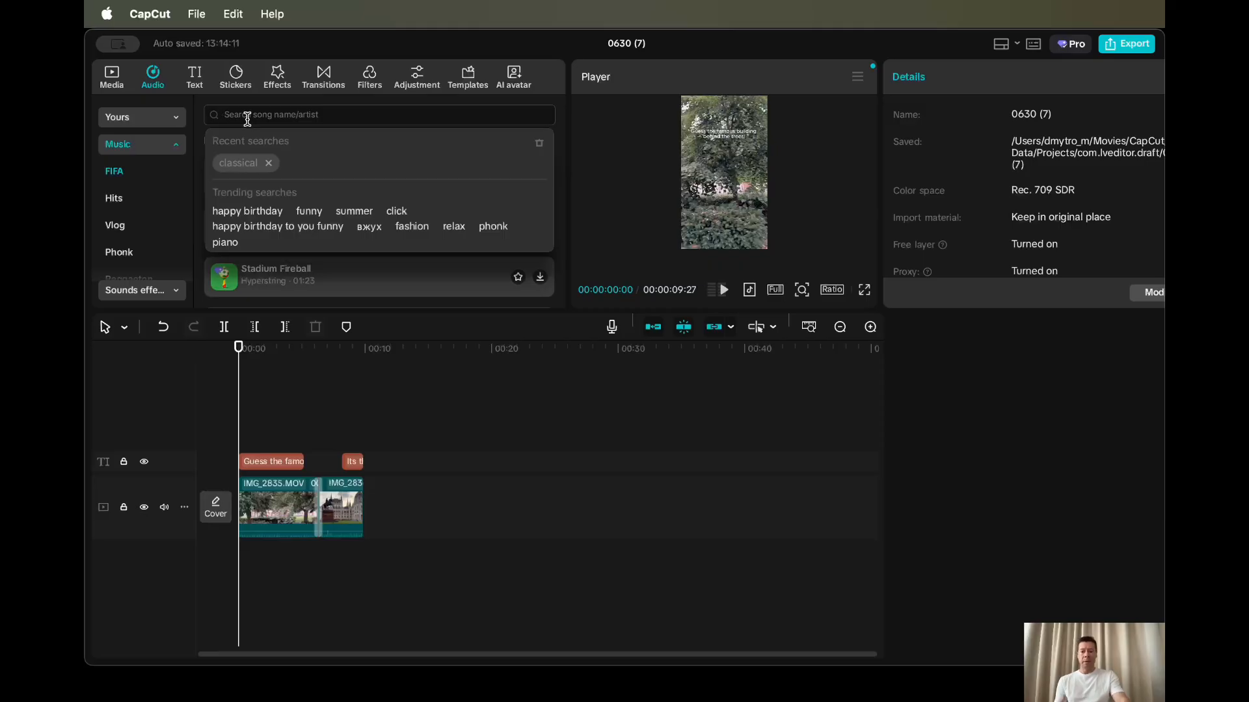
type("cli")
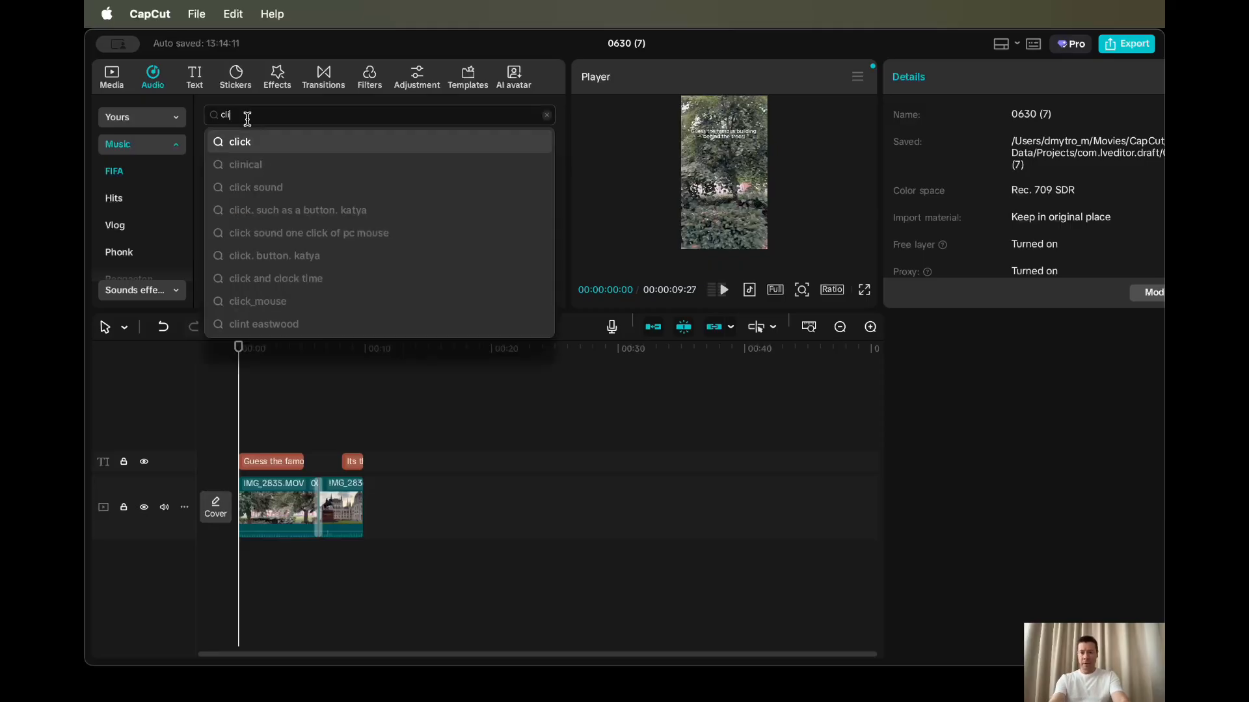
key("BackSpace")
type("asical")
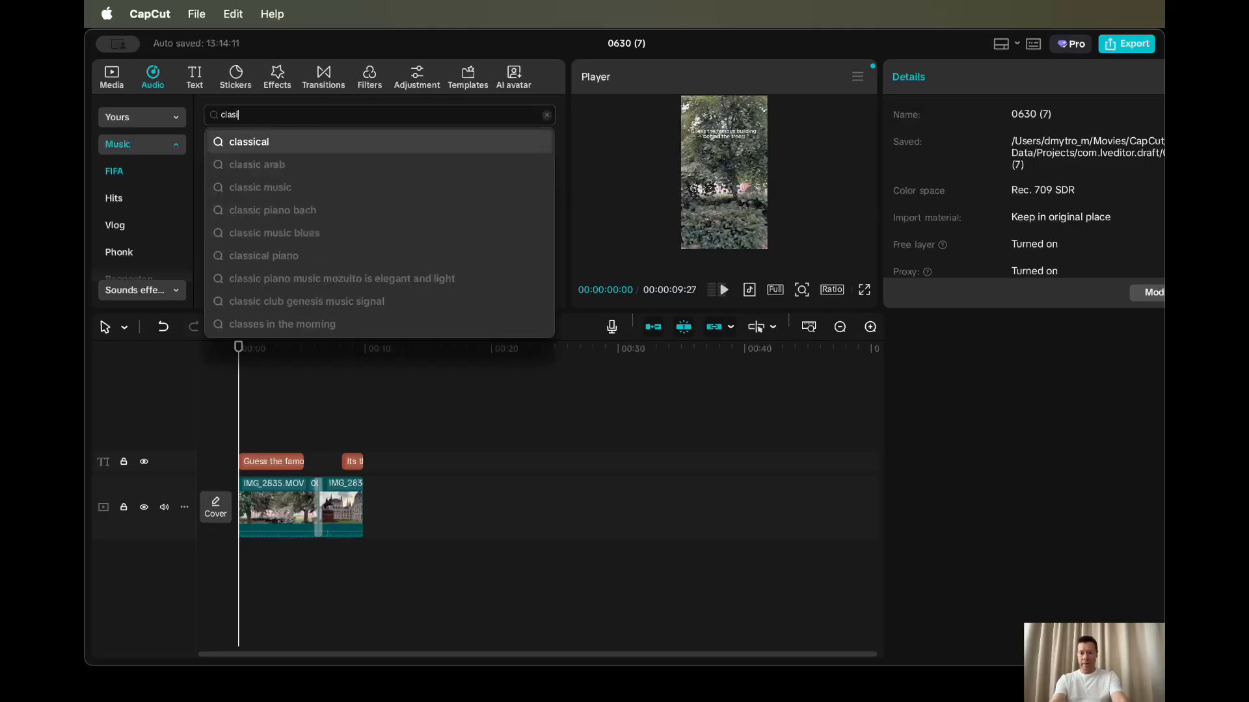
left_click(268, 143)
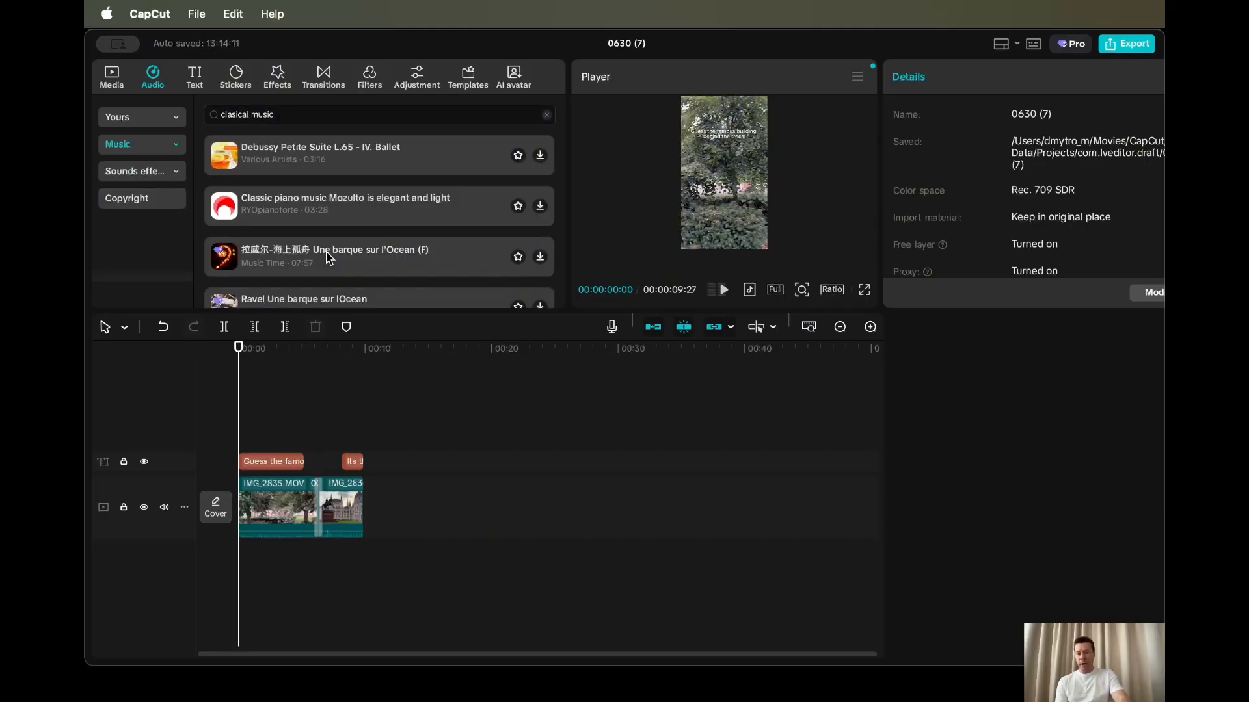
Step: Preview the track "Ravel Une barque sur lOcean" and add it below the video from the start of the timeline
scroll(339, 222, "down", 4)
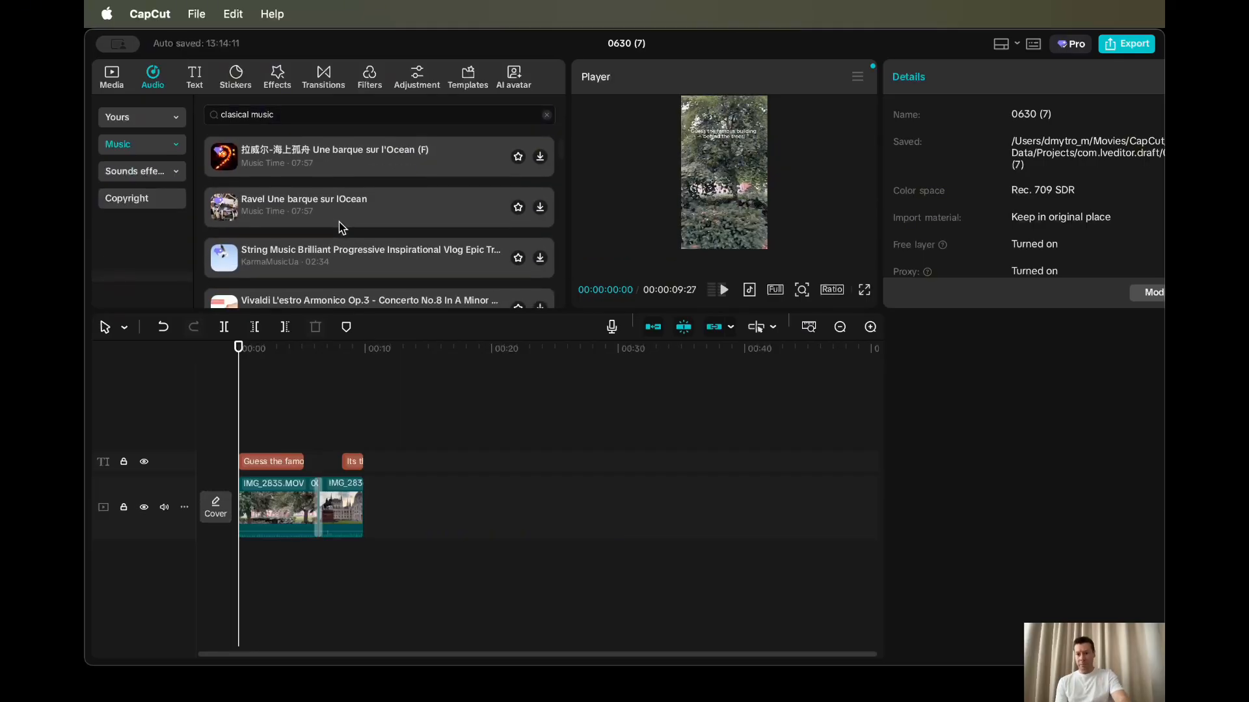
left_click(336, 196)
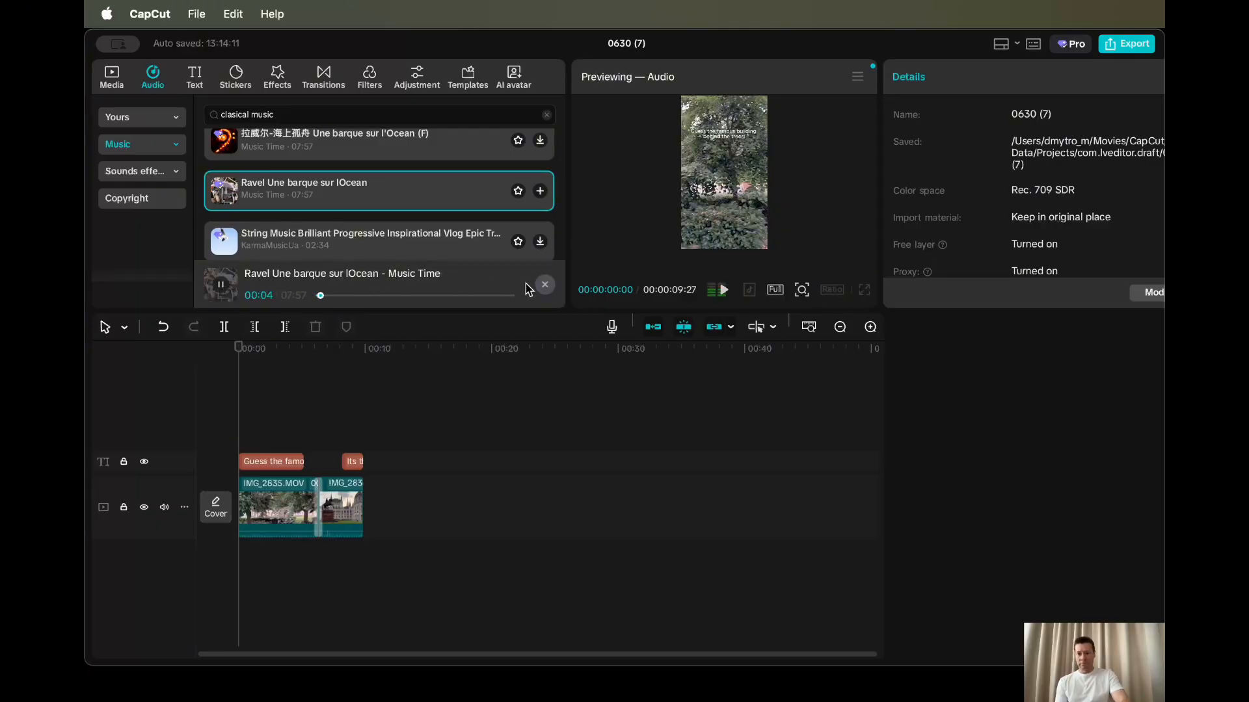
left_click(547, 286)
left_click_drag(347, 192, 234, 572)
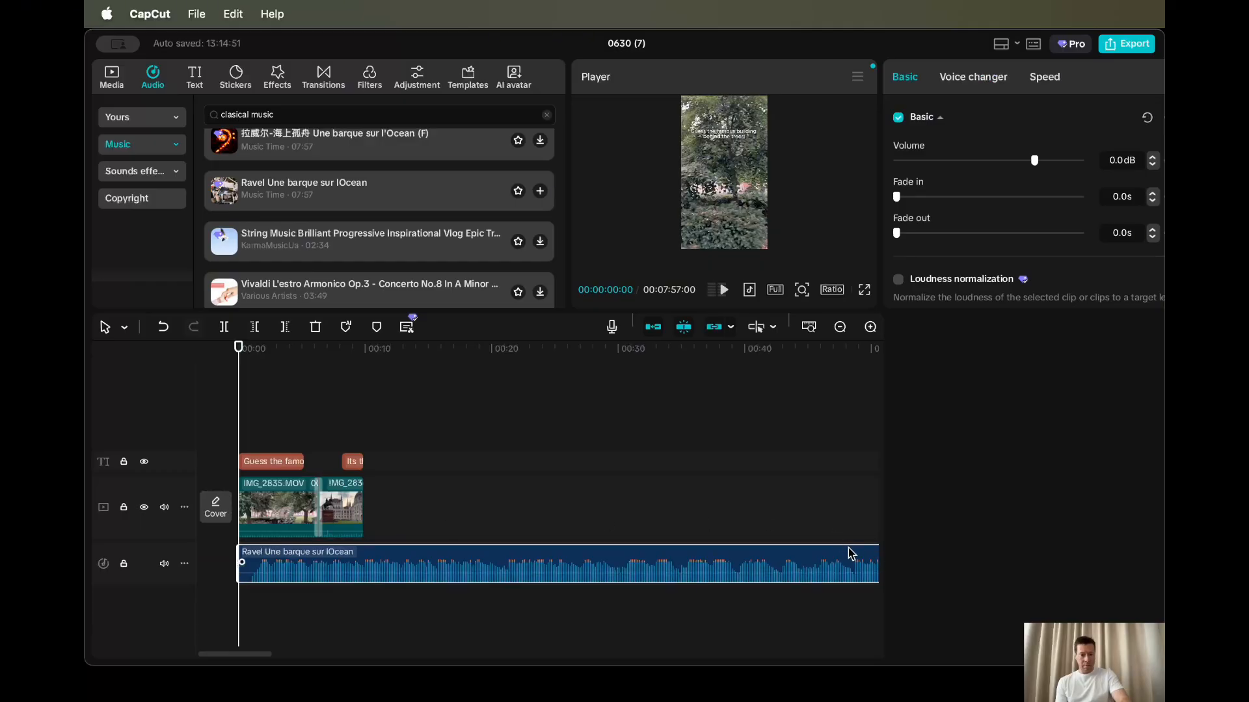
scroll(831, 536, "right", 15)
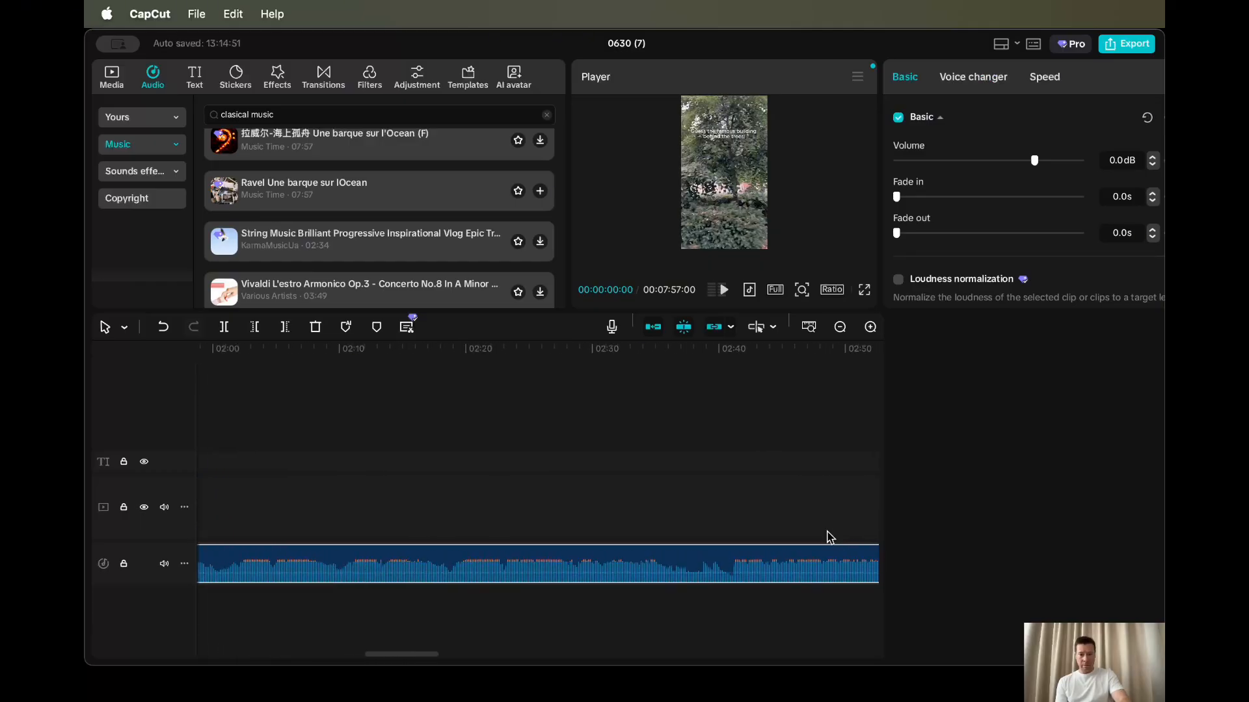
Step: Trim the end of the Ravel music track so it finishes together with the second video clip
scroll(830, 536, "right", 9)
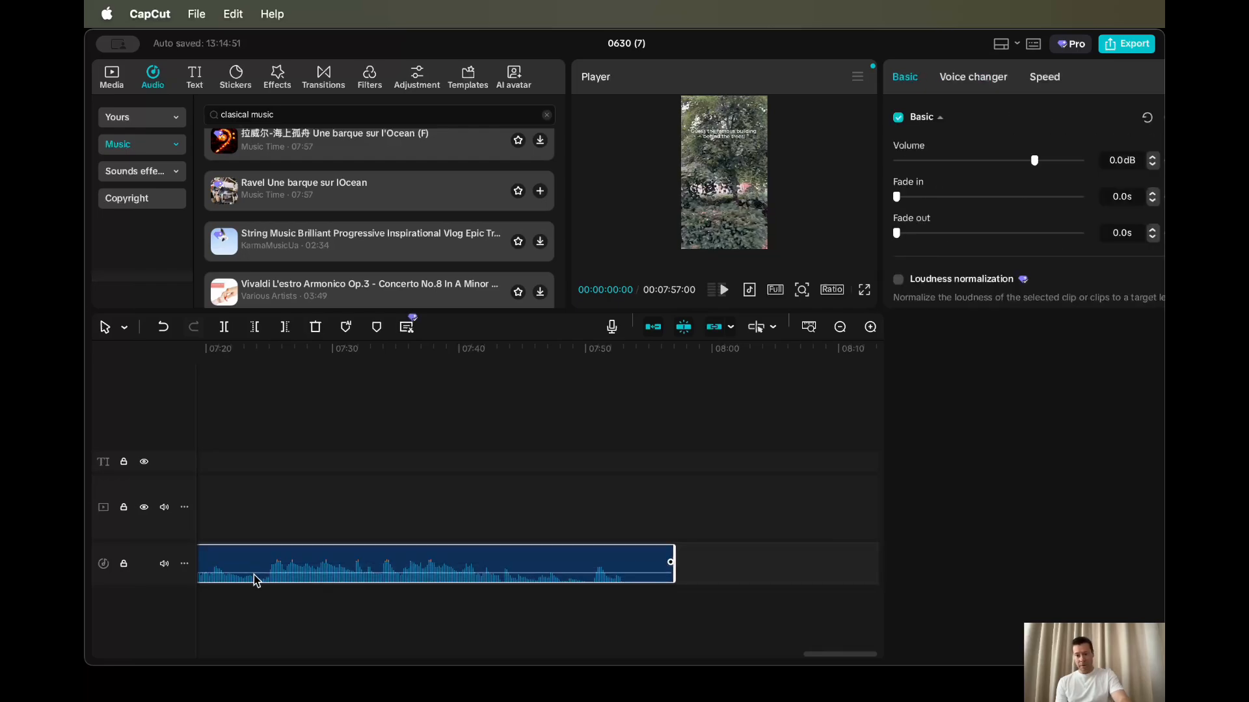
left_click(676, 559)
left_click(619, 565)
left_click_drag(674, 554, 334, 558)
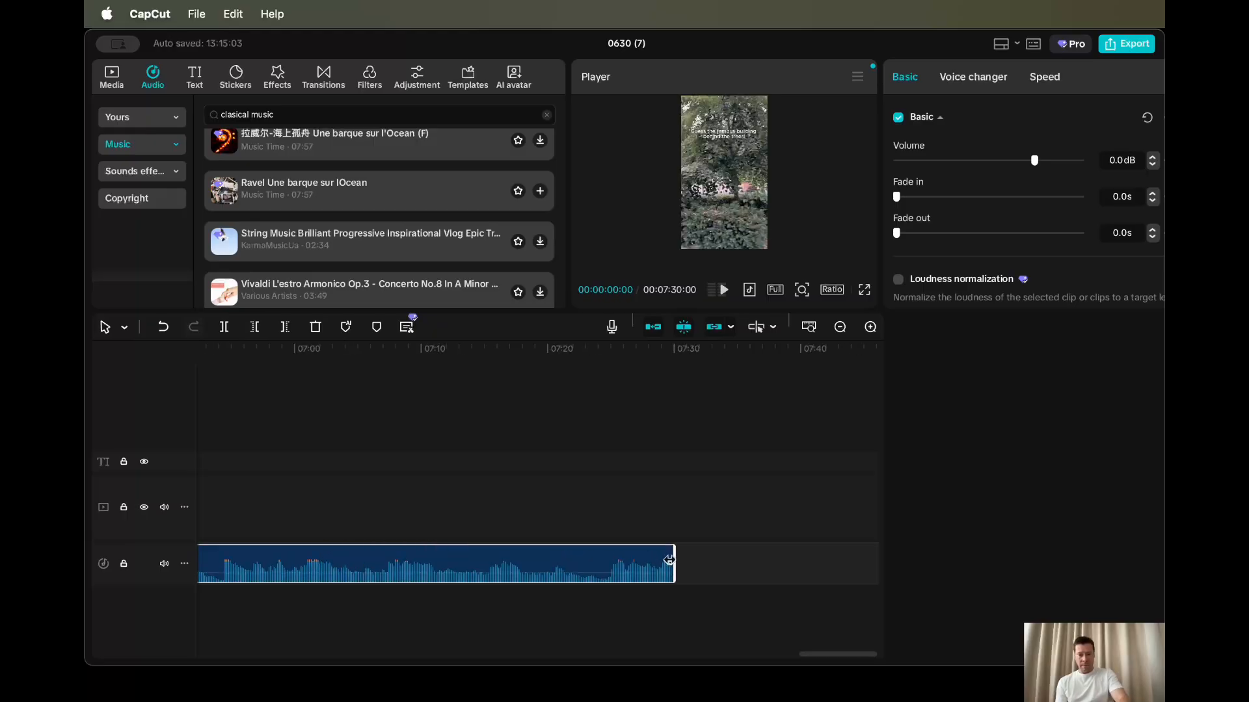
left_click(670, 559)
left_click(607, 557)
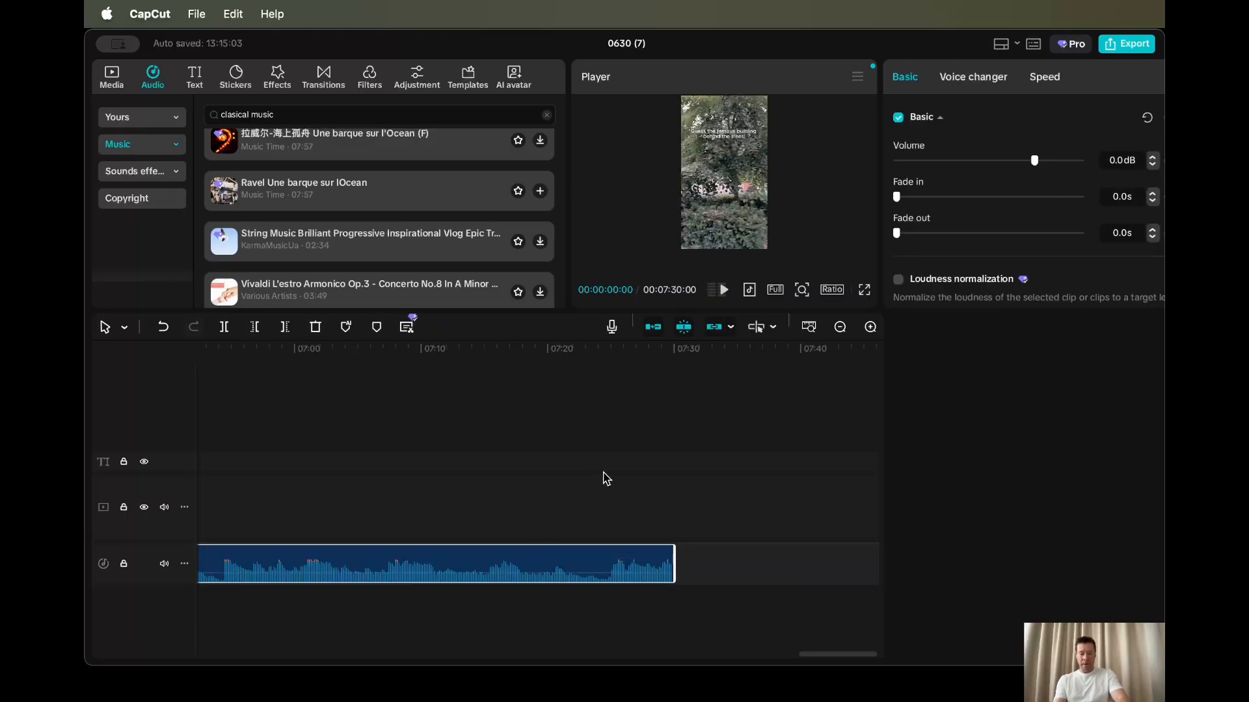
scroll(656, 472, "down", 10)
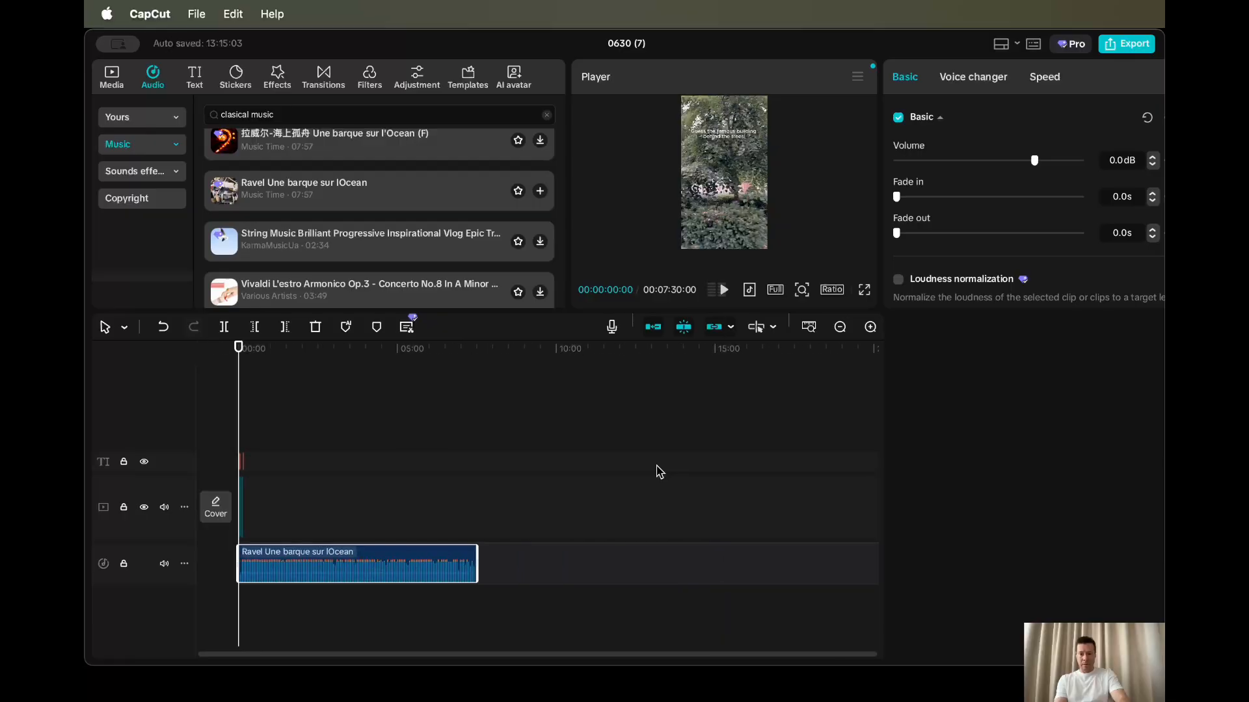
left_click_drag(480, 563, 244, 572)
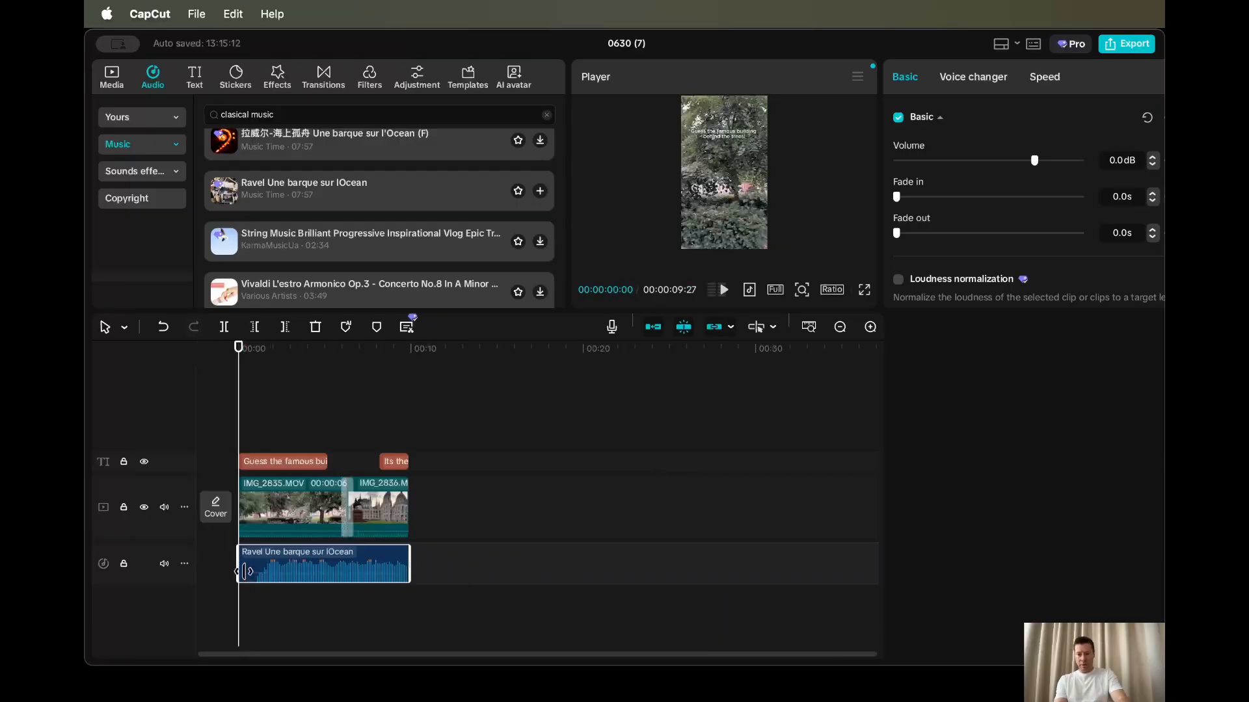
Step: Play the video full screen to check it with the trimmed background music
scroll(244, 571, "up", 8)
scroll(244, 572, "down", 4)
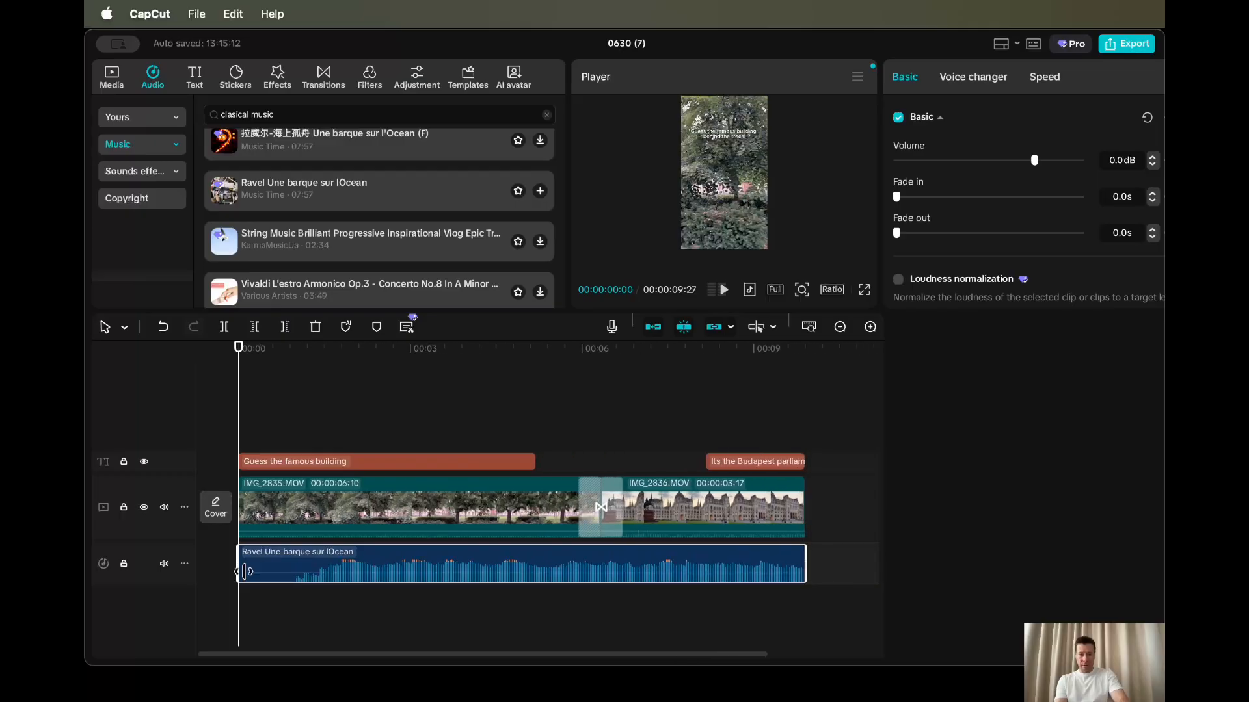
scroll(244, 572, "down", 2)
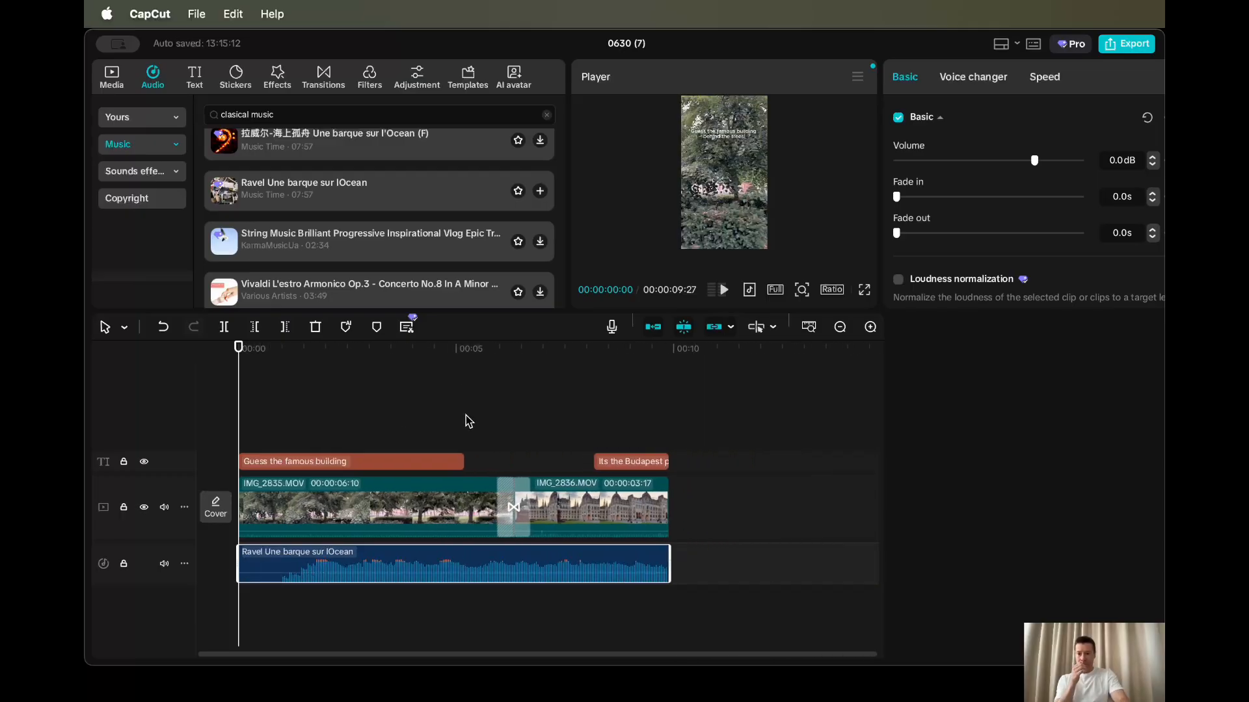
scroll(465, 420, "up", 3)
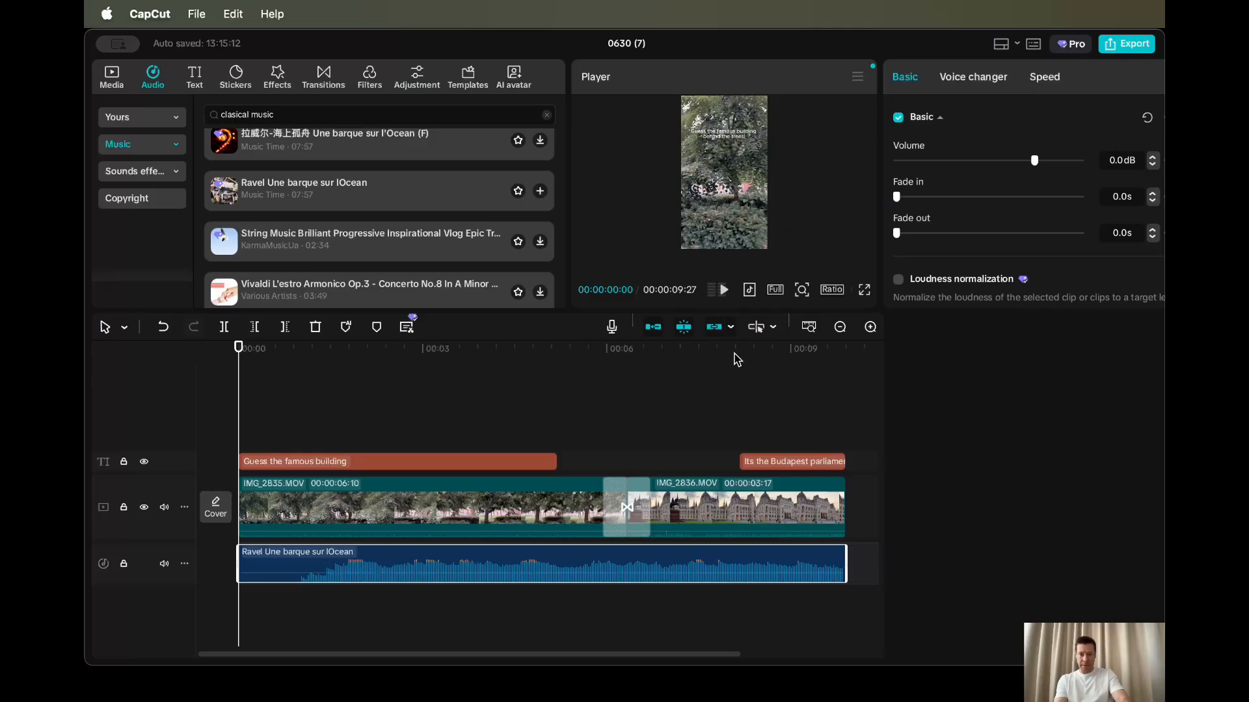
scroll(608, 400, "down", 5)
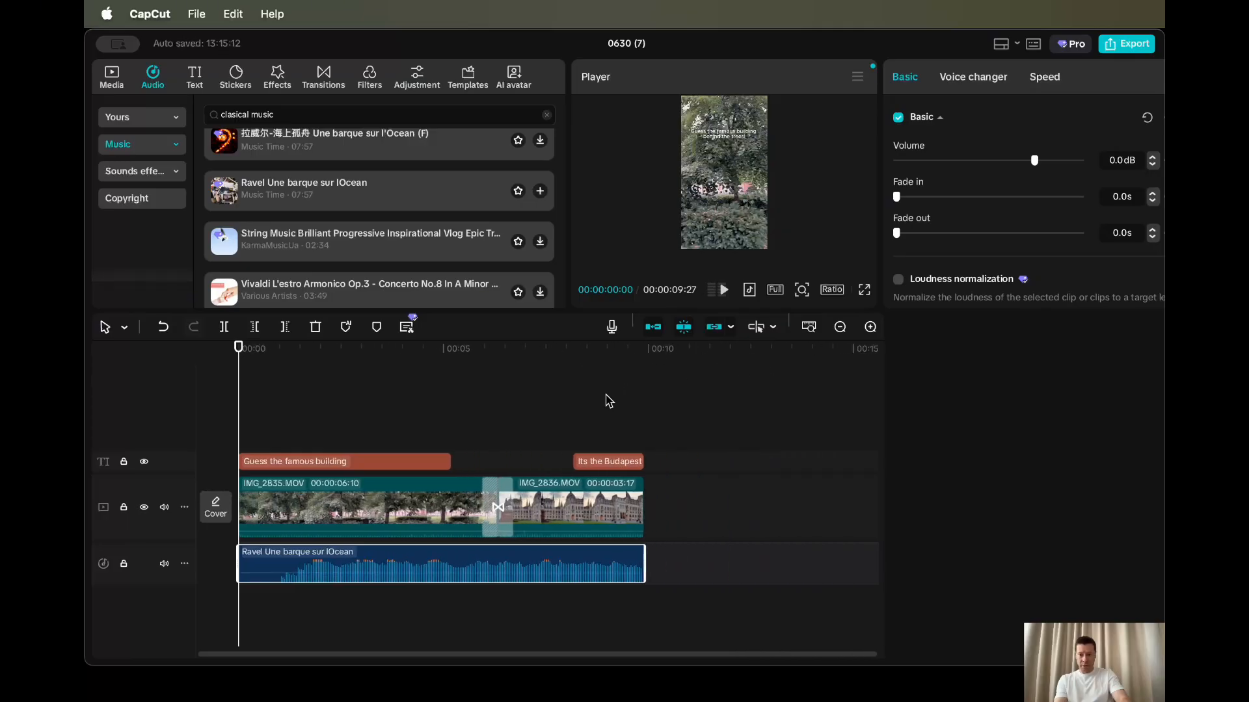
scroll(609, 400, "down", 1)
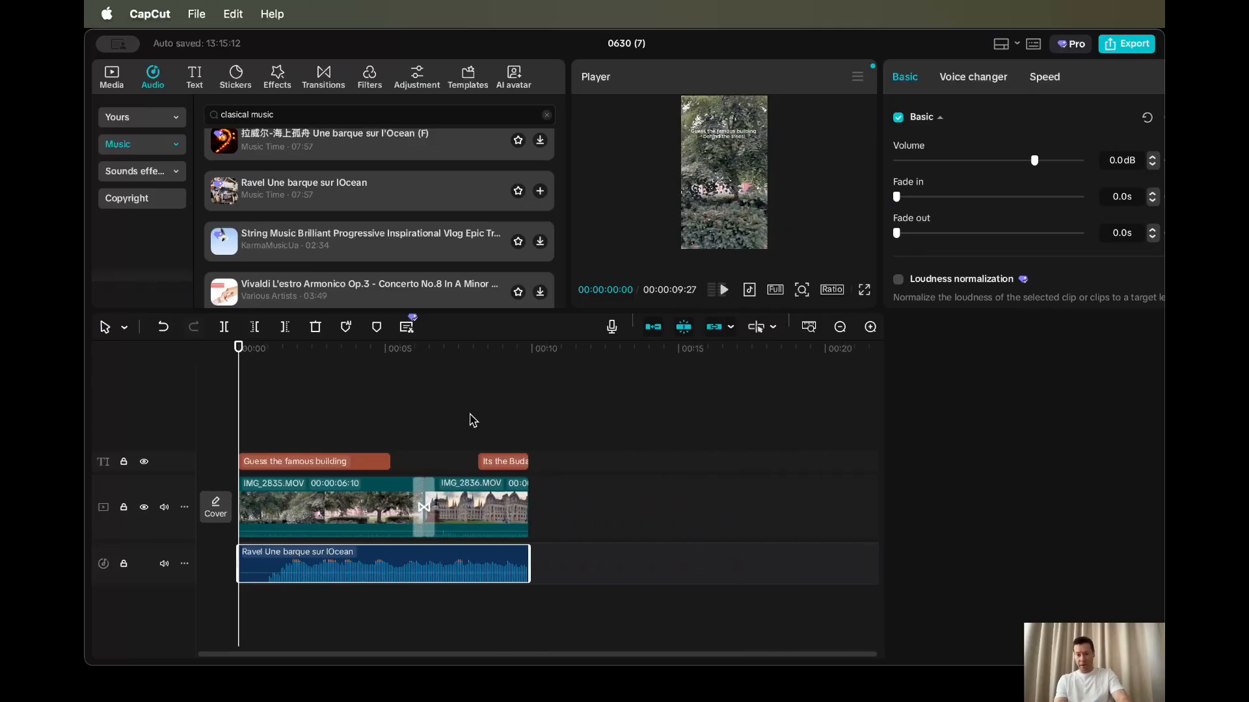
scroll(473, 421, "up", 4)
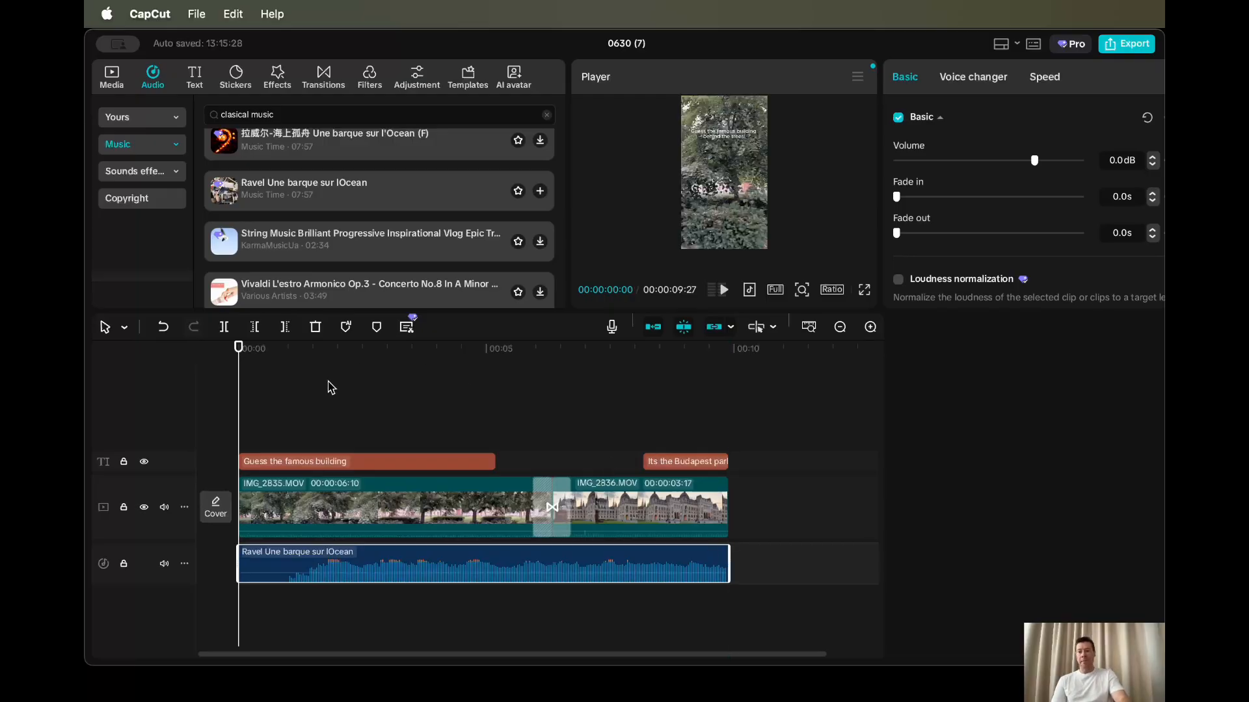
left_click(865, 291)
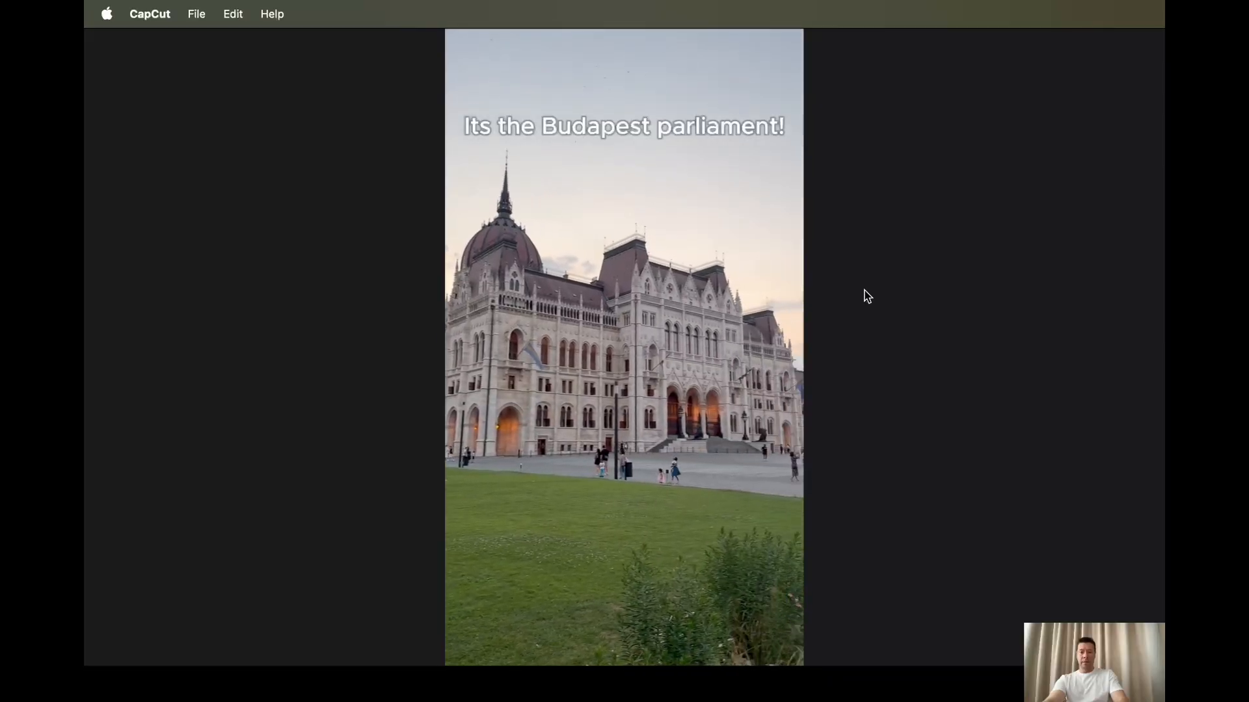
key("Escape")
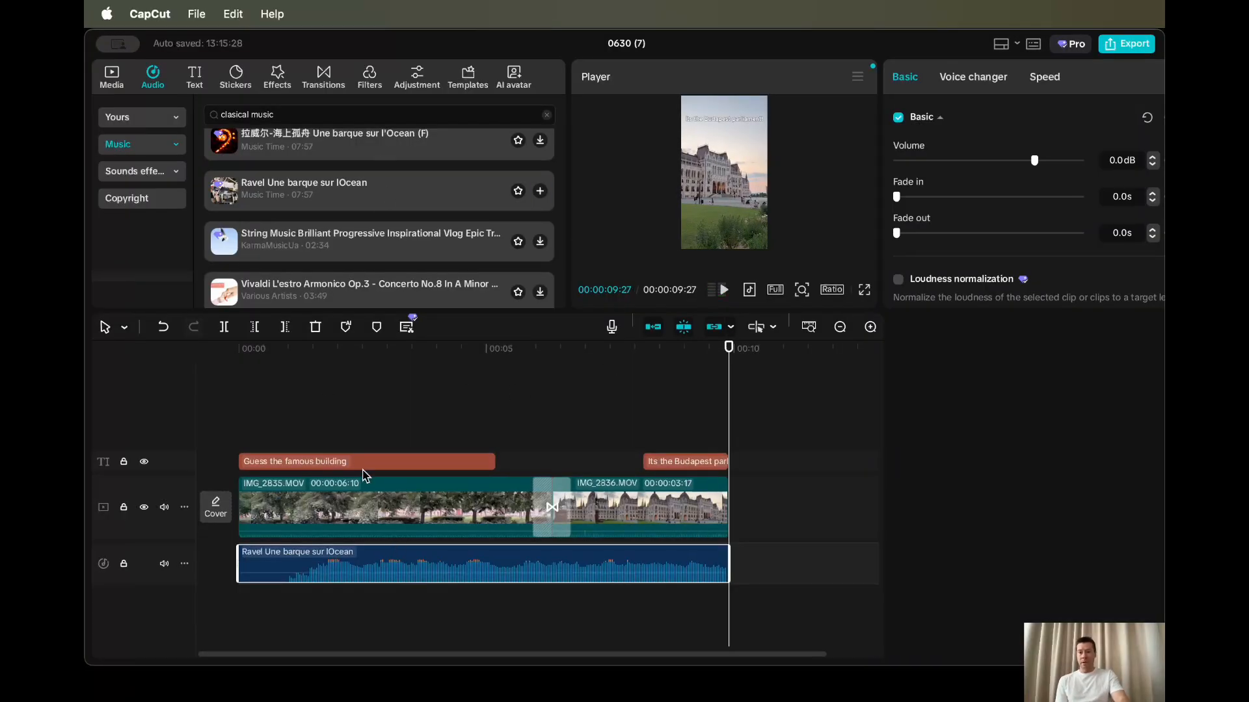
Step: Preview the video with the TikTok social media overlay to check the layout, and set the overlay back to None
left_click(110, 77)
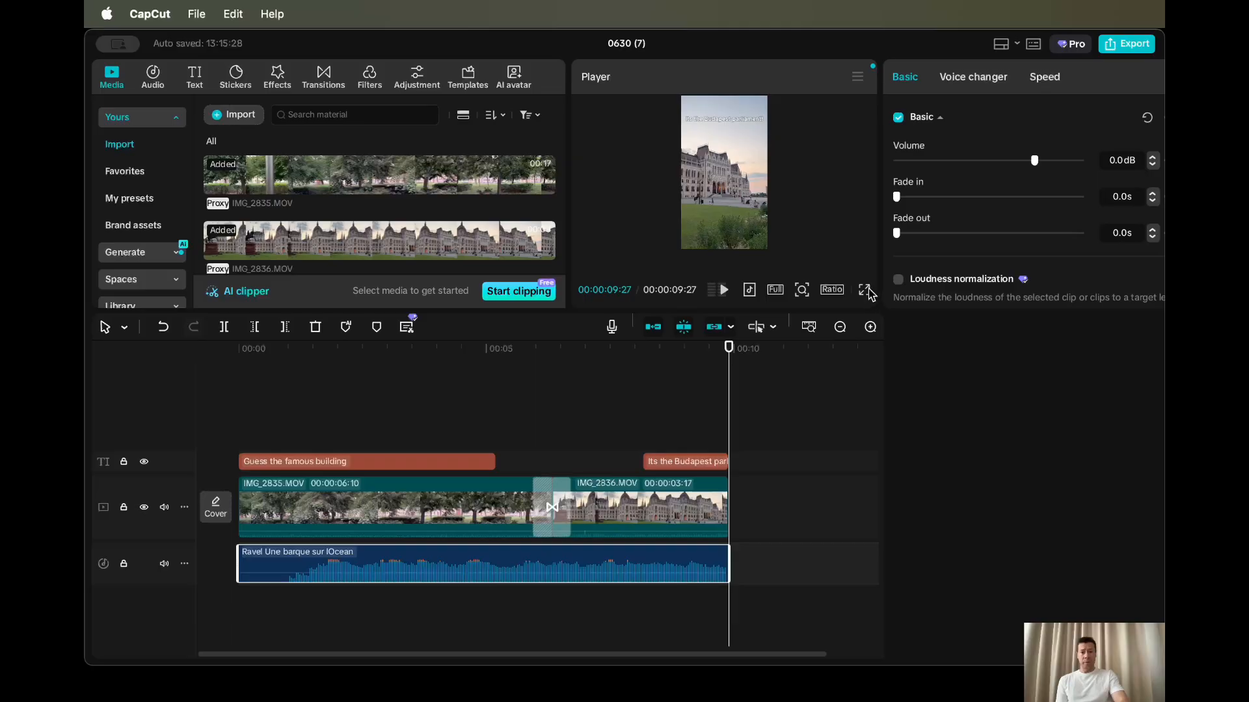
left_click(749, 291)
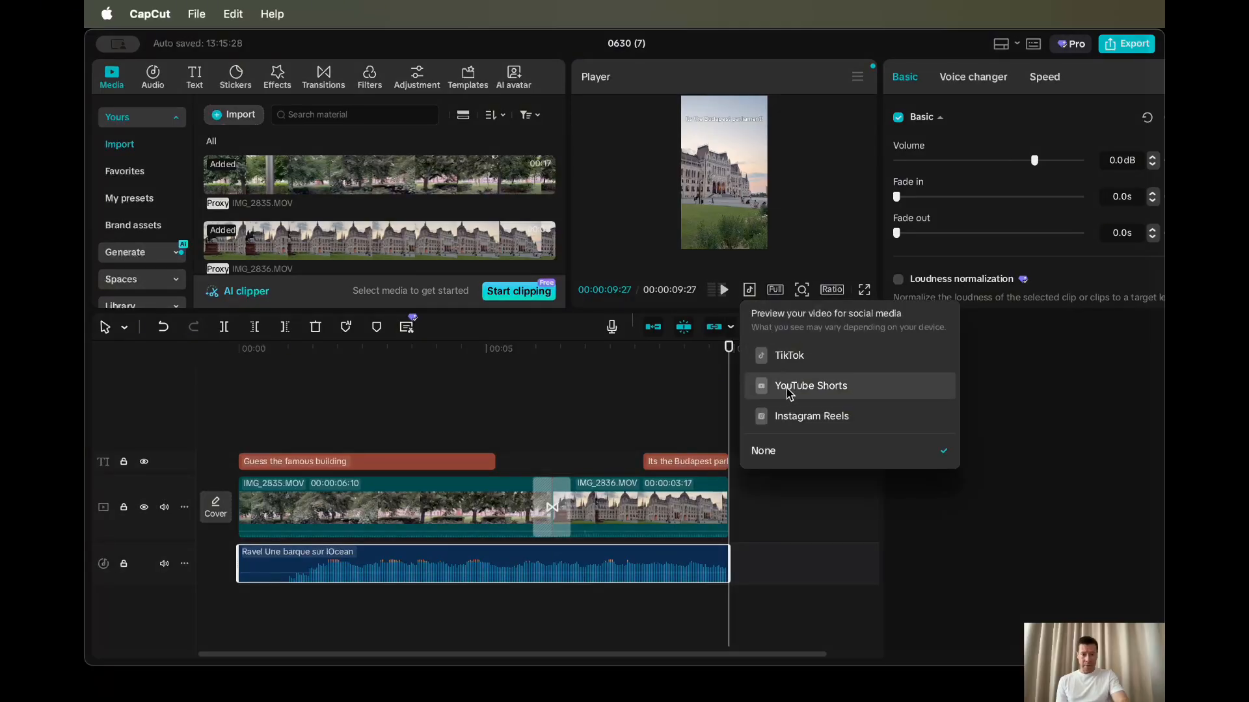
left_click(782, 362)
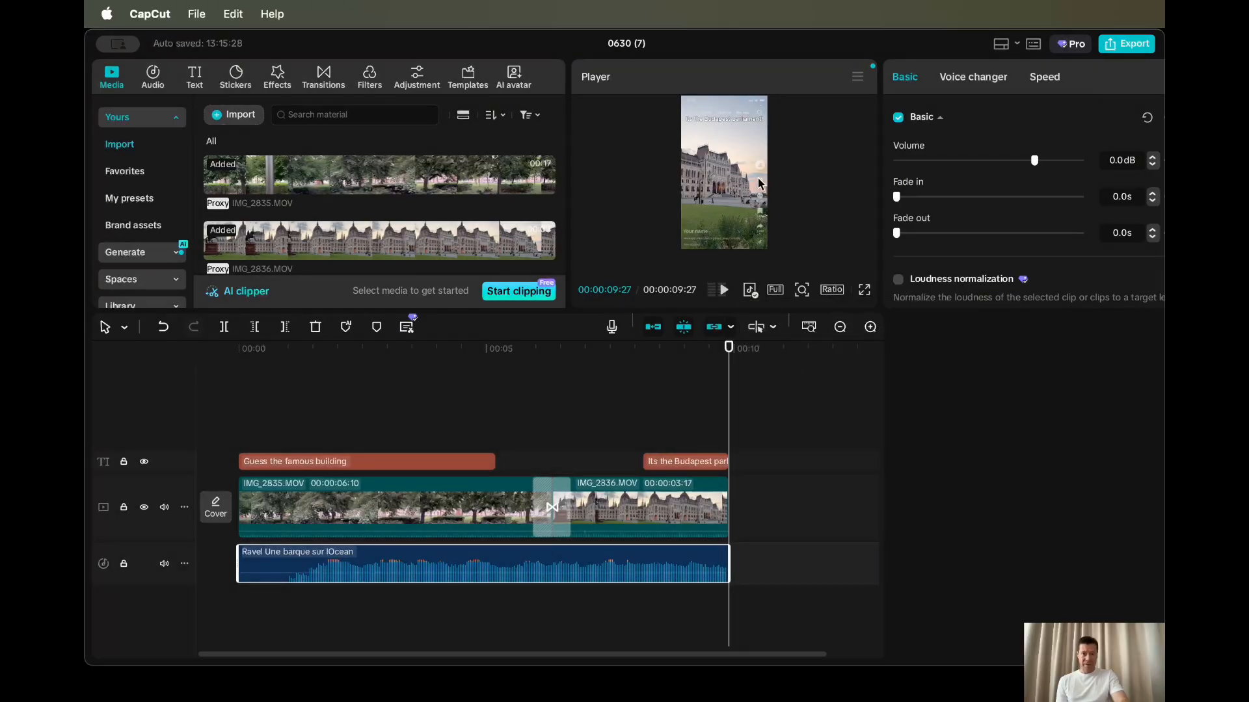
left_click(866, 291)
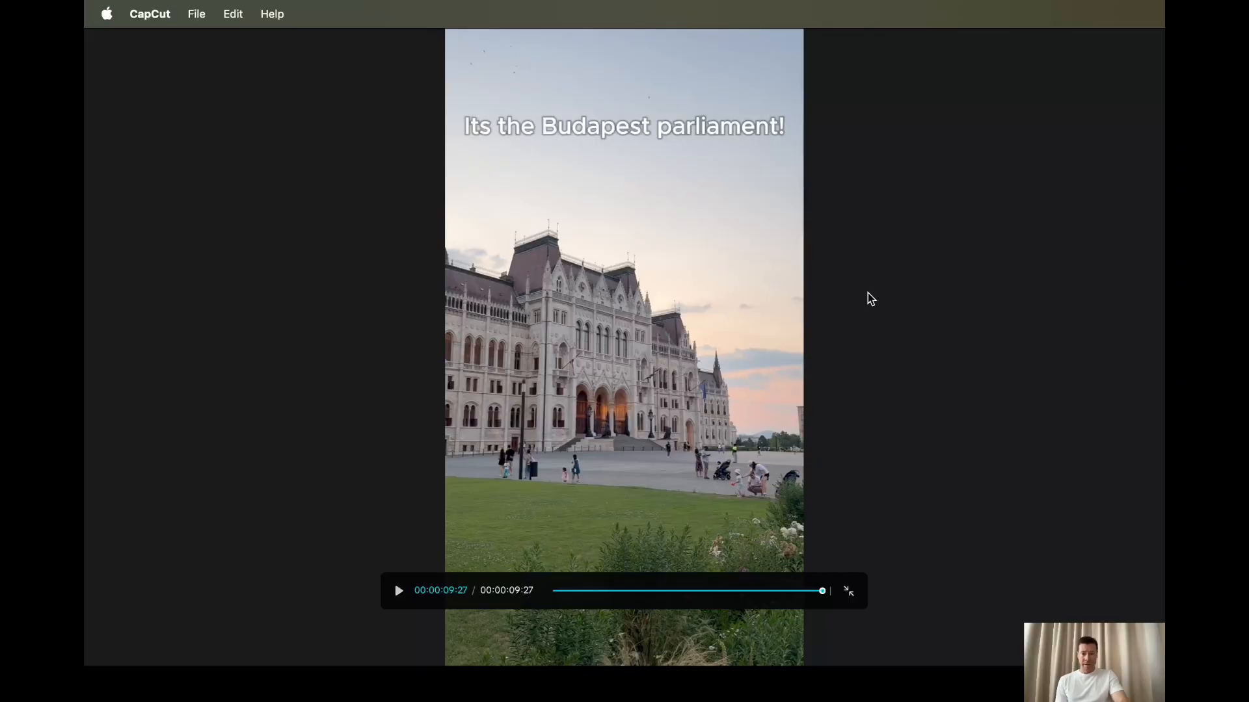
key("space")
key("Escape")
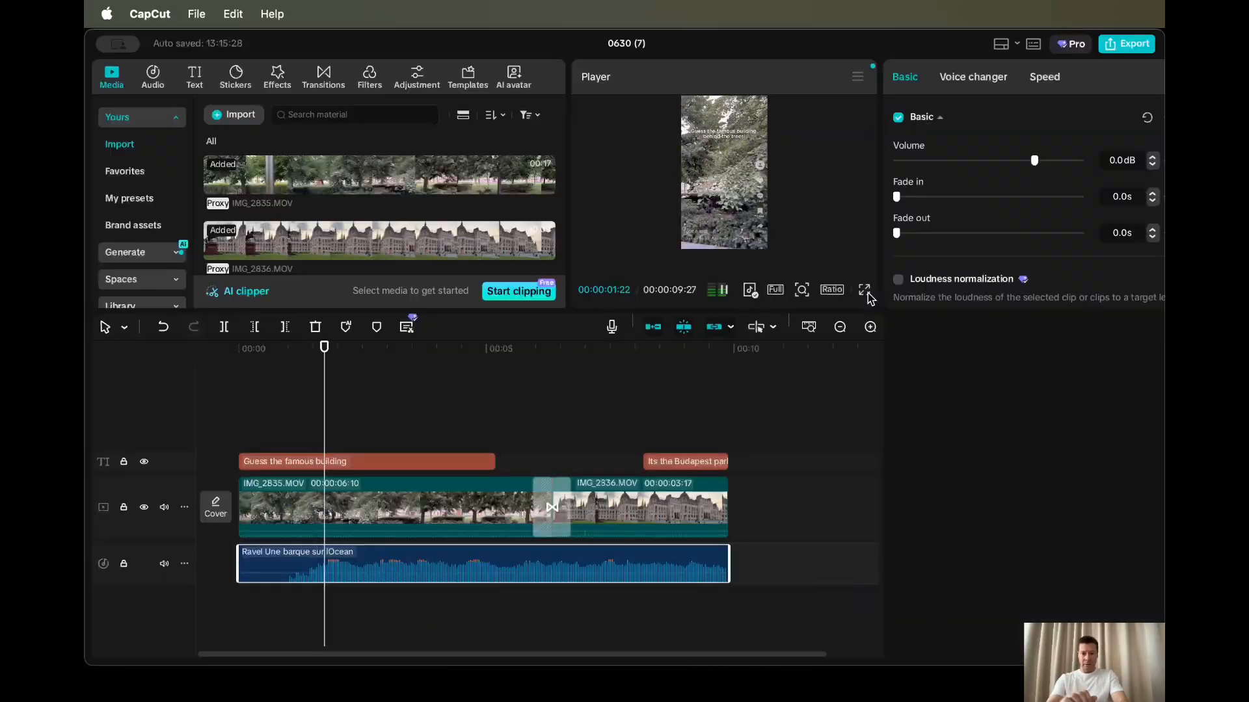
key("space")
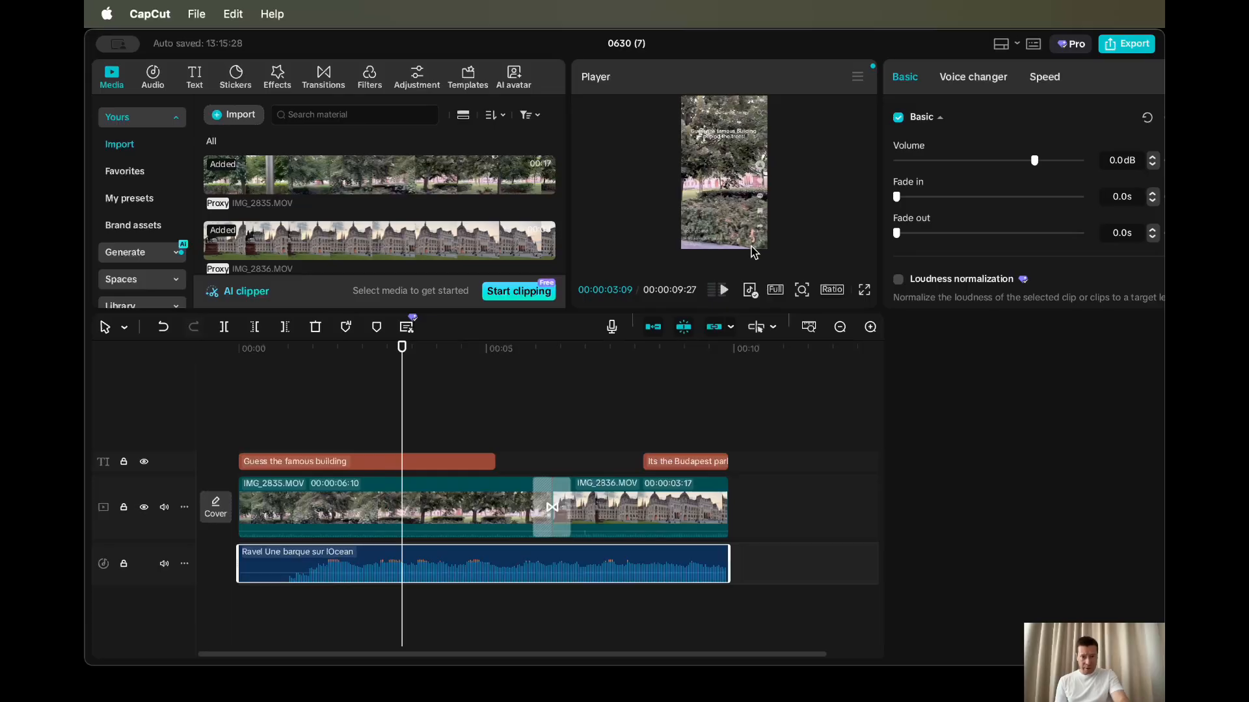
scroll(797, 180, "up", 5)
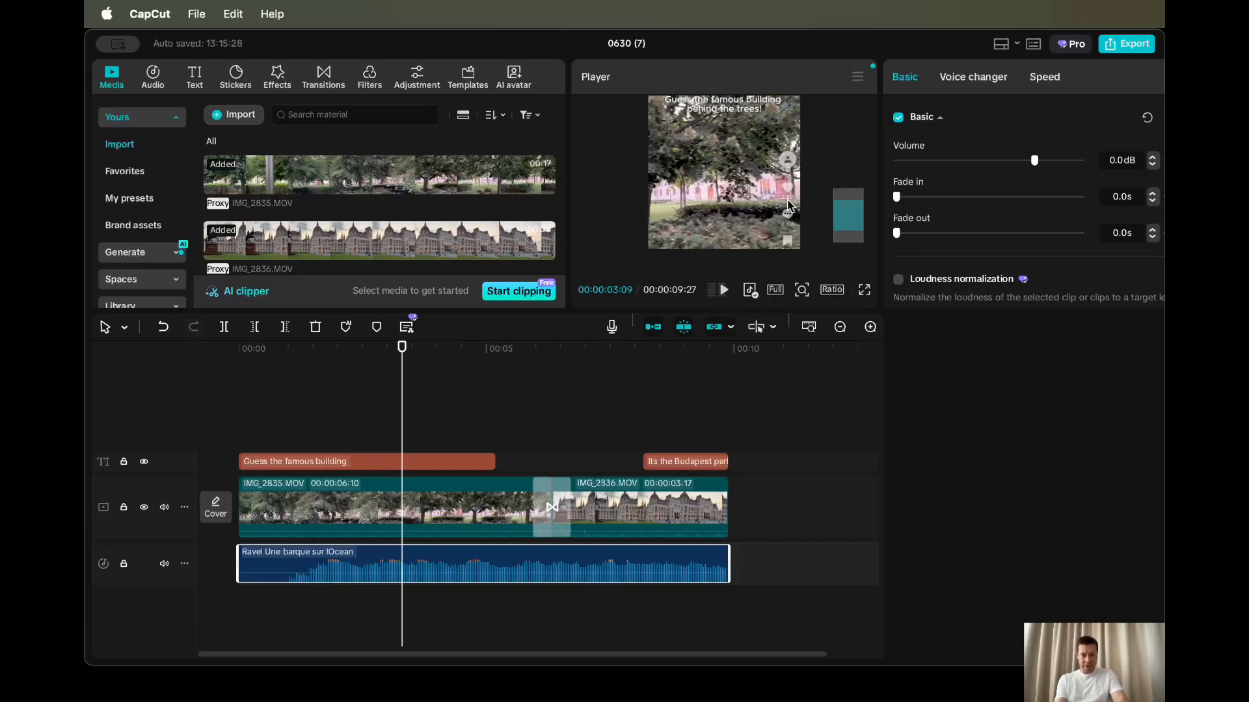
scroll(791, 205, "down", 3)
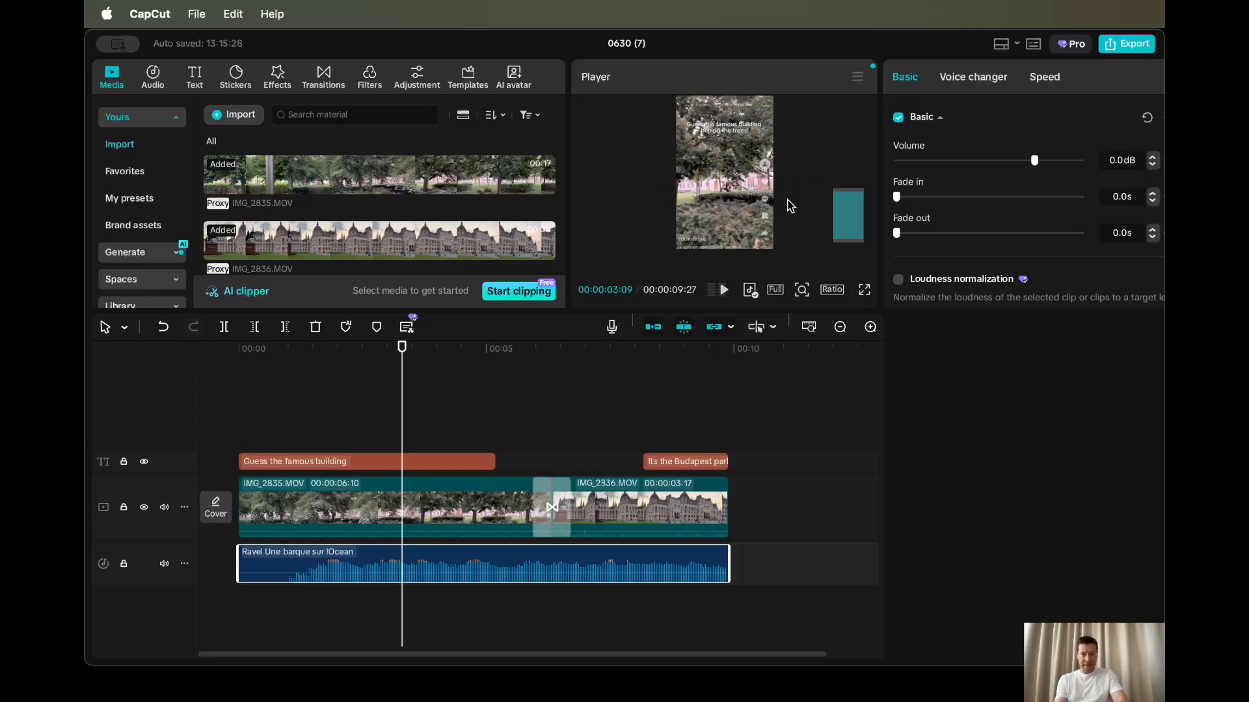
left_click(749, 290)
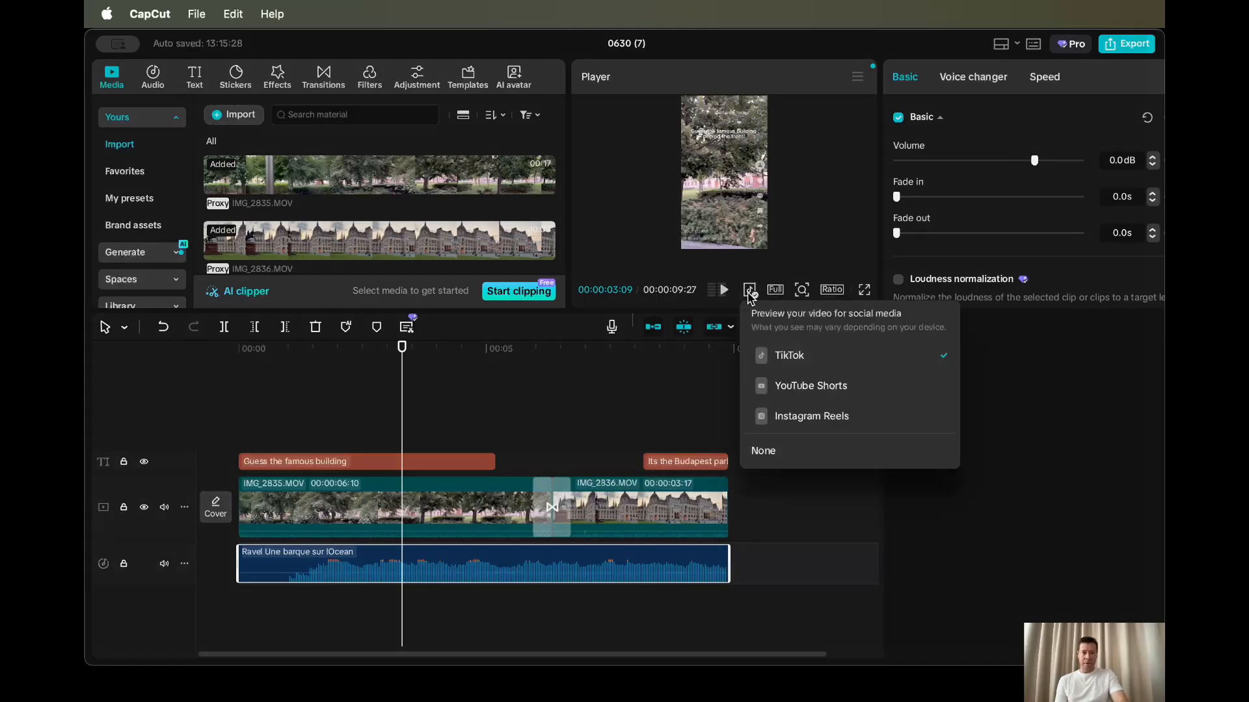
left_click(763, 451)
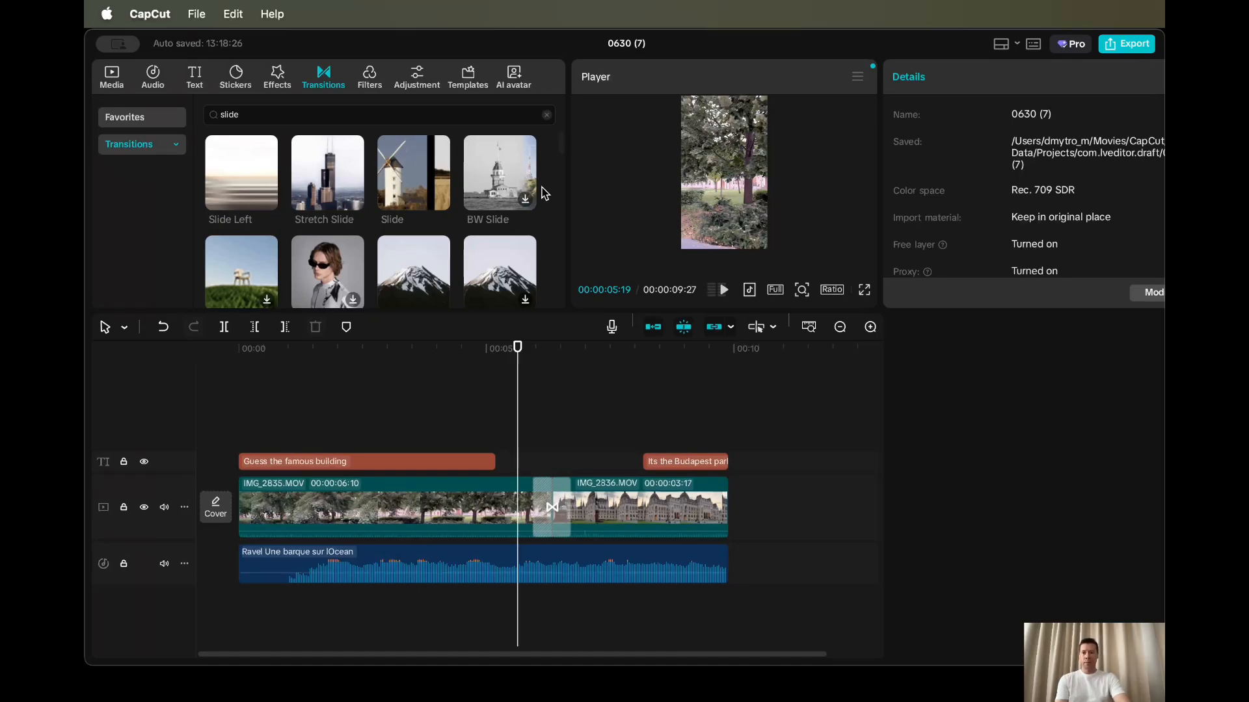
Step: Search the filter library for "city"
left_click(373, 85)
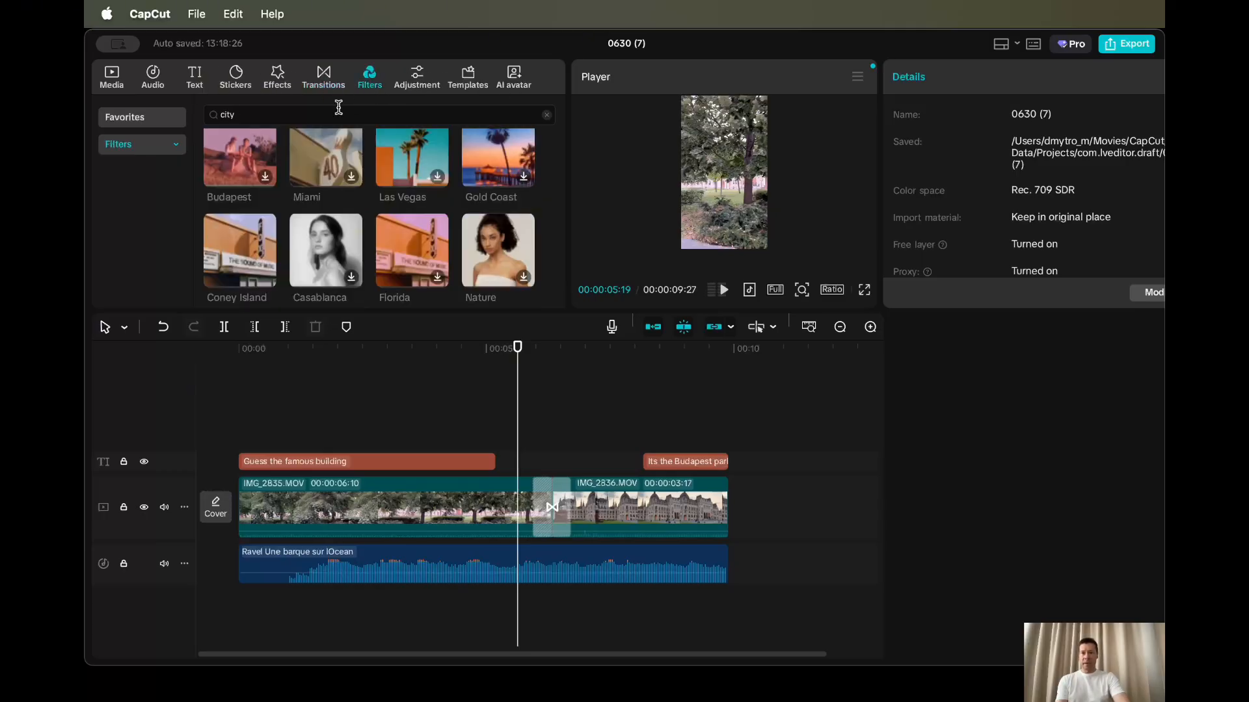
key("BackSpace")
key("BackSpace")
key("BackSpace")
key("BackSpace")
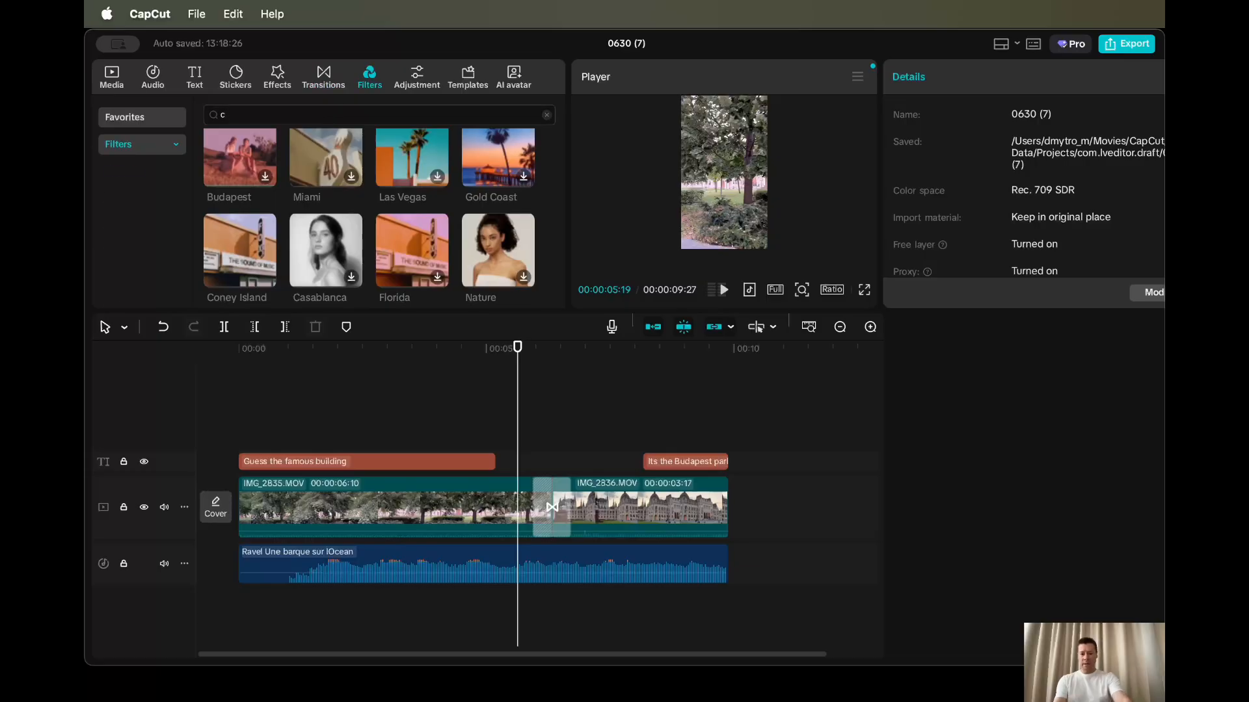
type("city")
key("Return")
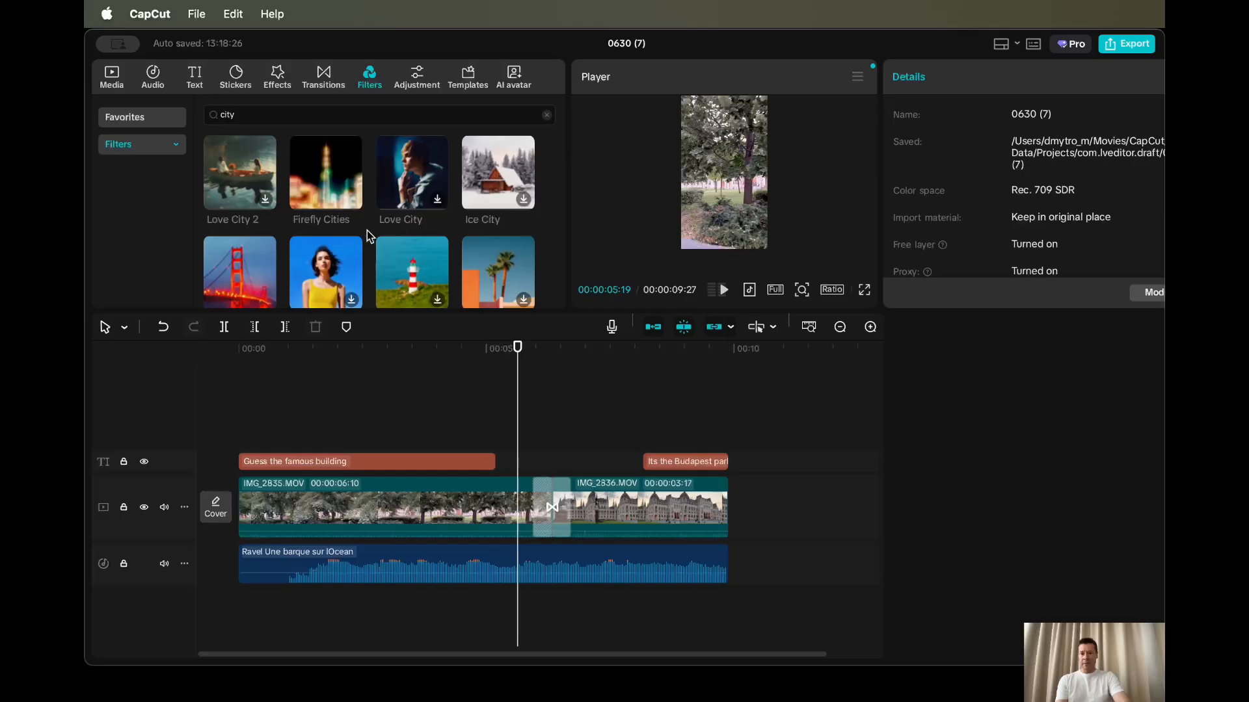
Step: Add the Budapest filter above the captions from the timeline start and extend it to the end of the video
scroll(367, 230, "down", 1)
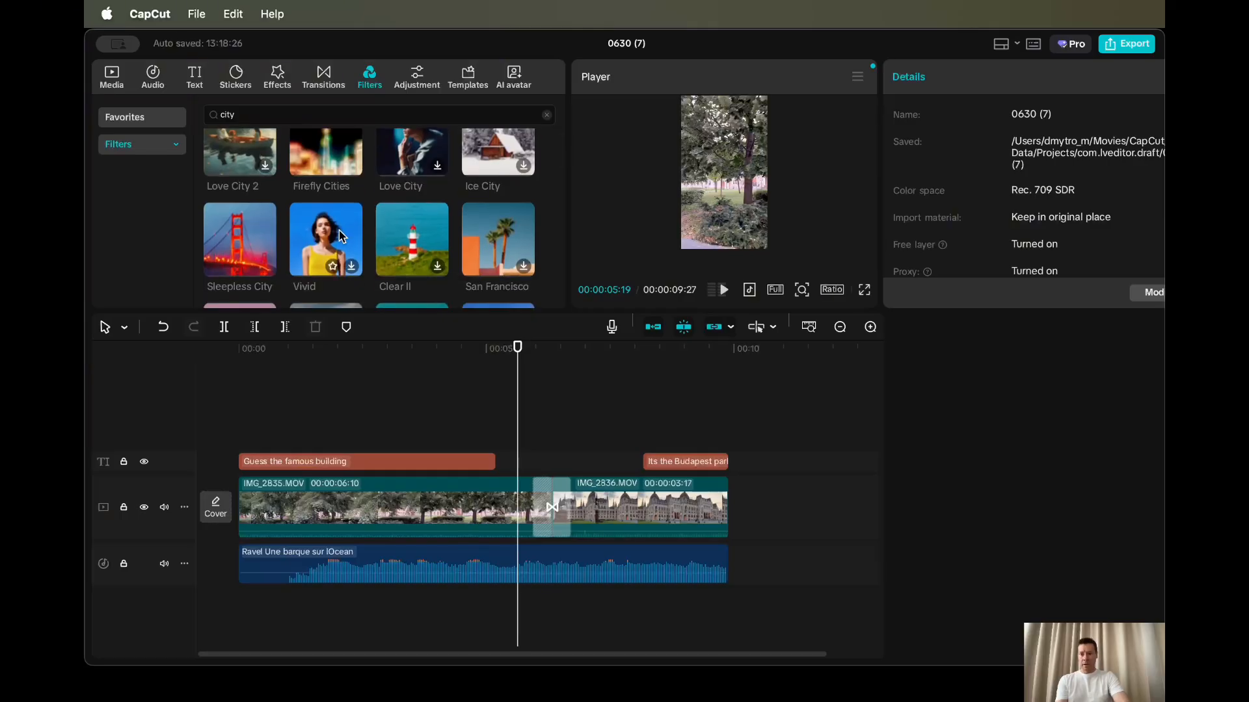
scroll(338, 231, "down", 3)
scroll(338, 230, "down", 1)
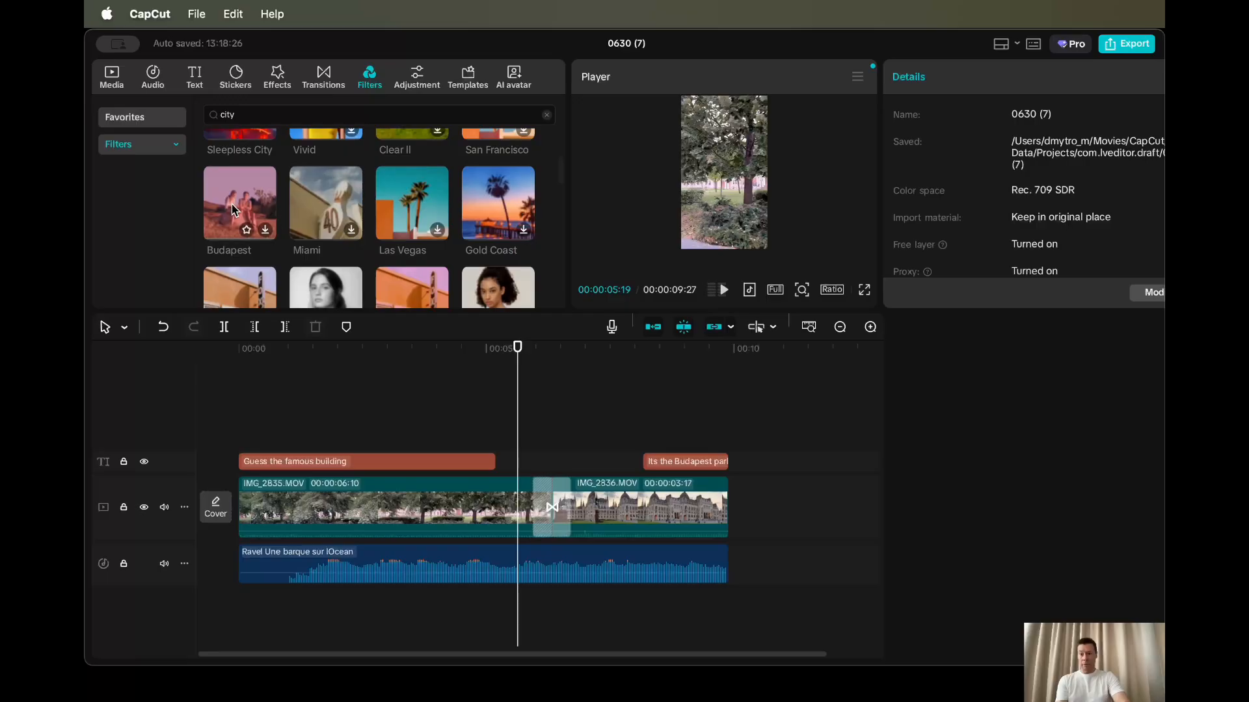
left_click_drag(234, 209, 245, 437)
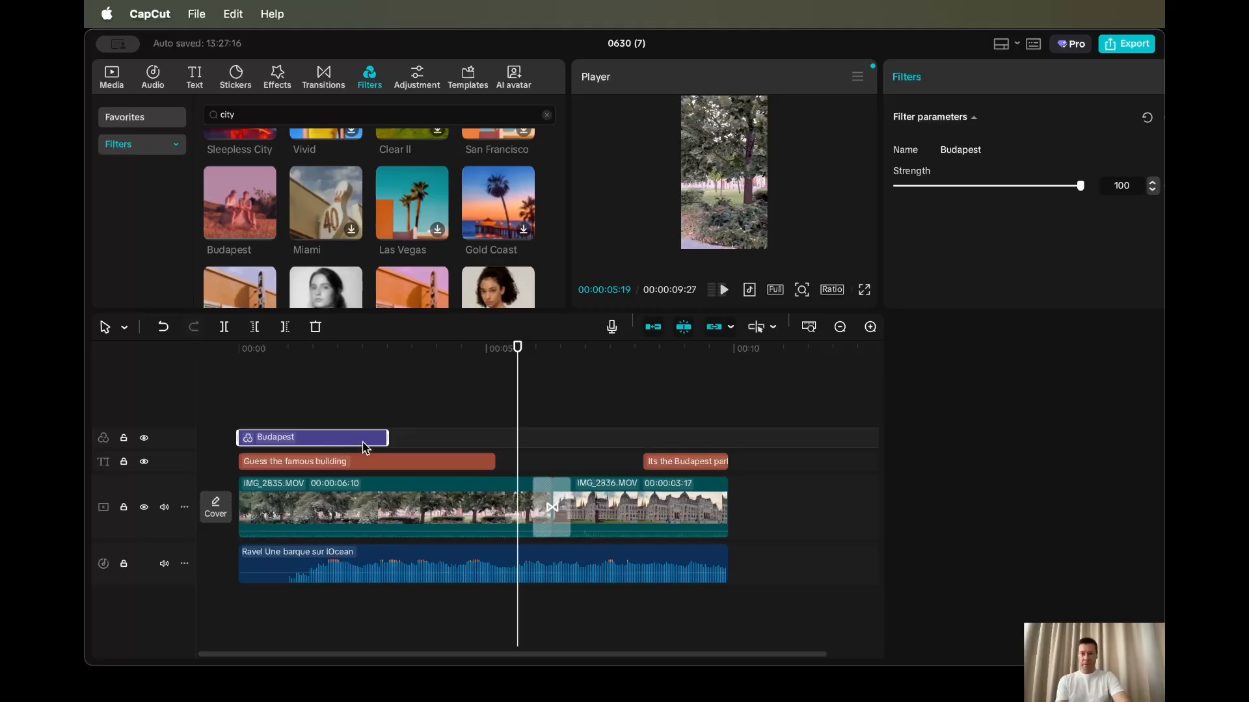
left_click_drag(389, 438, 643, 427)
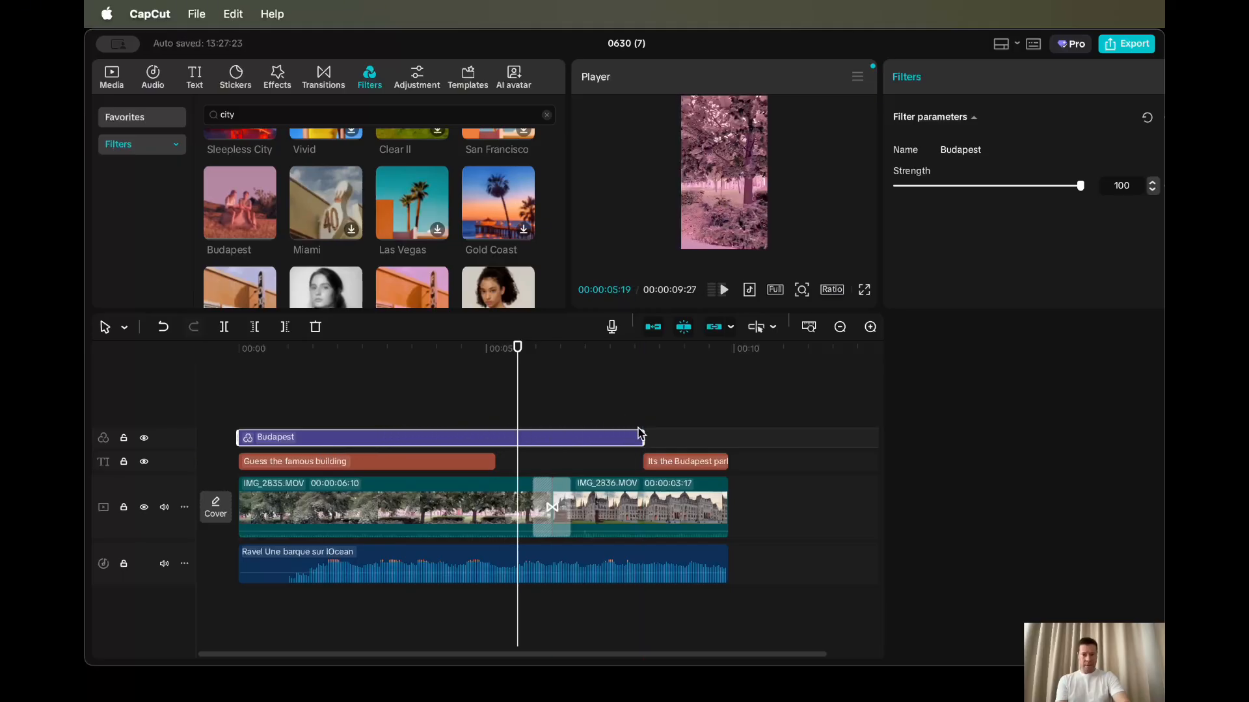
left_click_drag(517, 404, 727, 437)
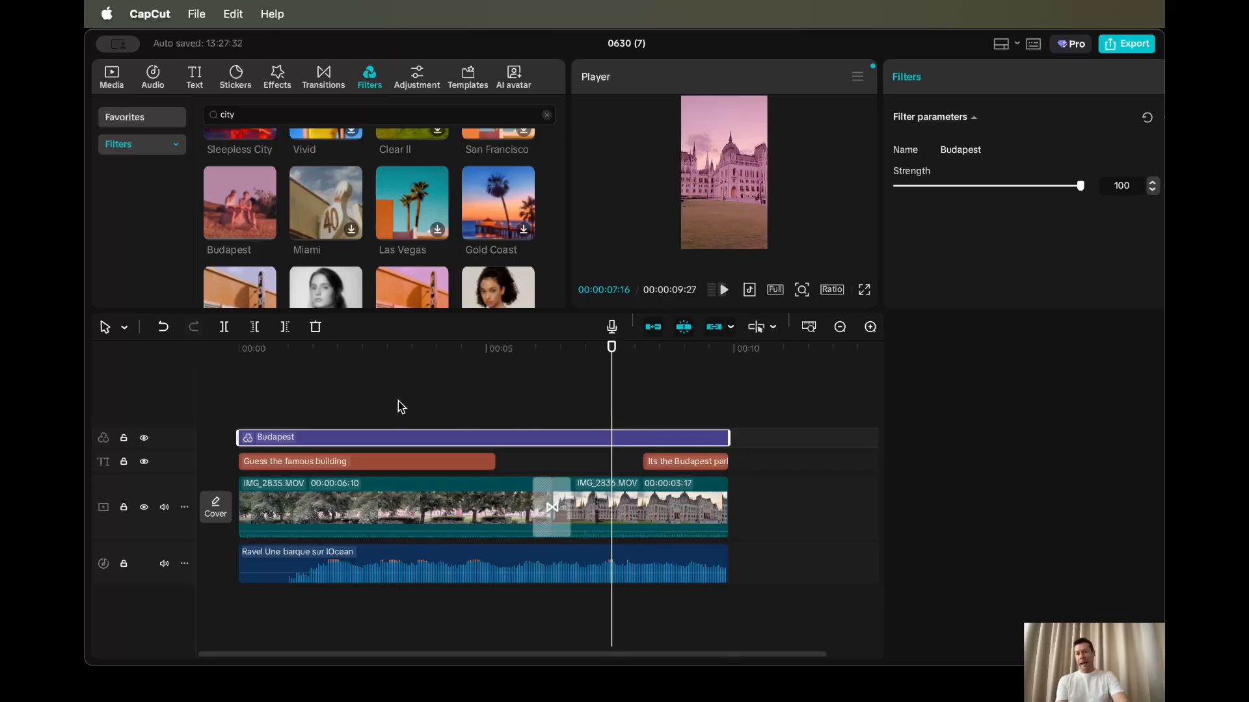
Step: Delete the Budapest filter from the timeline
right_click(545, 439)
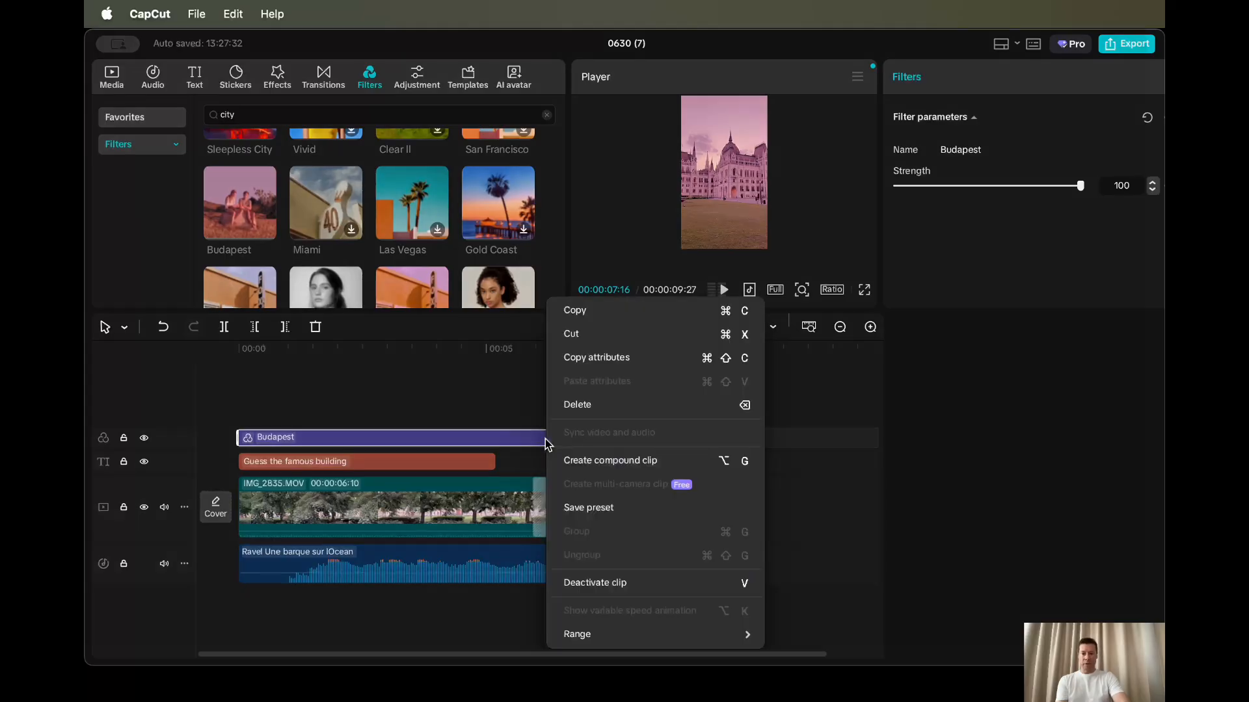
left_click(576, 404)
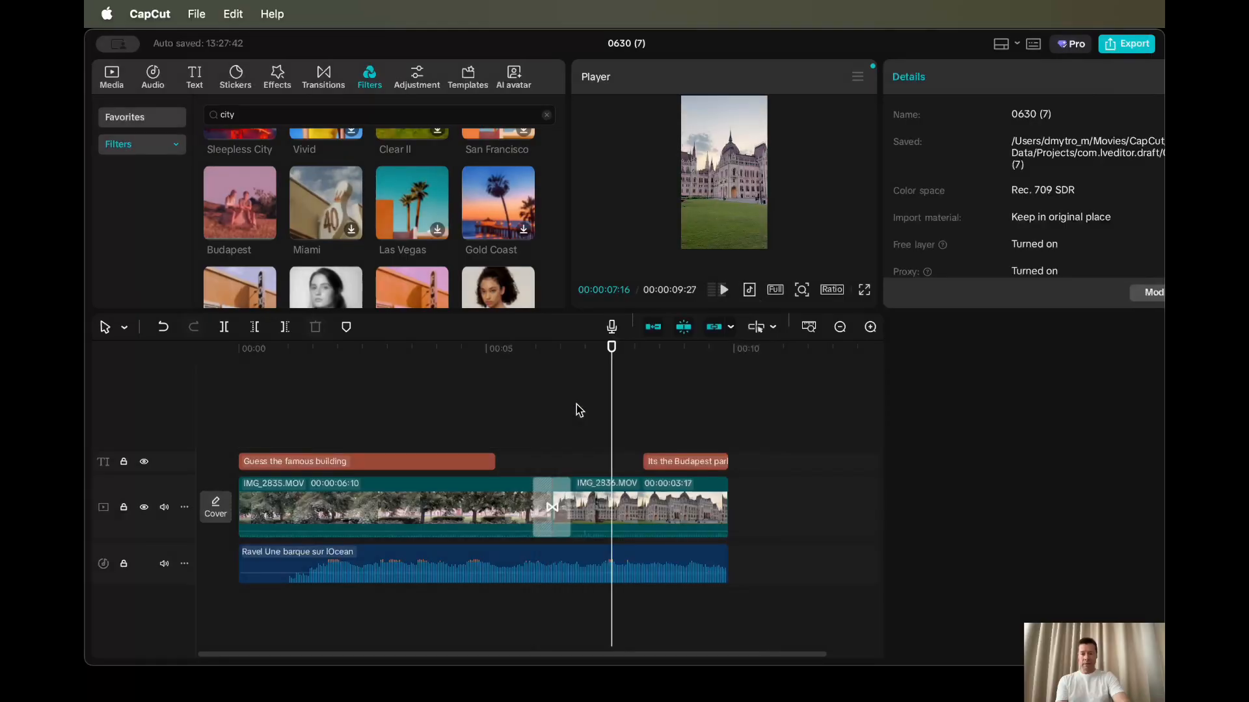
left_click(525, 399)
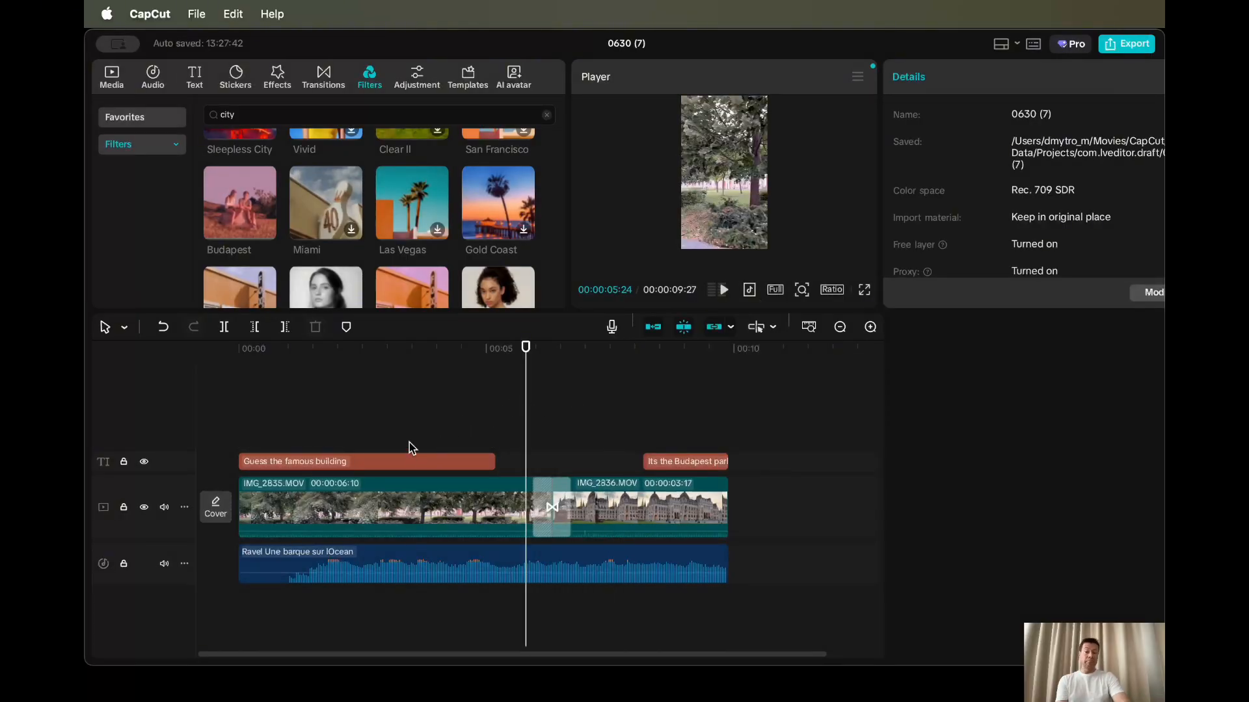
right_click(409, 466)
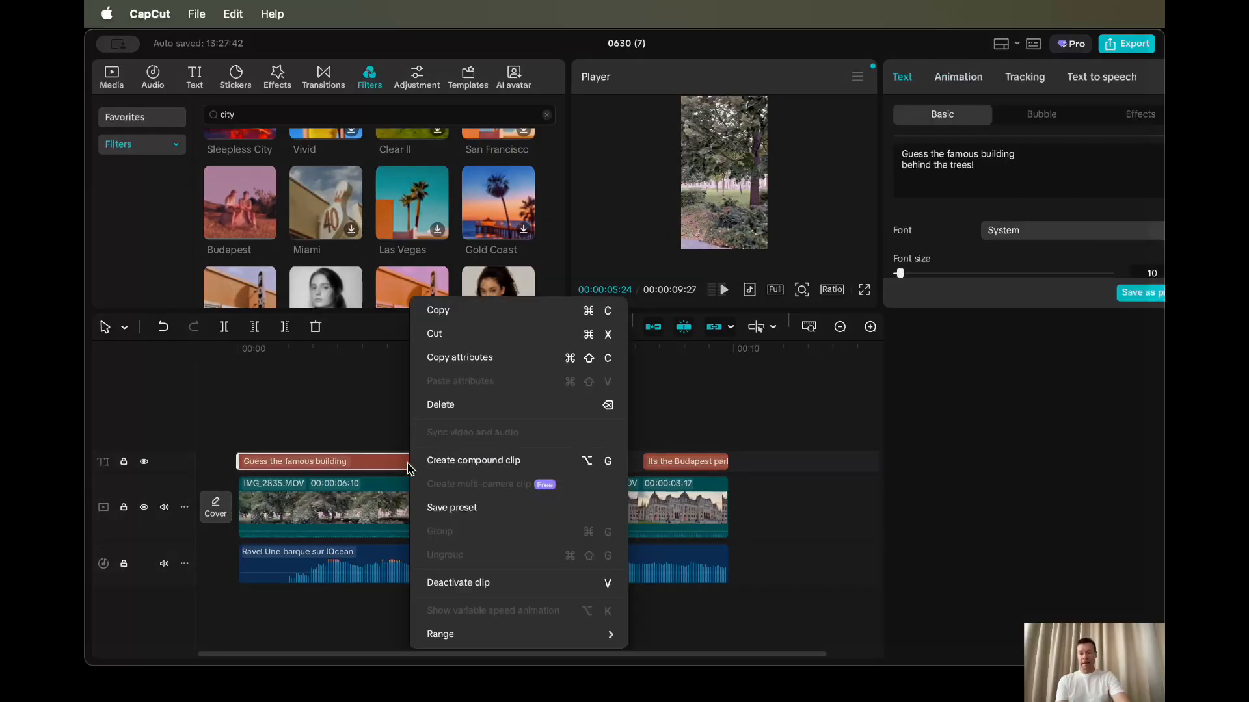
left_click(364, 433)
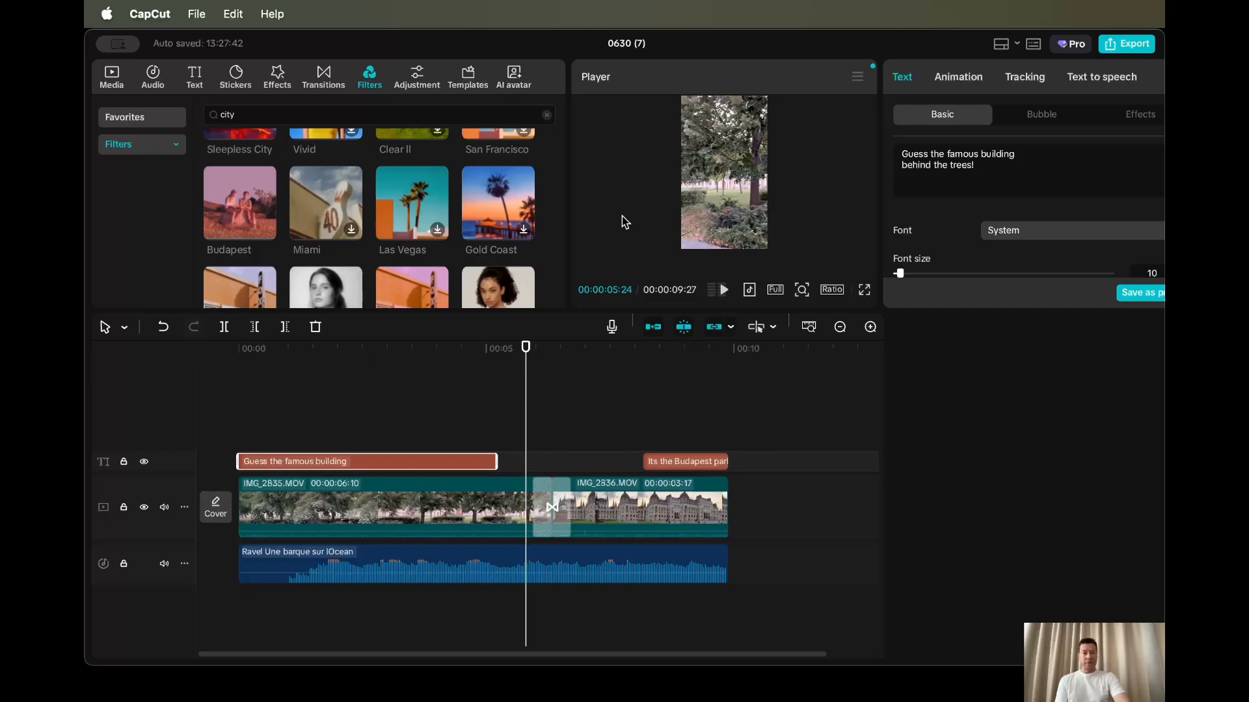
Step: Begin exporting the project, title it "Final cut", and choose the Capcut video folder containing the source clips as the destination
left_click(1128, 44)
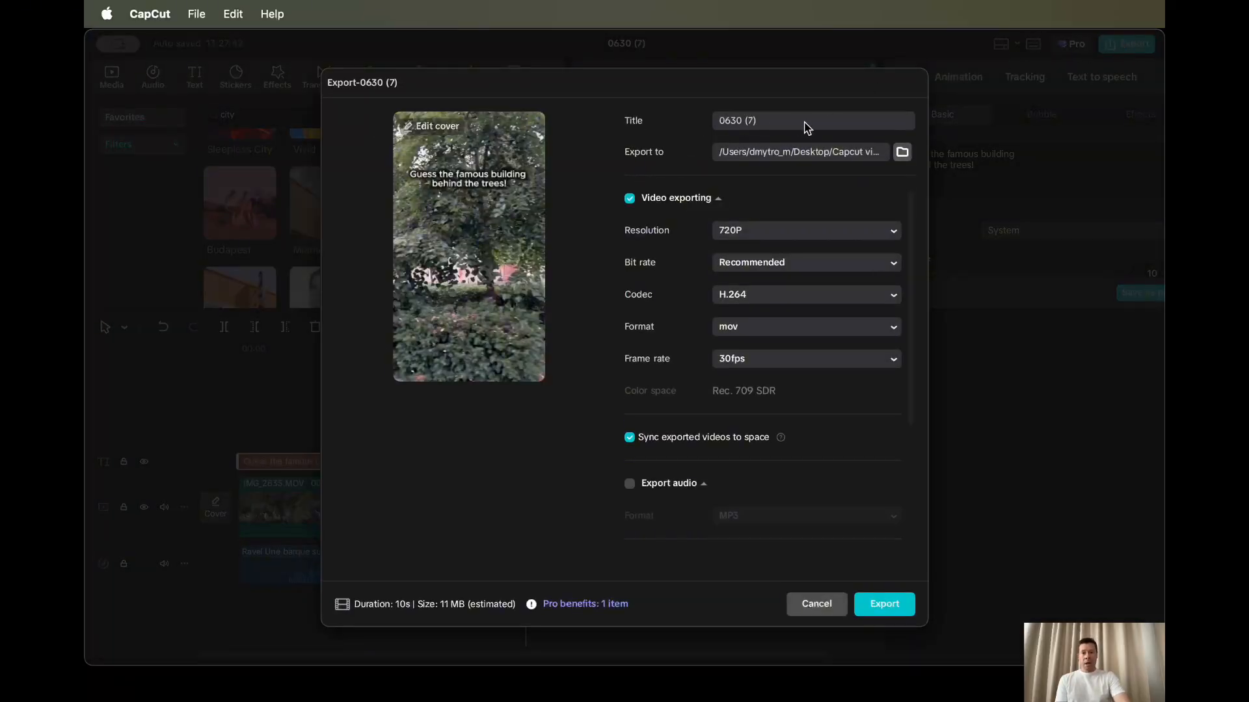
left_click_drag(775, 122, 691, 126)
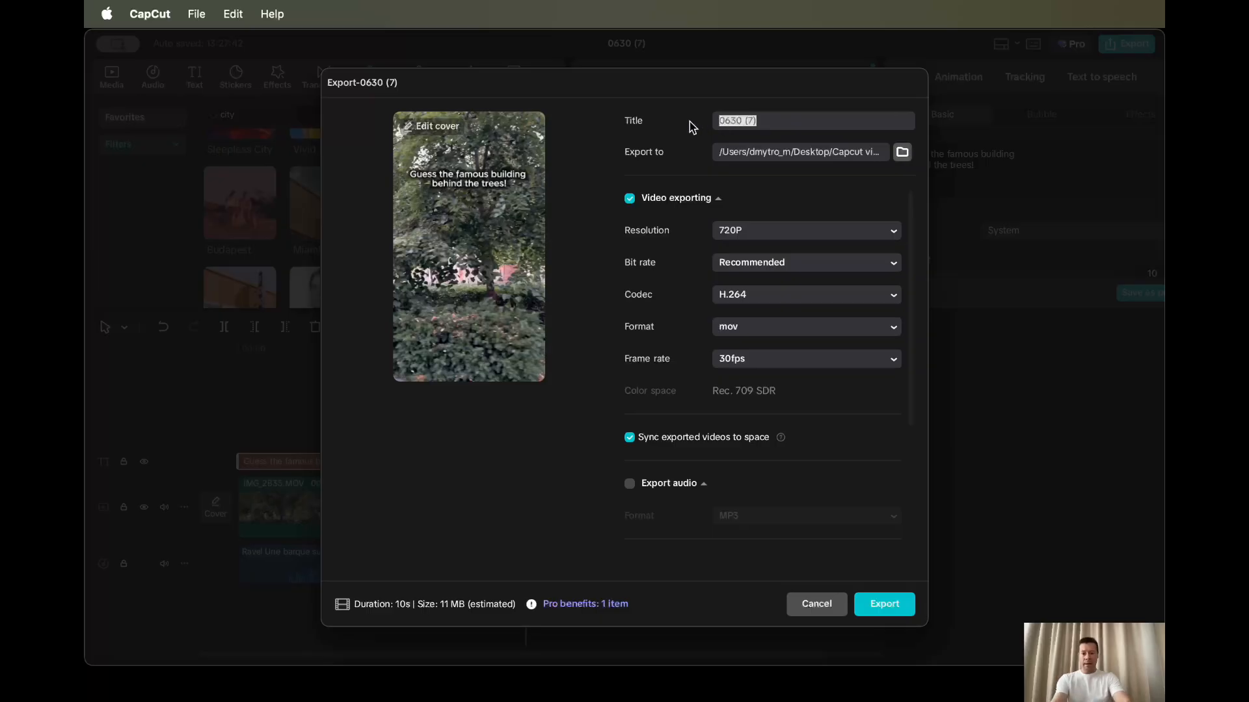
type("Final cut")
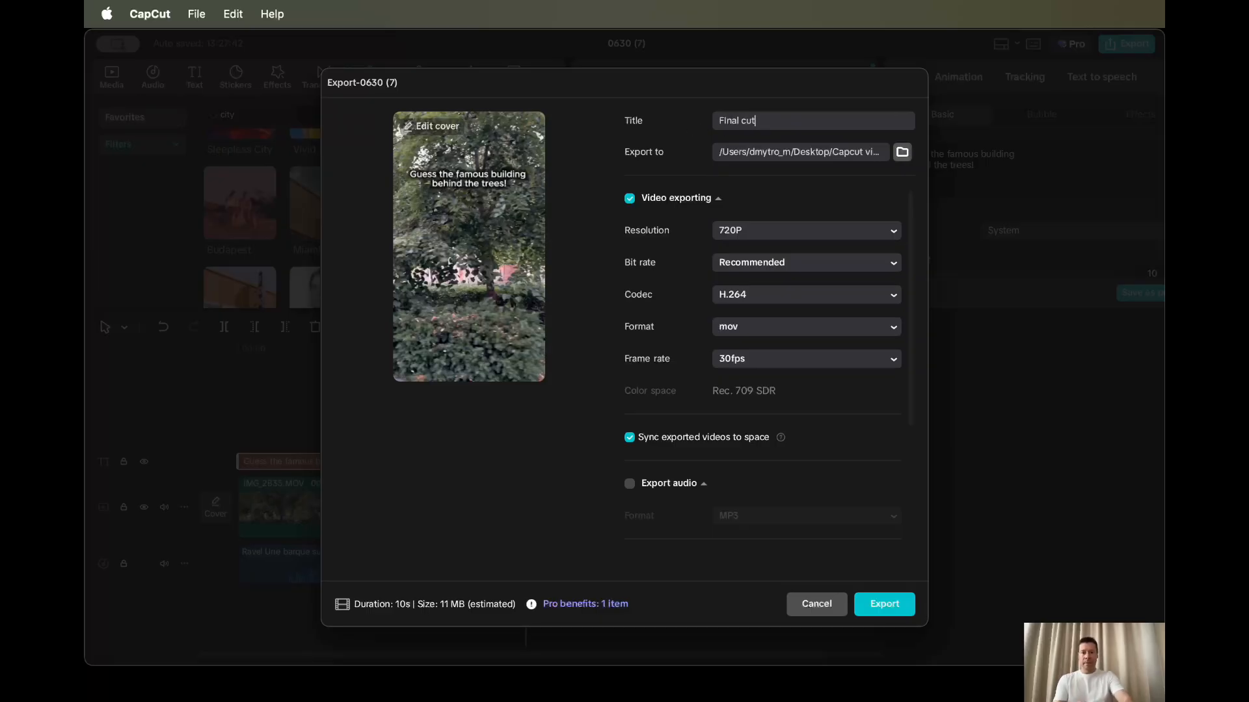
left_click(903, 153)
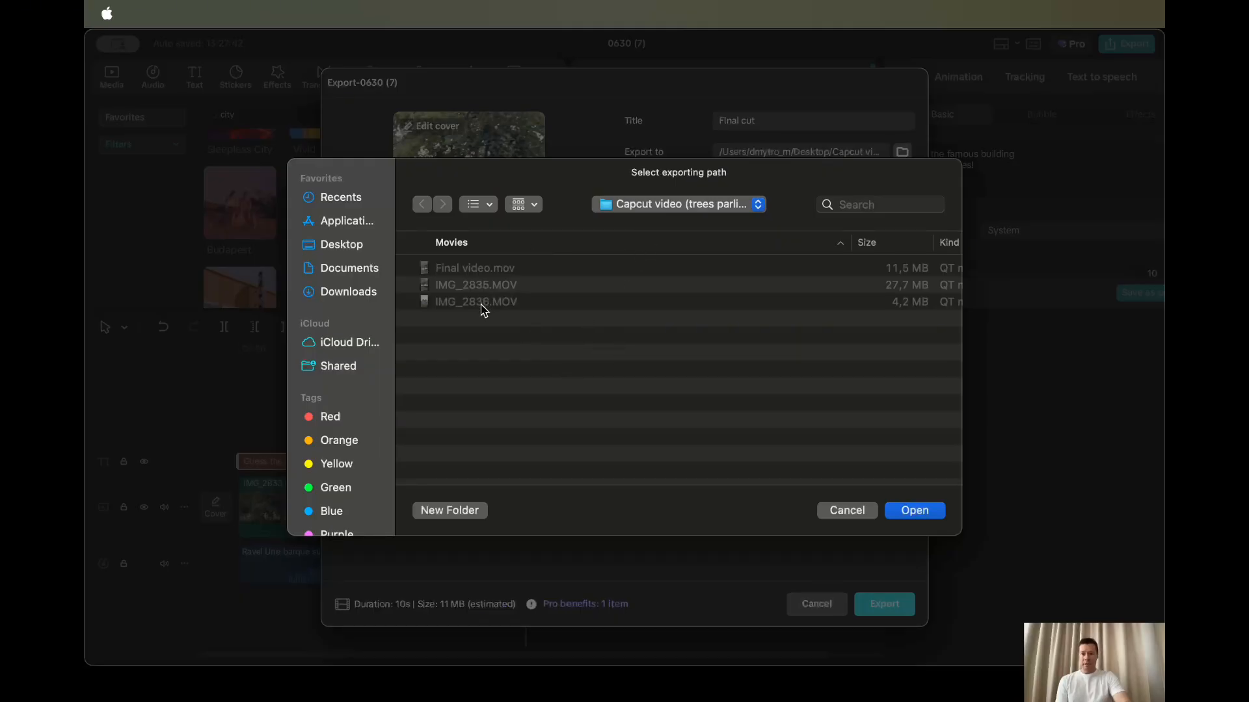
left_click(915, 512)
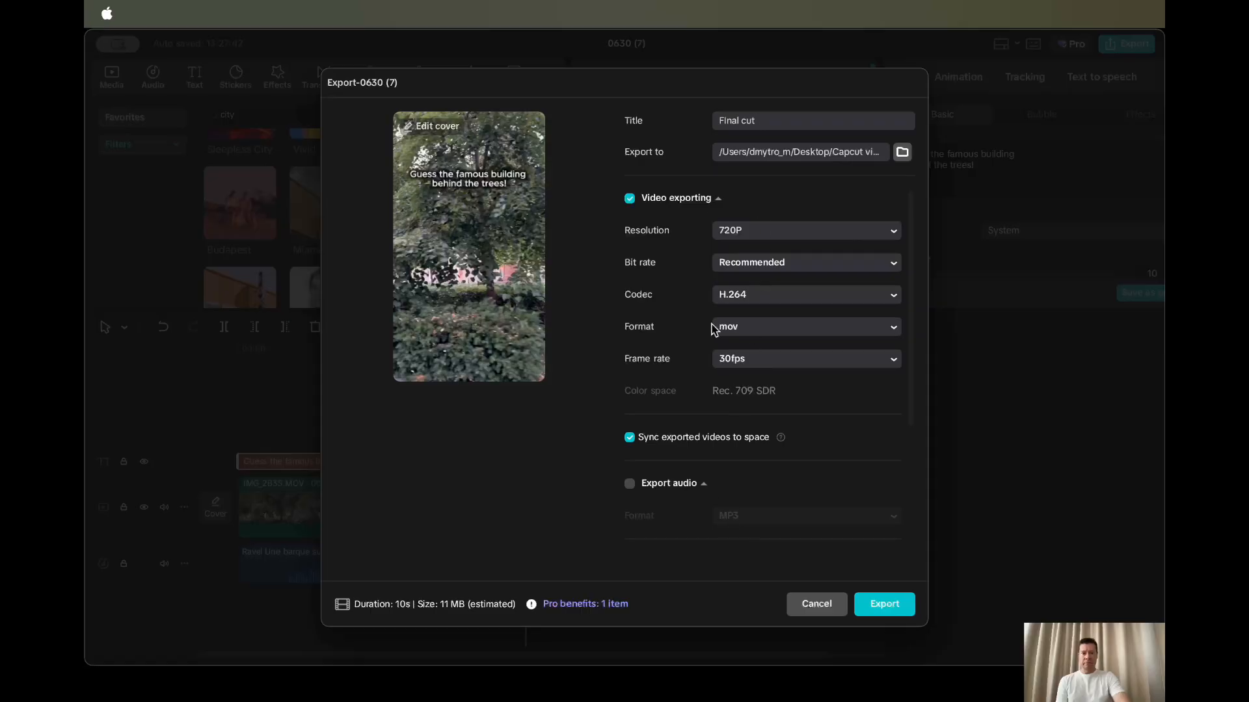
Step: Export the video at 720P, pause the exported preview, and close the export window without sharing to TikTok or YouTube
left_click(735, 237)
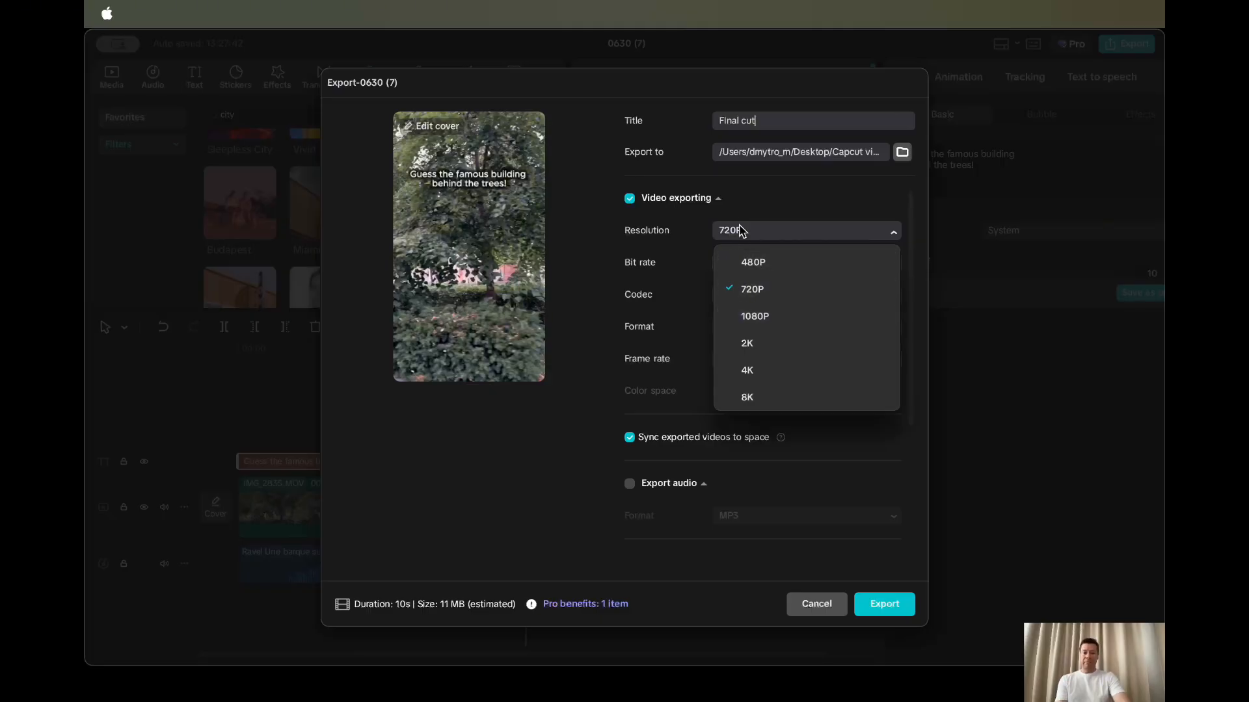
left_click(742, 231)
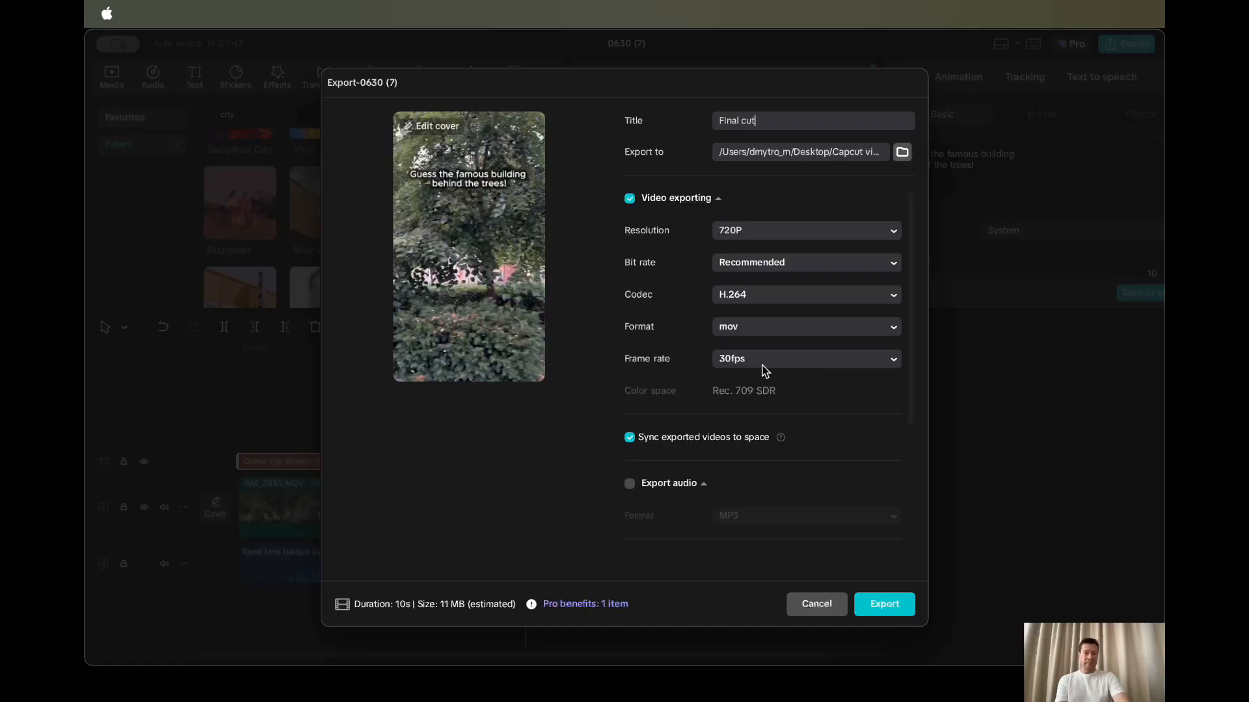
left_click(882, 608)
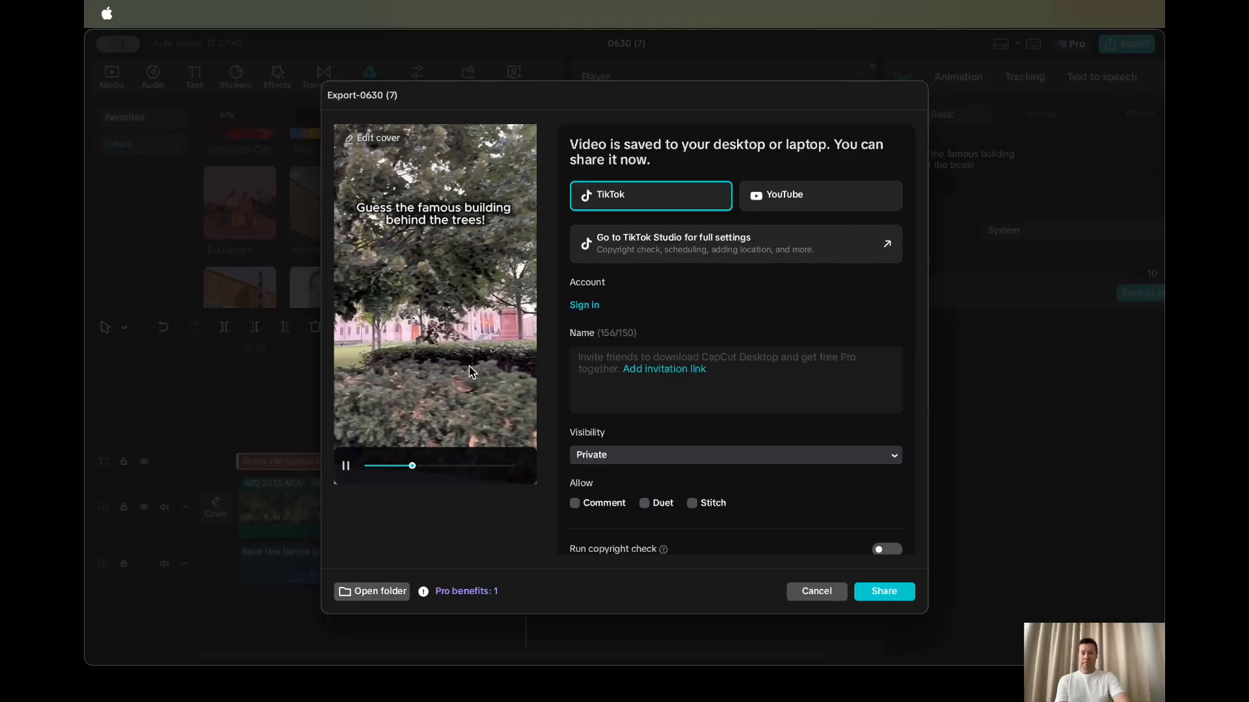
left_click(346, 466)
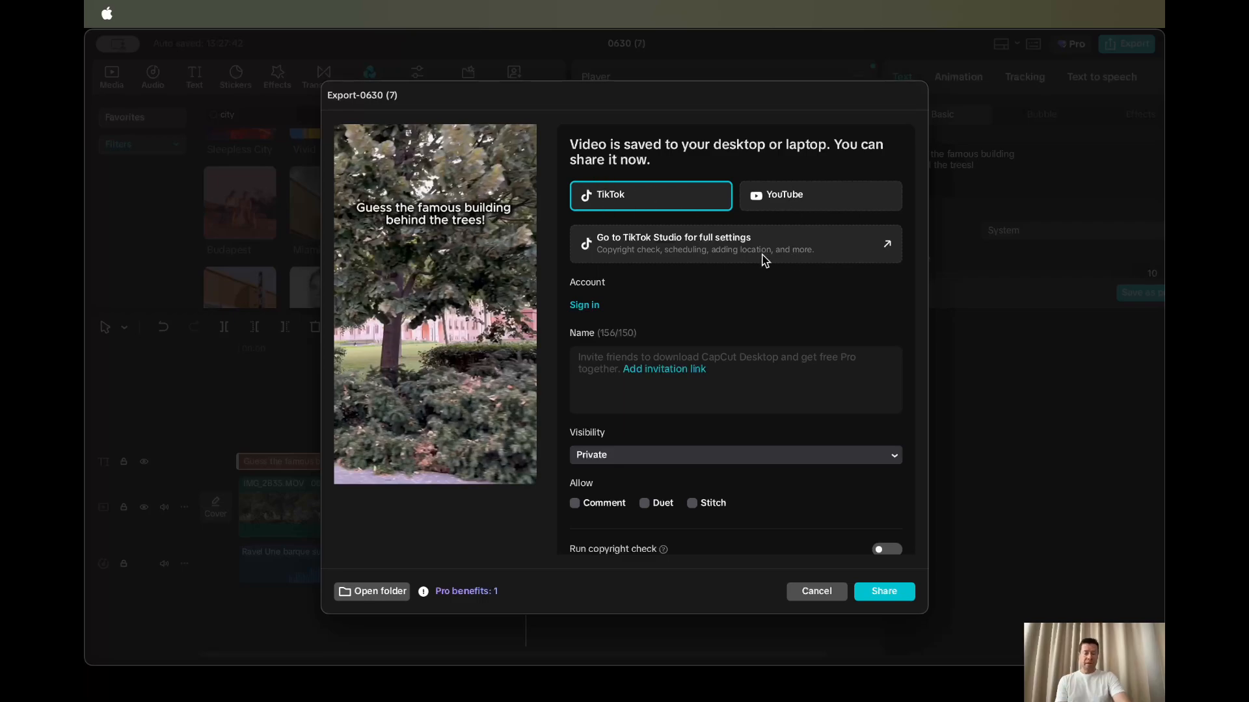
left_click(817, 592)
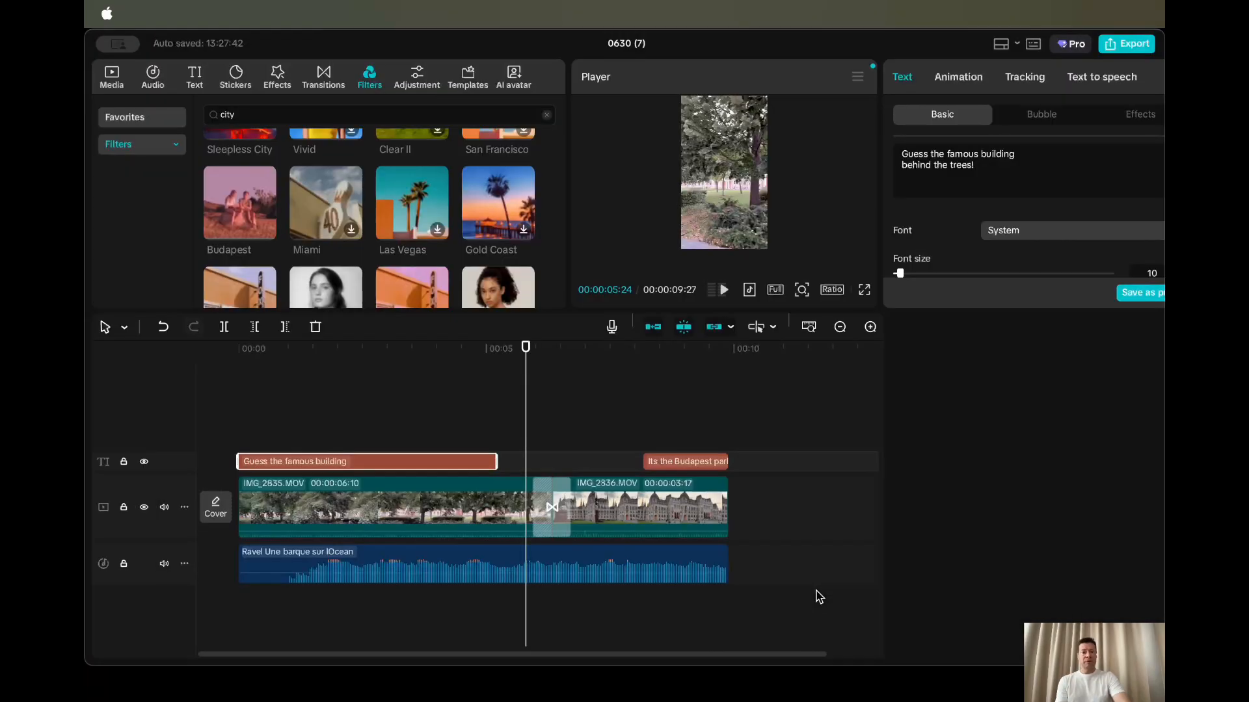